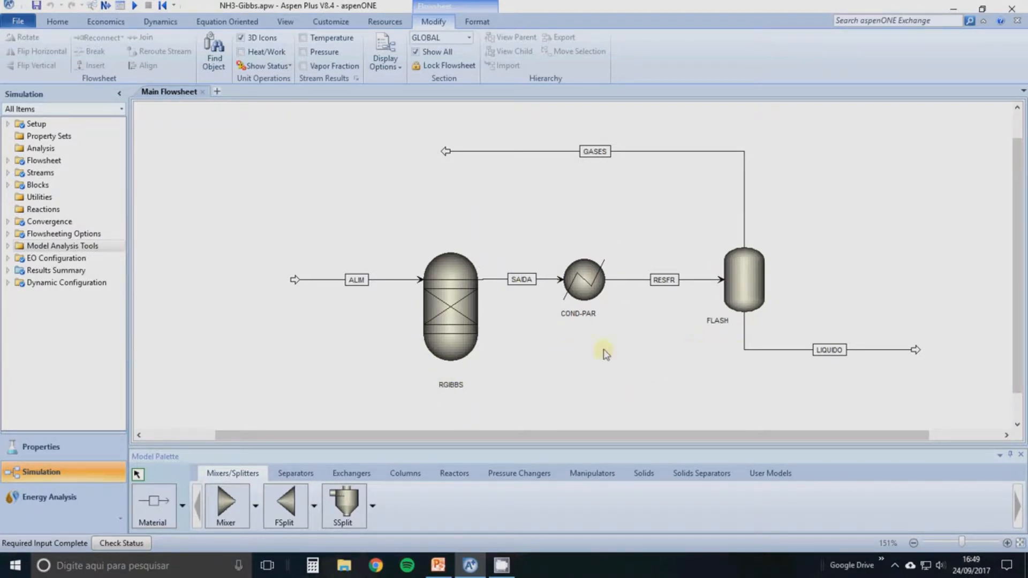
Review the input specifications of the ALIM feed stream and the RGIBBS, COND-PAR and FLASH blocks
click(321, 279)
double_click(321, 280)
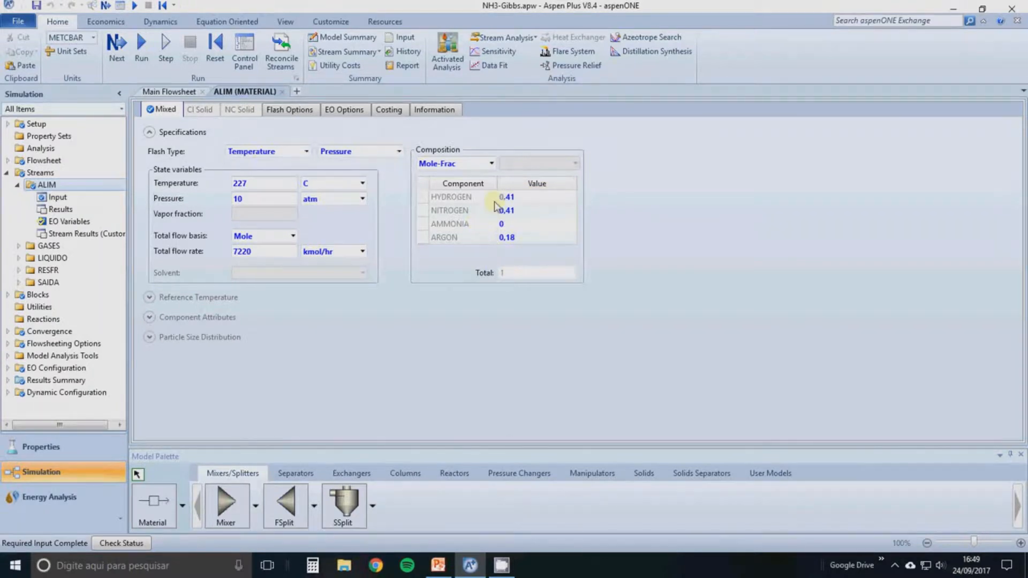
click(282, 92)
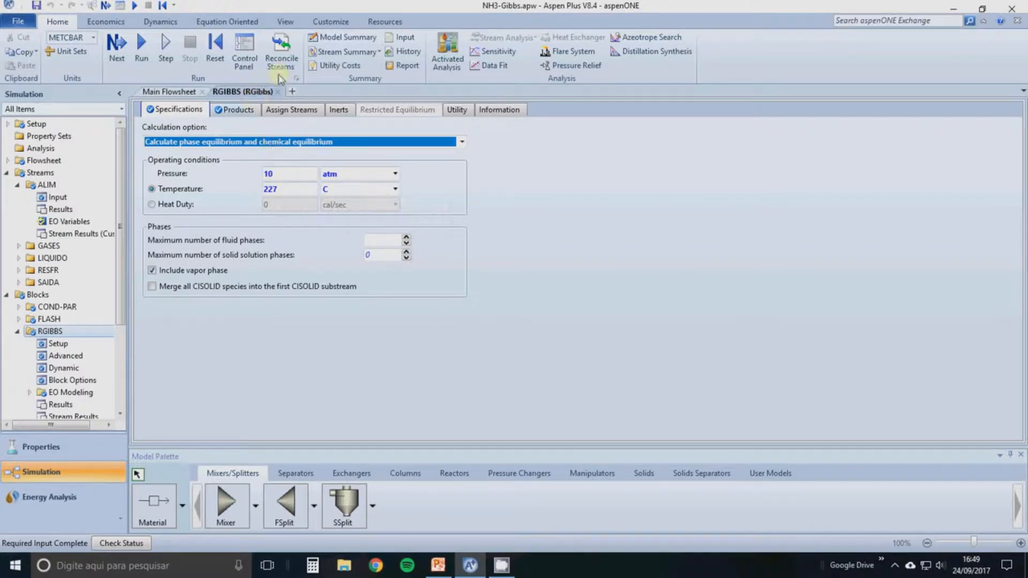
click(278, 92)
double_click(589, 284)
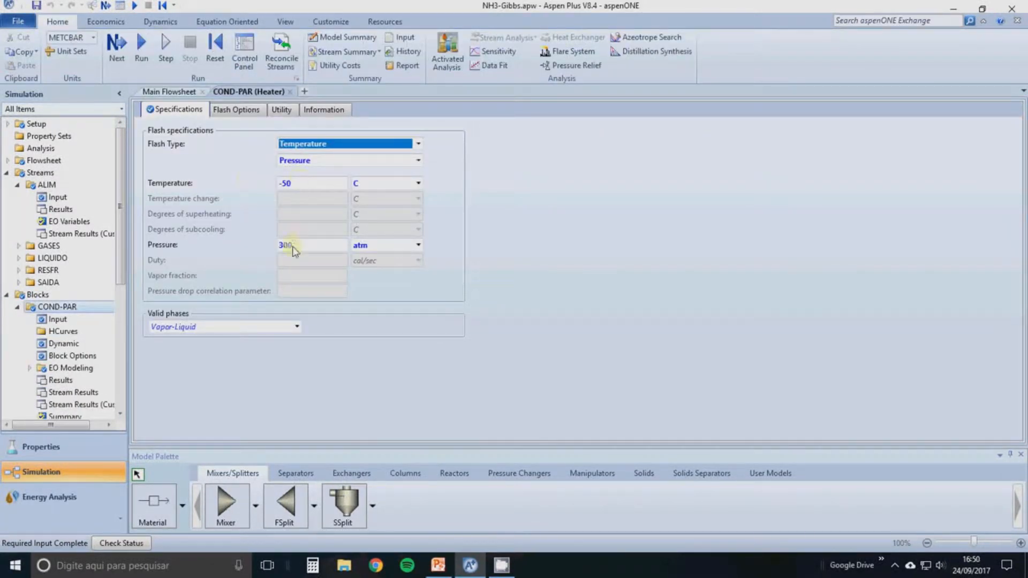
click(289, 92)
click(749, 294)
double_click(749, 294)
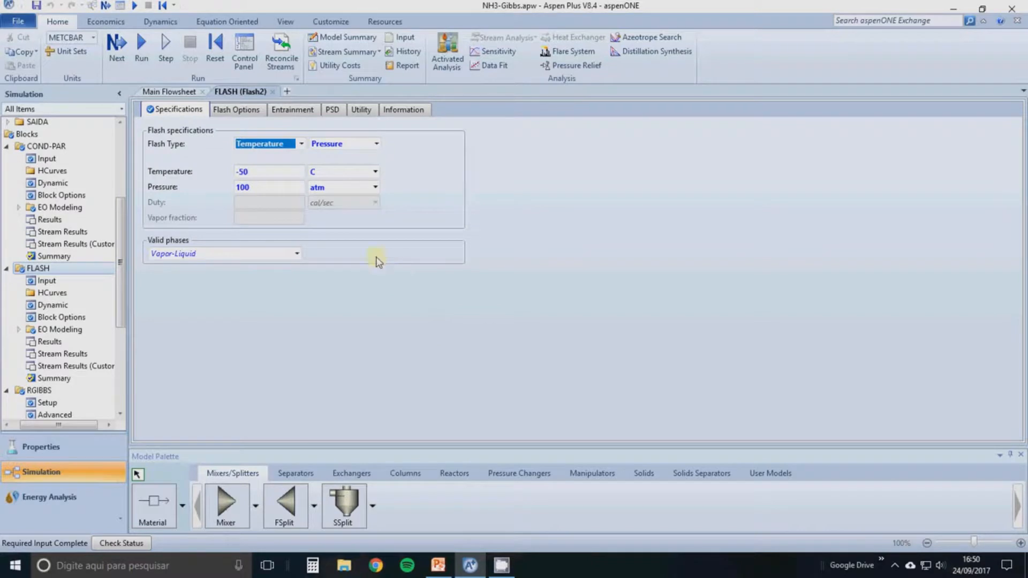
click(272, 91)
click(320, 343)
Create a new sensitivity analysis with the ID S-1 under Model Analysis Tools
drag(72, 427, 39, 425)
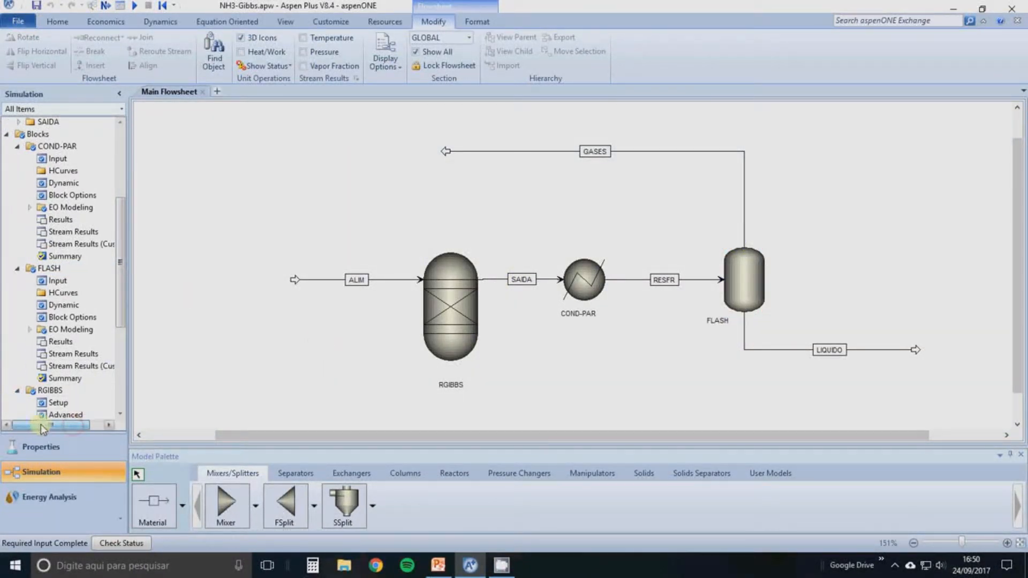
click(6, 135)
click(7, 173)
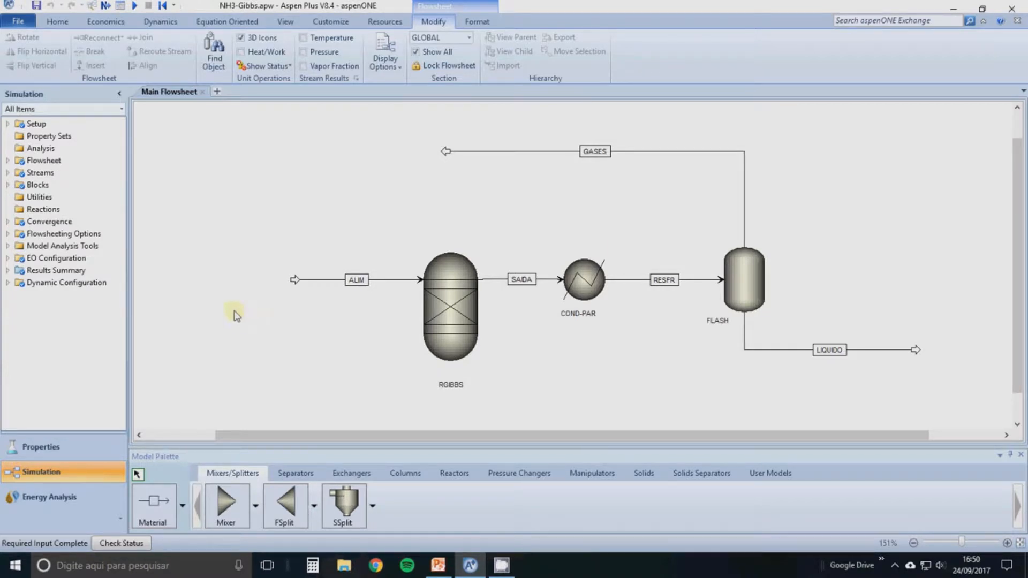
click(7, 247)
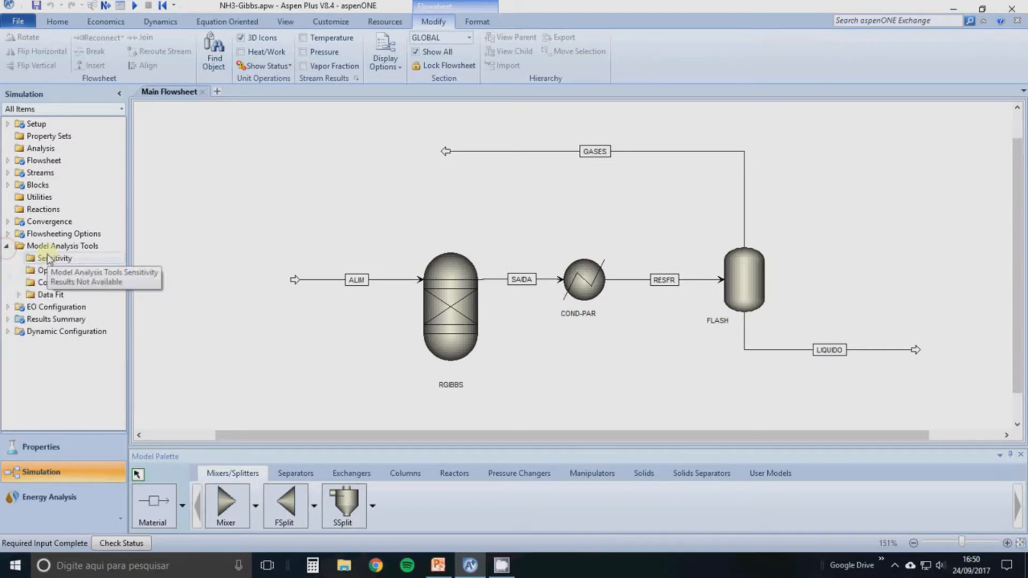
double_click(53, 258)
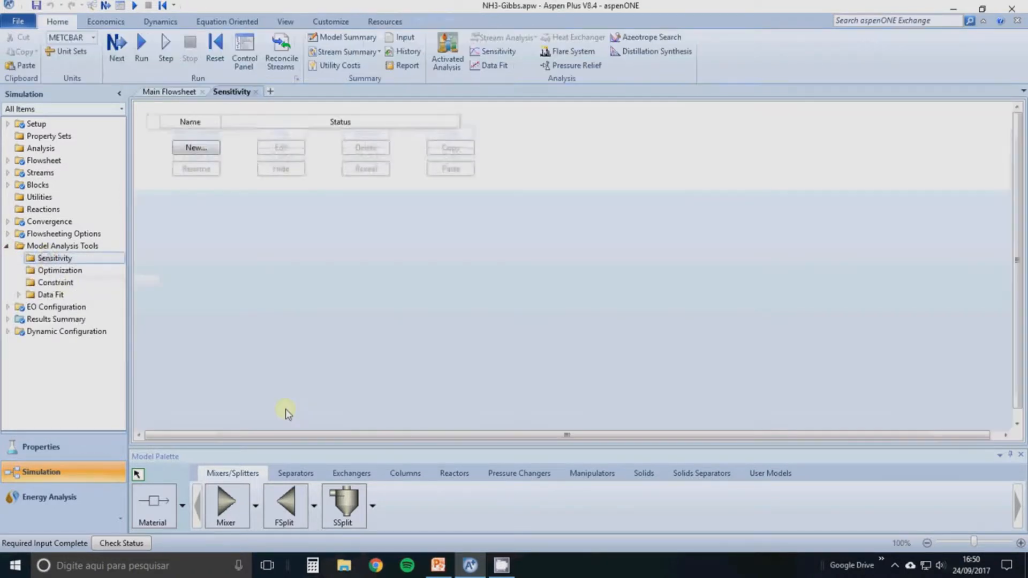
click(196, 148)
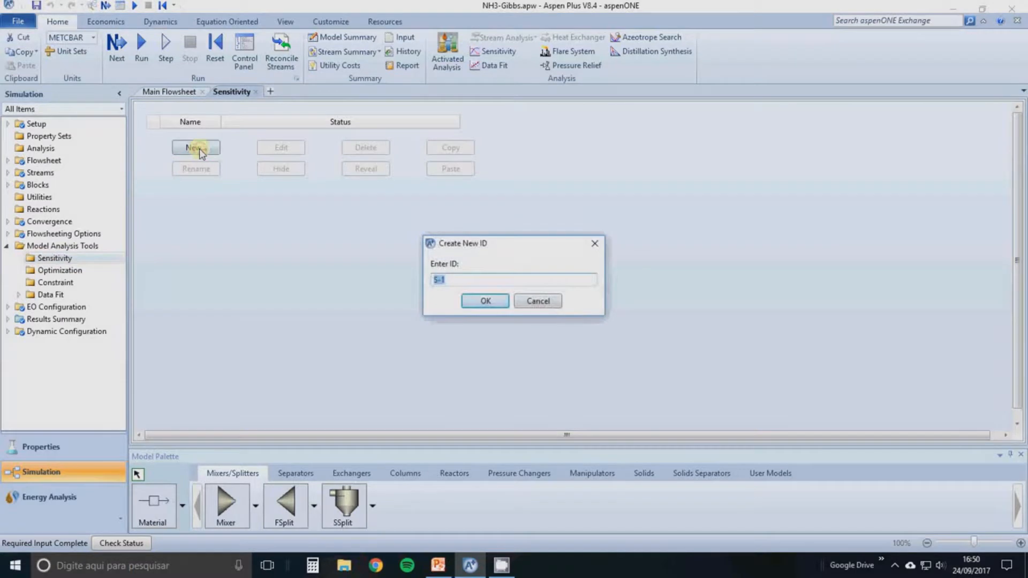
click(485, 300)
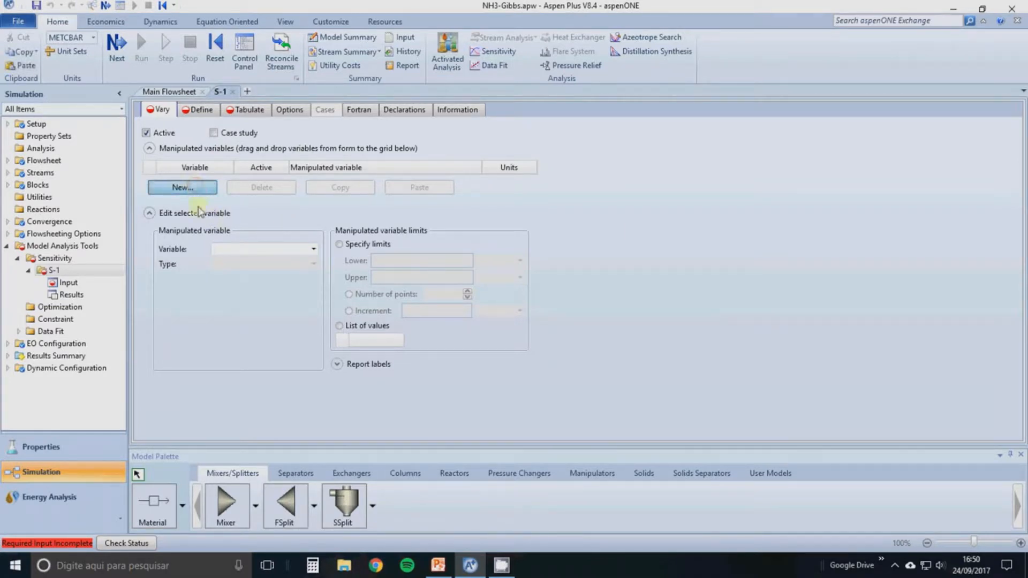
Add a first manipulated variable of type Block-Var that varies TEMP of the RGIBBS block
click(191, 187)
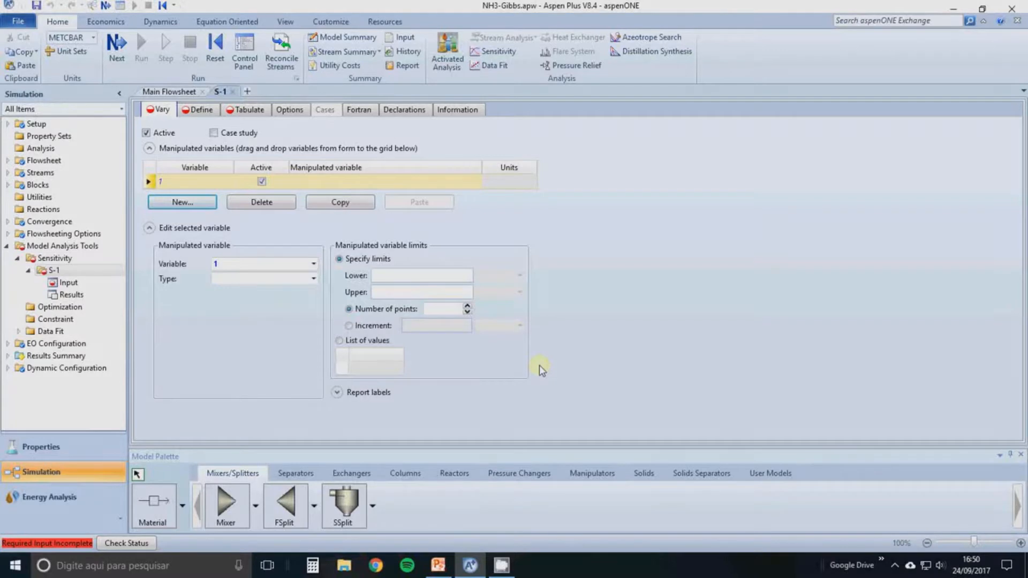
click(313, 278)
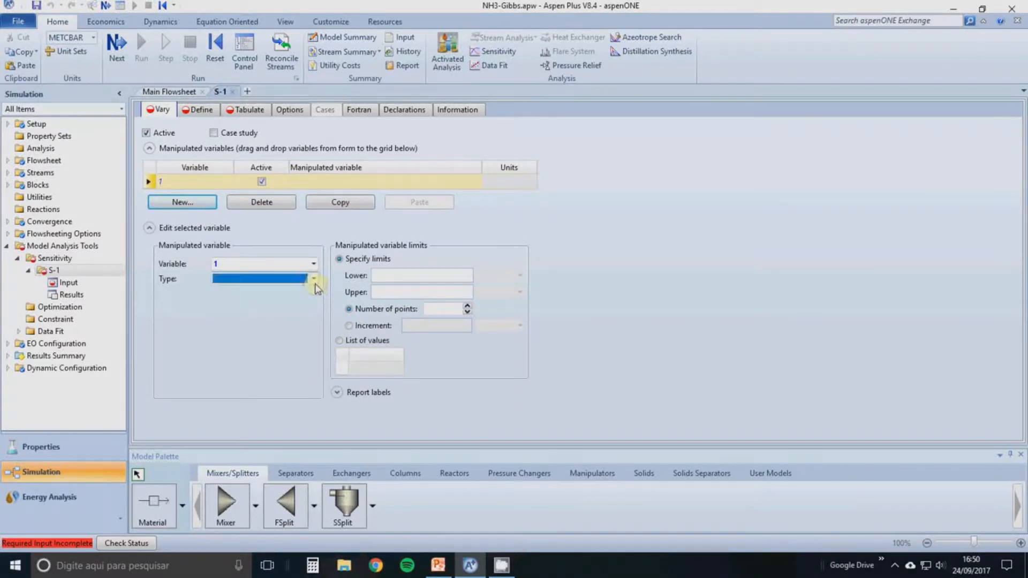
click(274, 329)
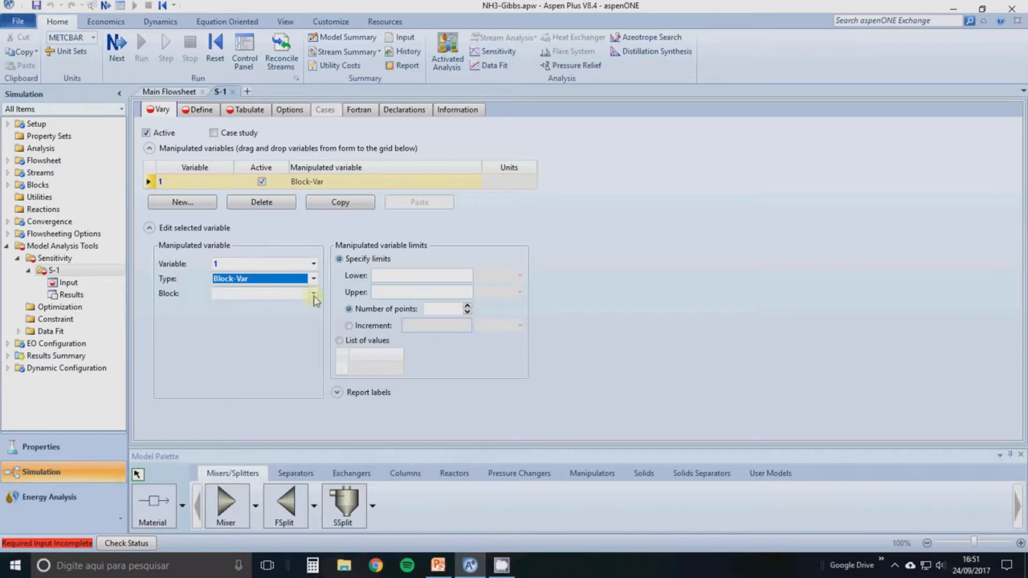
click(313, 294)
click(298, 333)
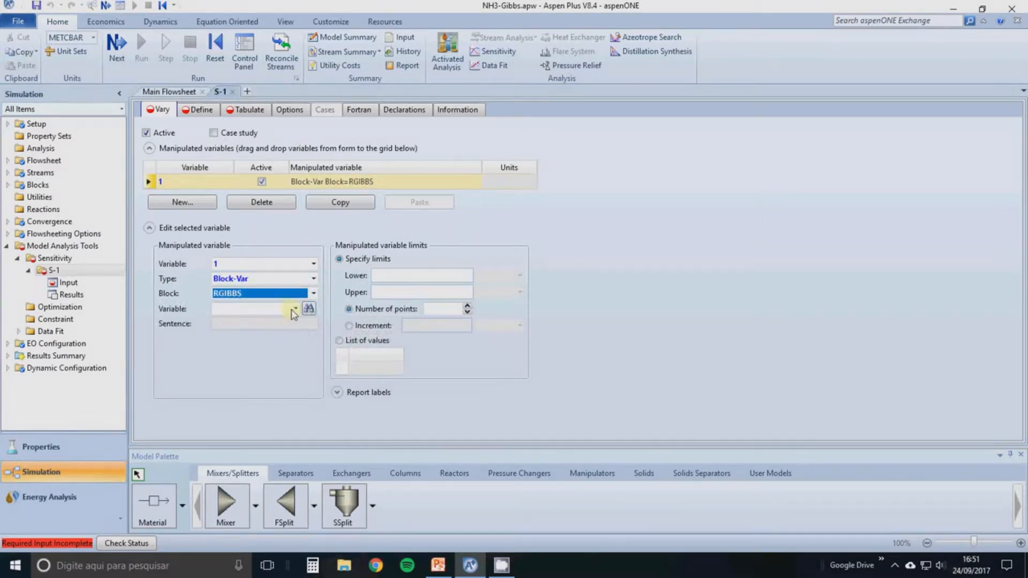
click(295, 308)
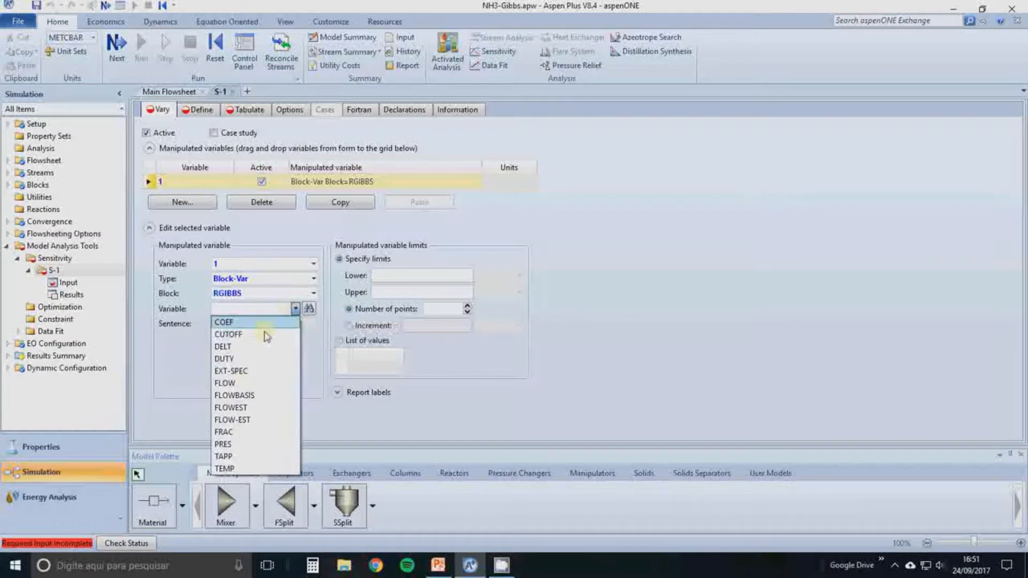
click(243, 468)
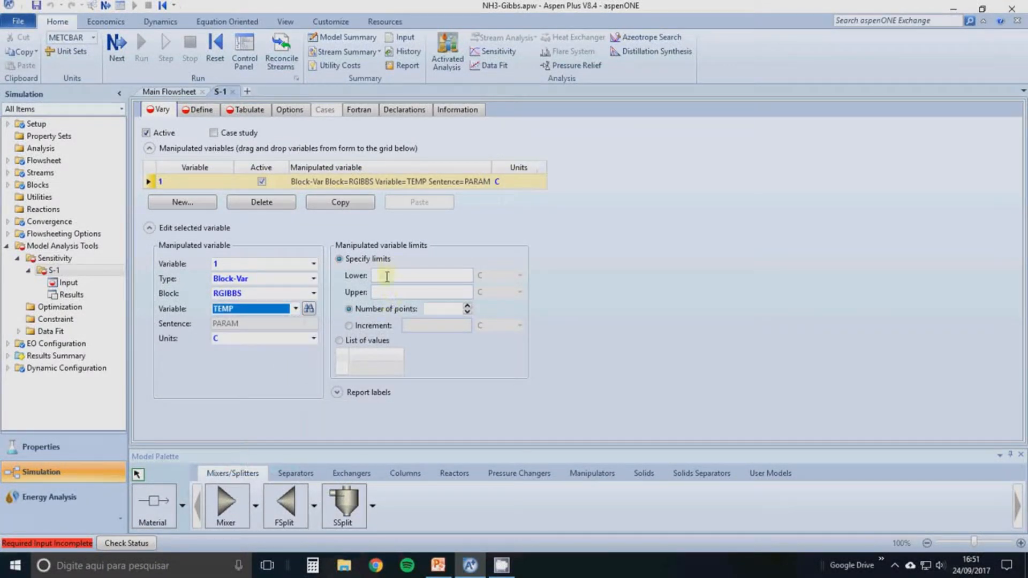
Set the temperature variable's limits to 200 and 500 °C with 50 points
click(385, 275)
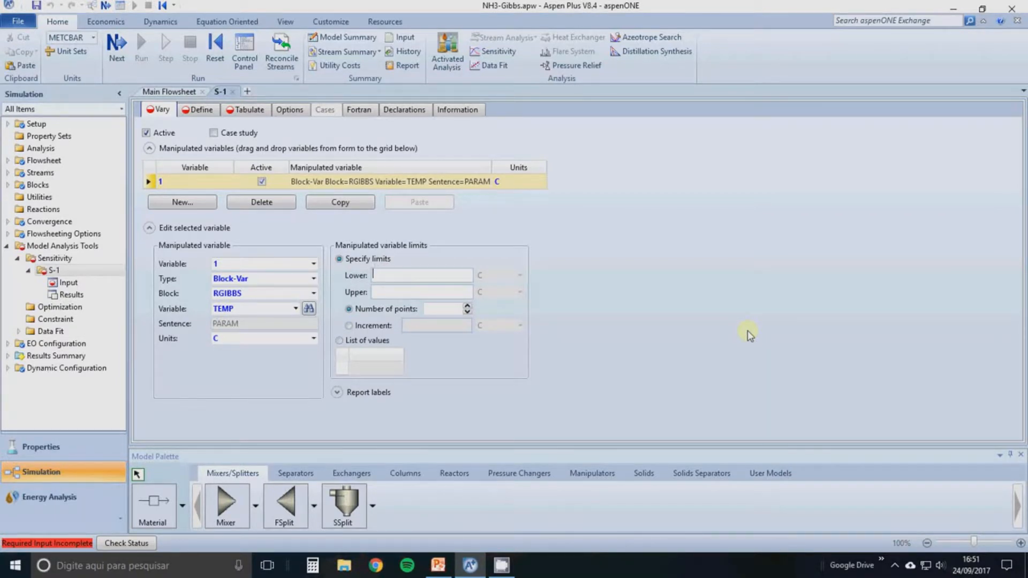
text(20)
click(436, 296)
text(300)
click(544, 286)
click(438, 311)
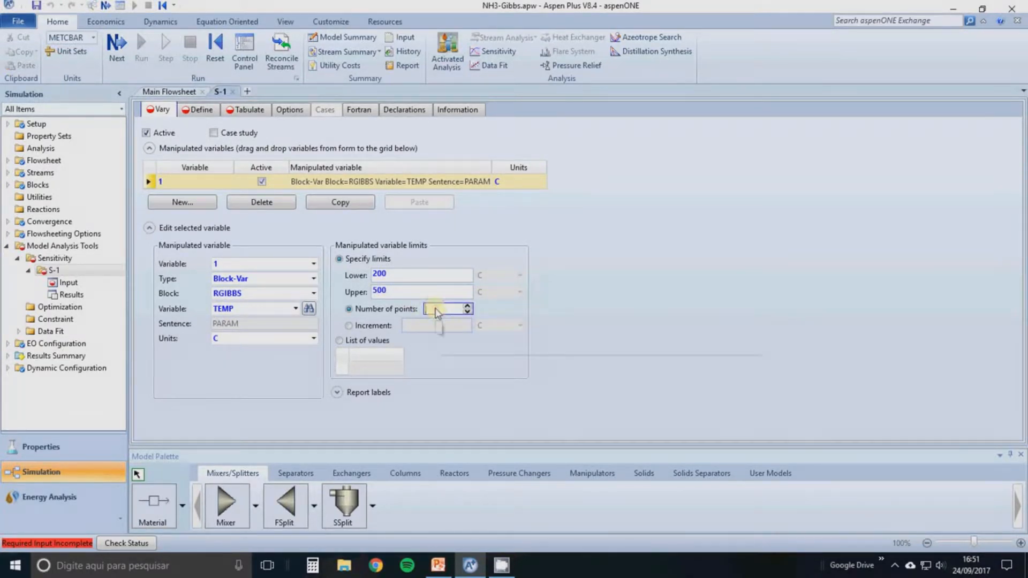
text(50)
click(786, 372)
Add a second manipulated variable of type Block-Var that varies PRES of the RGIBBS block
click(174, 206)
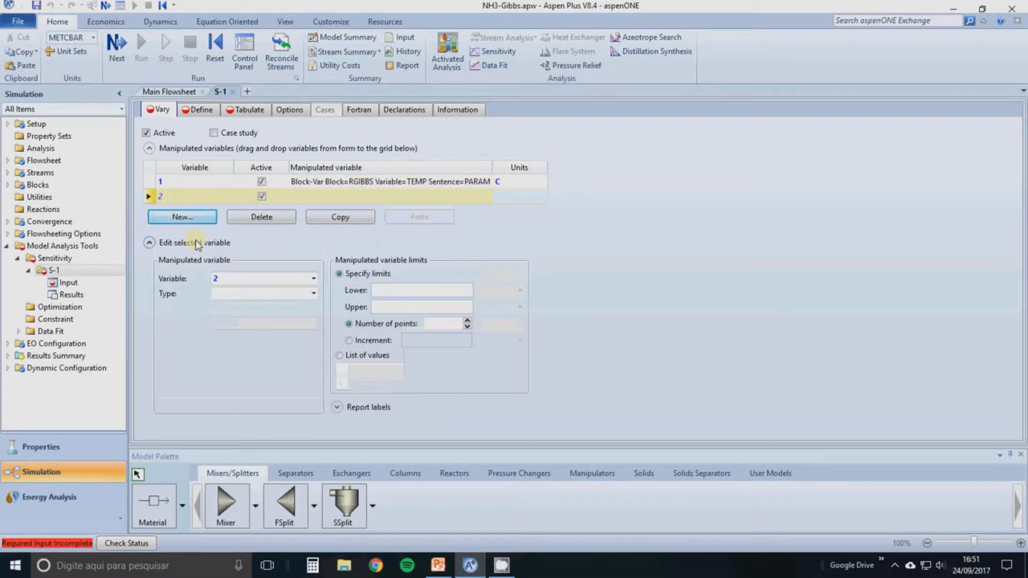
click(314, 297)
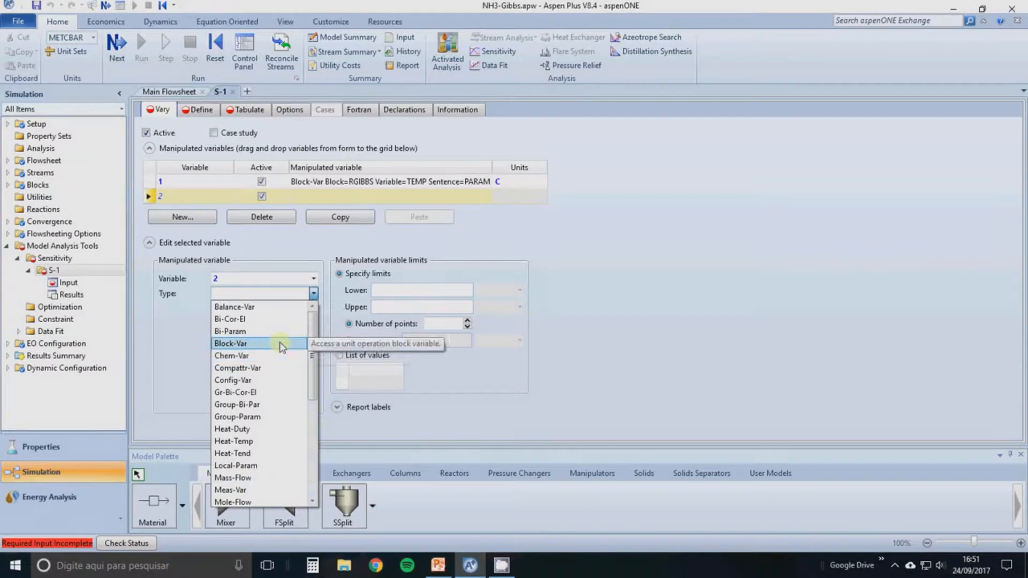
click(280, 344)
click(313, 309)
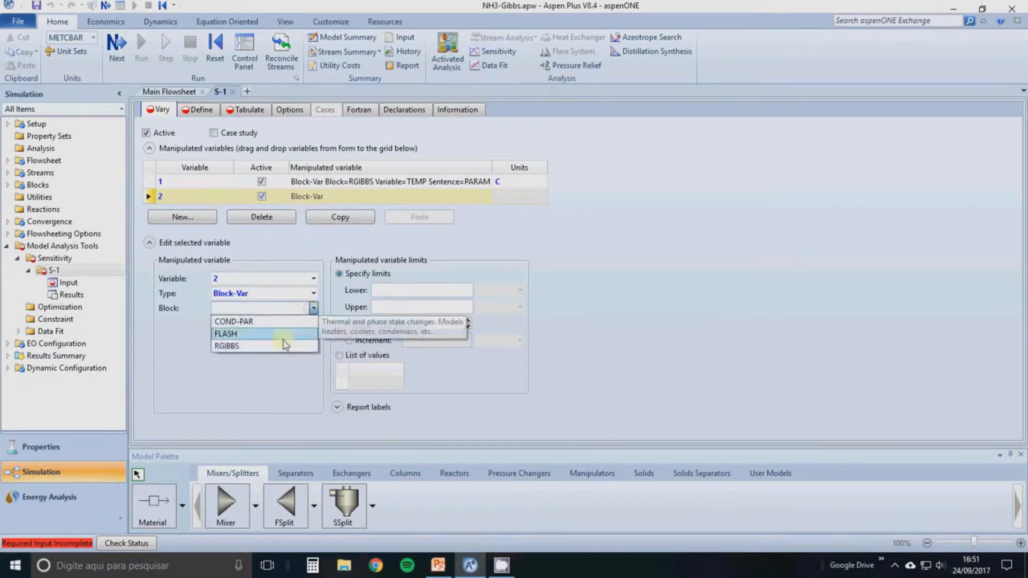
click(282, 345)
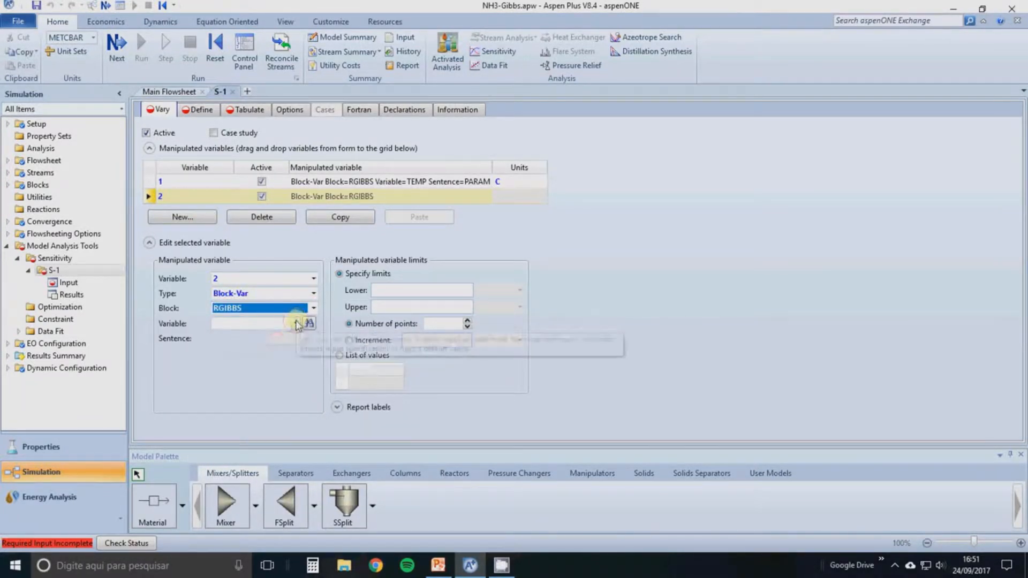
click(295, 323)
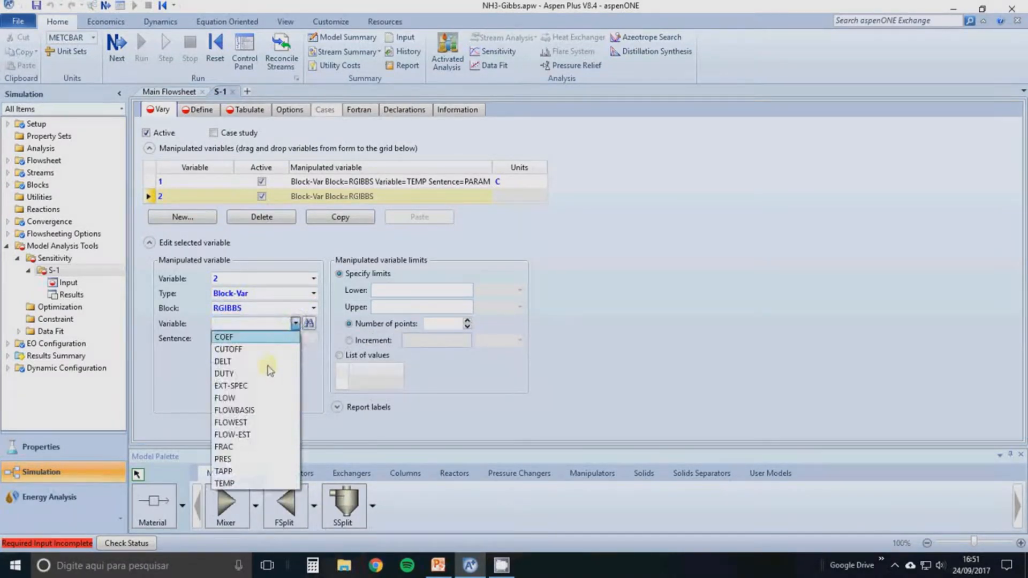
click(251, 464)
Set the pressure variable's limits to 10 and 350 bar with 50 points
click(428, 290)
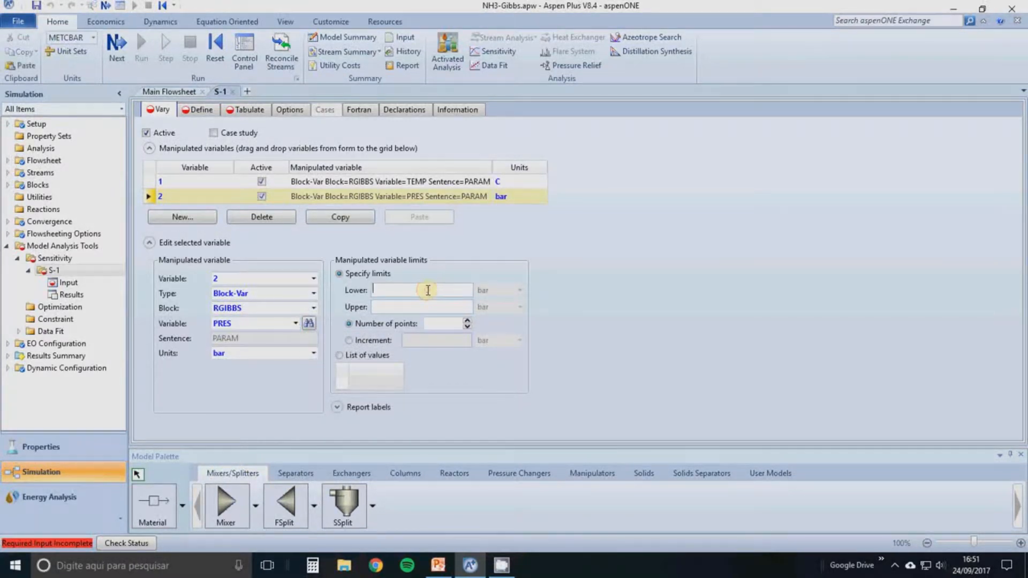
text(10)
click(383, 307)
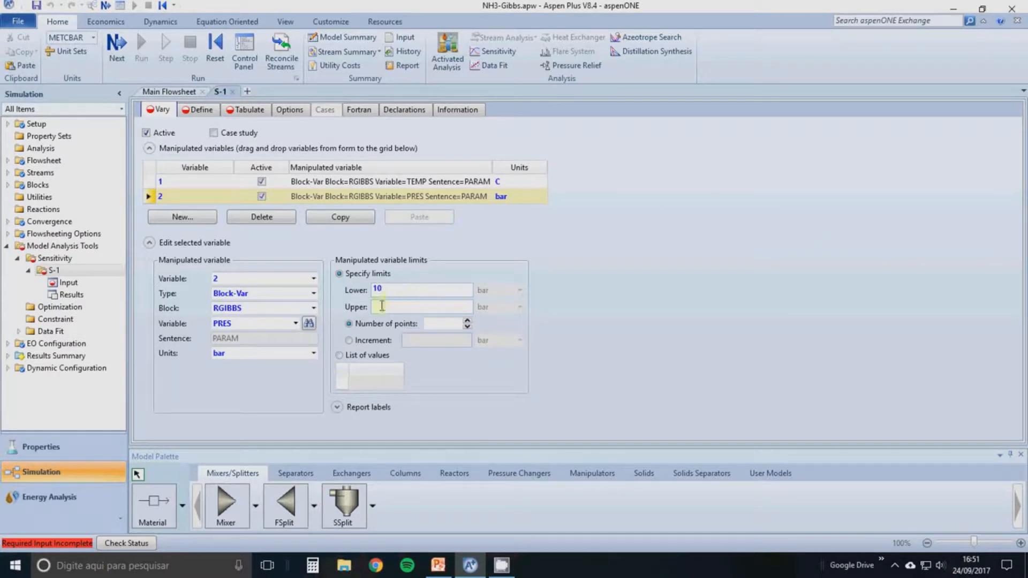
text(350)
click(636, 334)
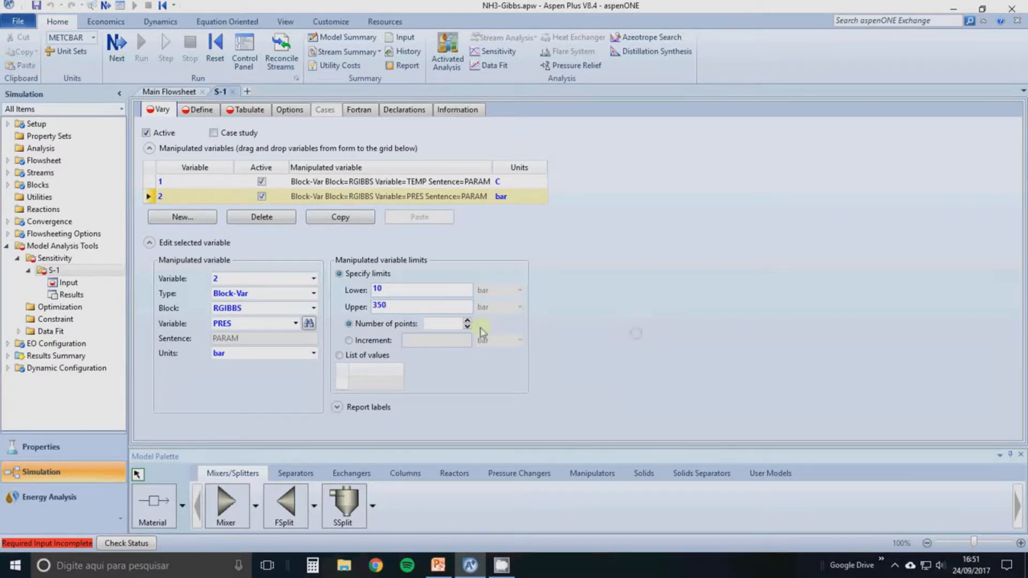
click(449, 325)
text(50)
click(687, 347)
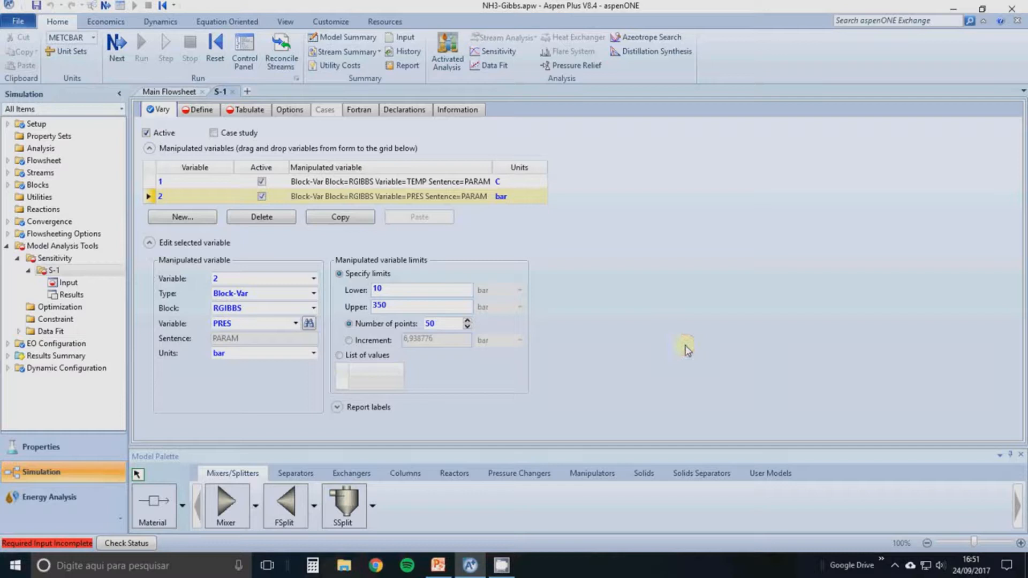
Create a measured variable named PRODNH3 in the sensitivity definition
click(197, 110)
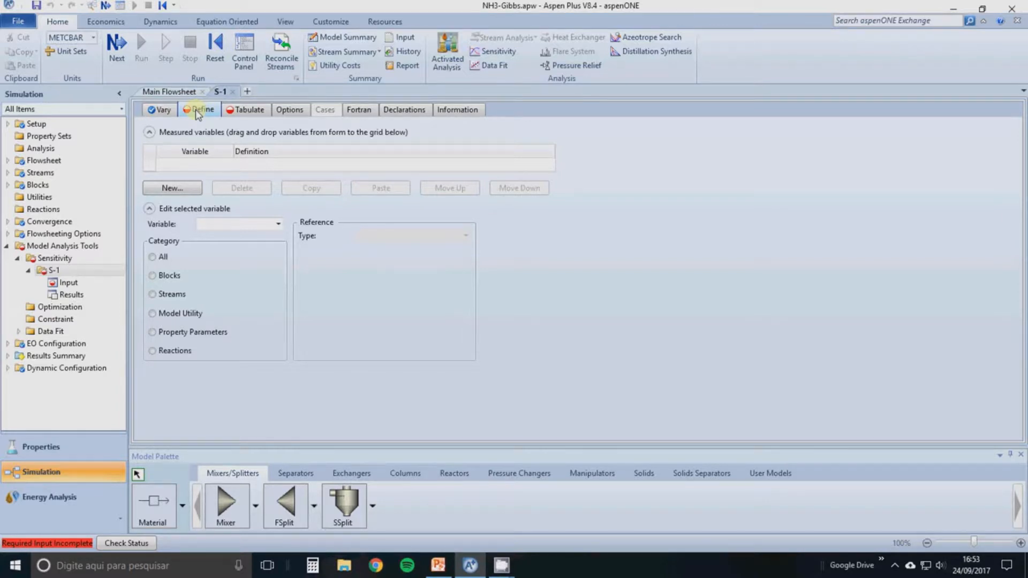
click(173, 187)
text(P)
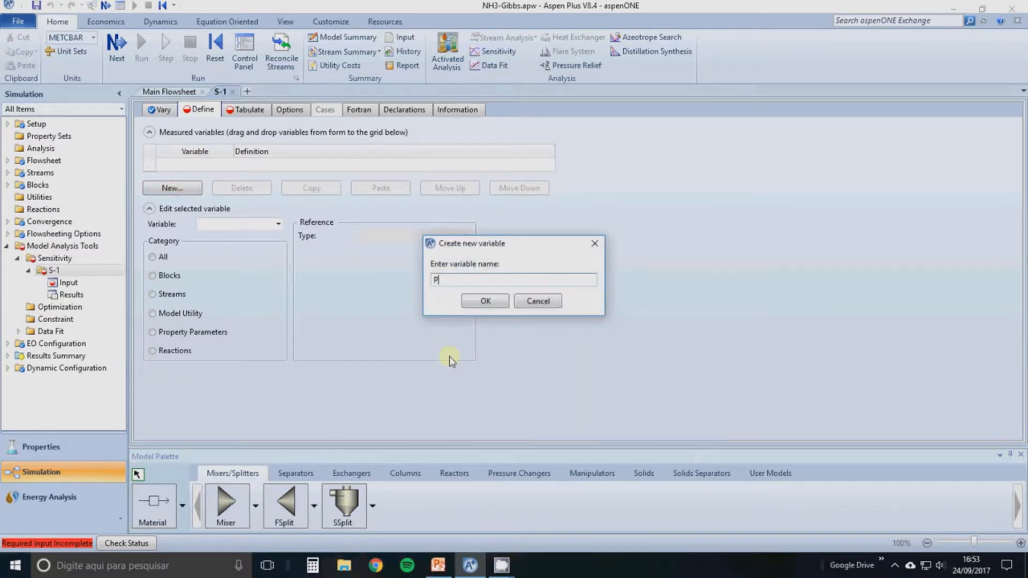
text(RODNH3)
click(485, 300)
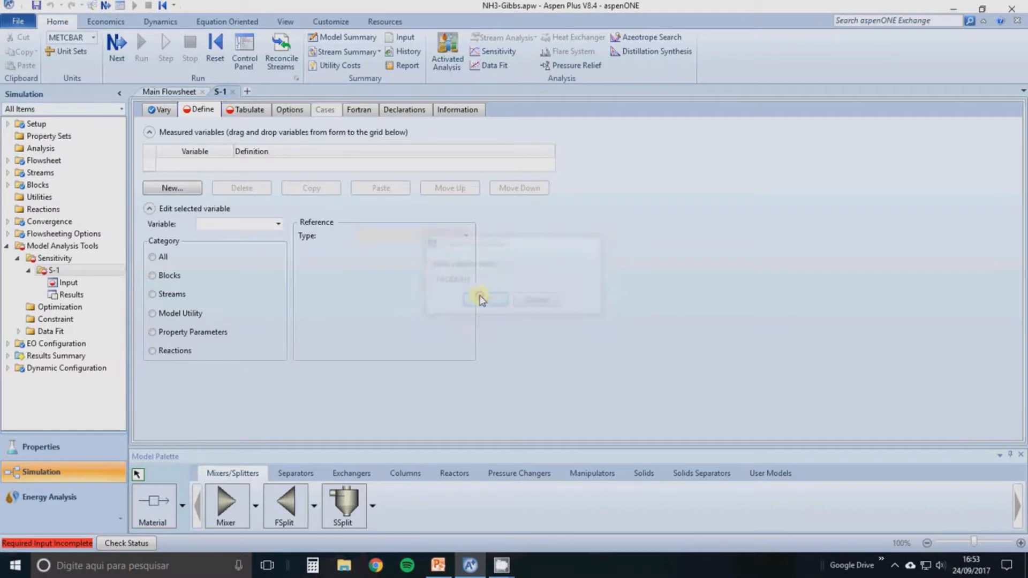
Define PRODNH3 as the Mole-Flow of AMMONIA in the SAIDA stream, under the Streams category
click(170, 309)
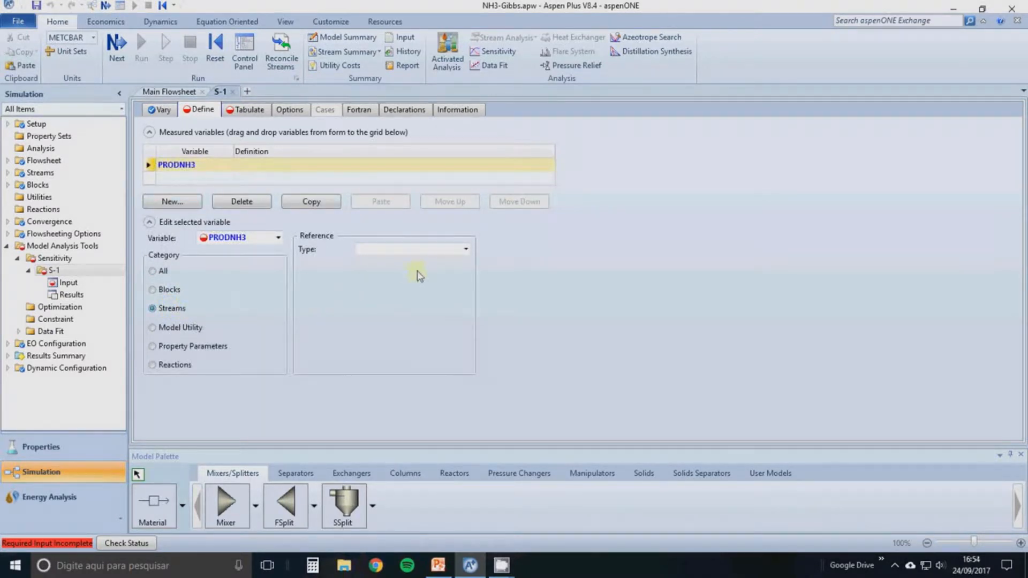
click(444, 254)
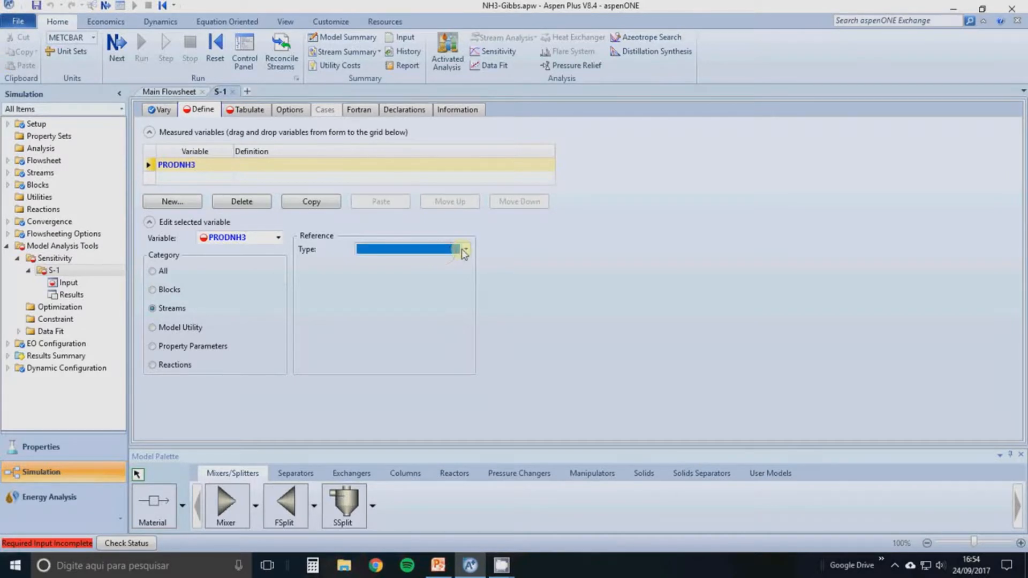
click(465, 249)
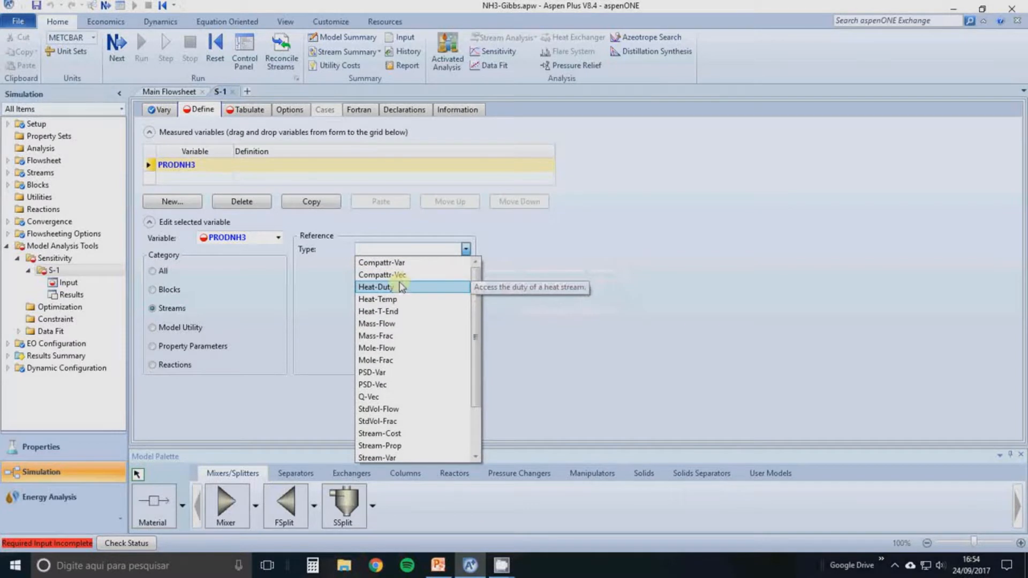
click(377, 348)
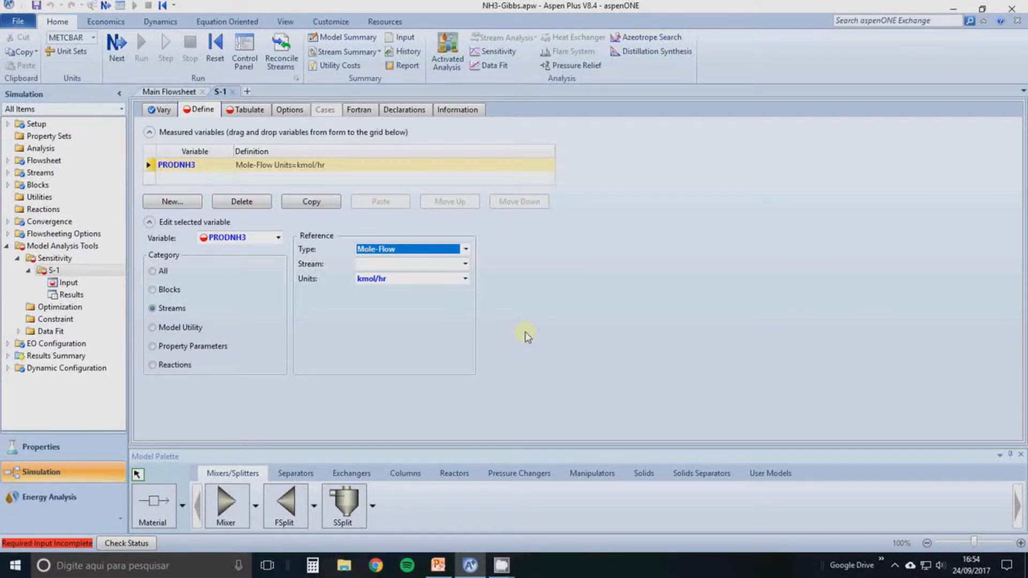
click(465, 264)
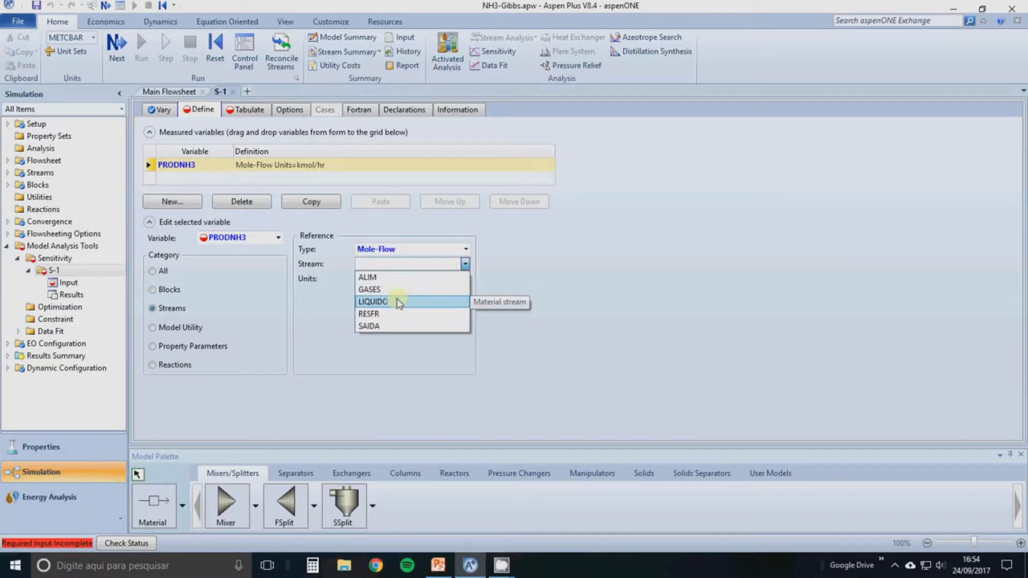
click(370, 326)
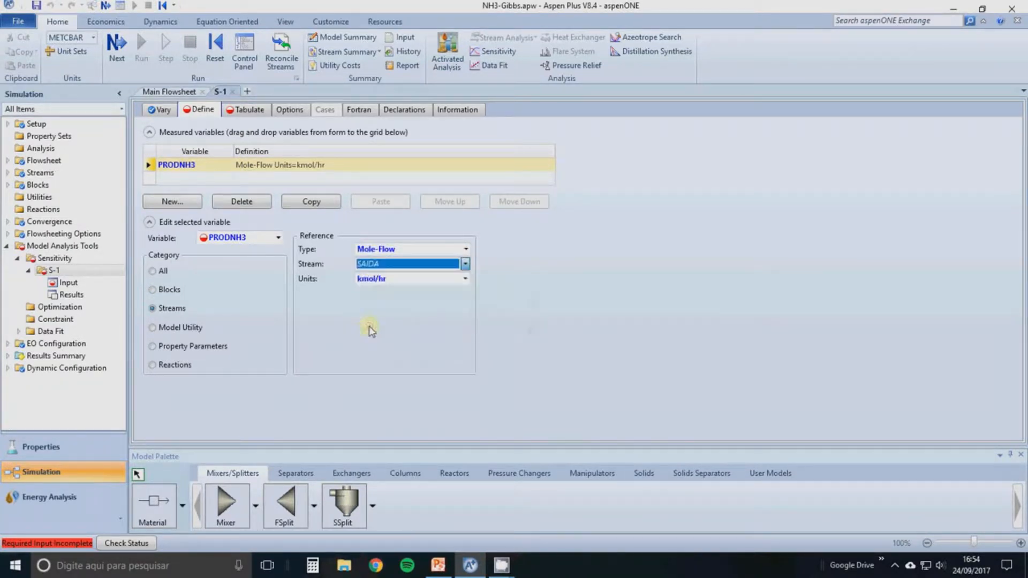
click(464, 295)
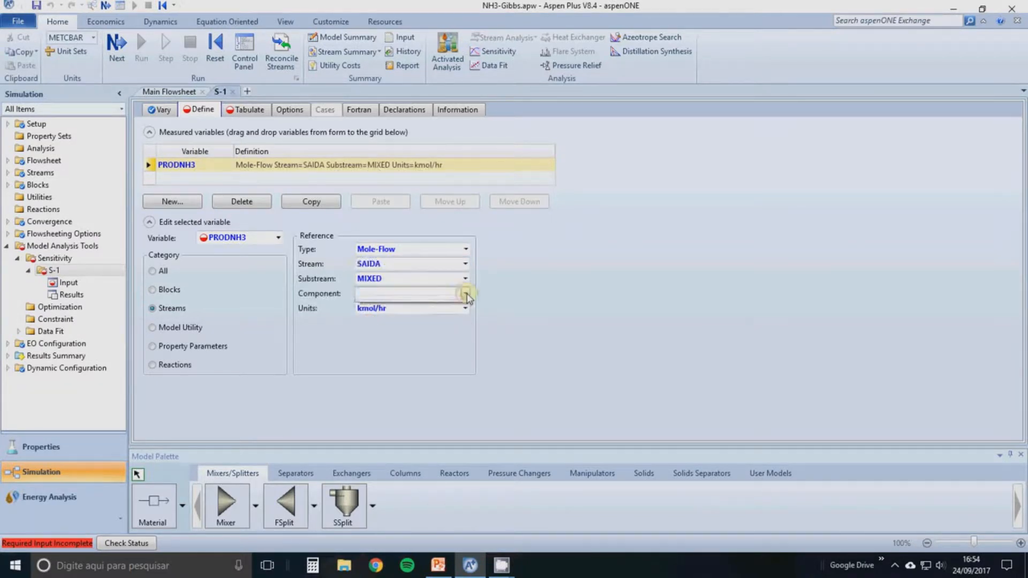
click(423, 312)
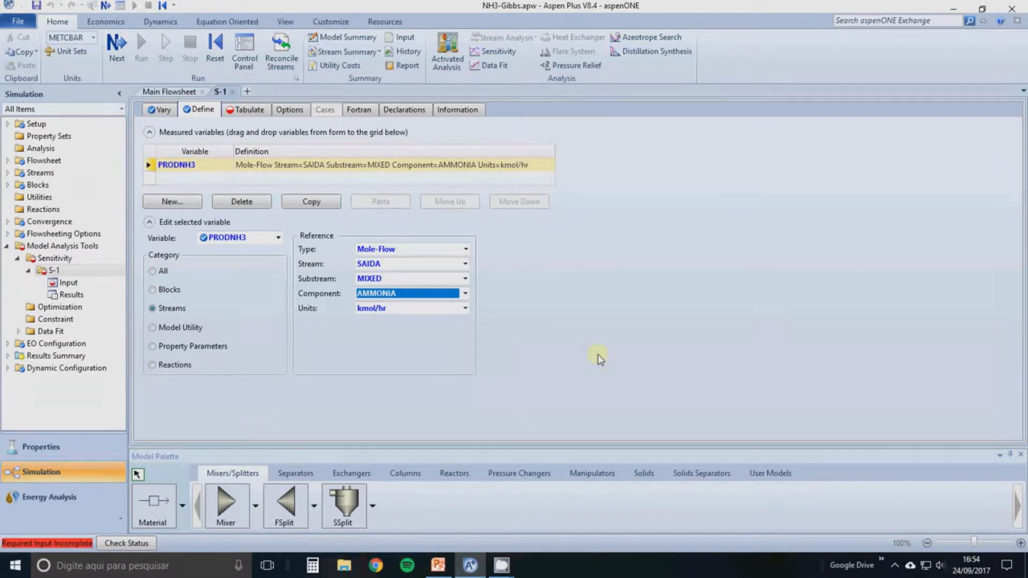
Create a second measured variable named PURENH3 in the sensitivity definition
click(176, 204)
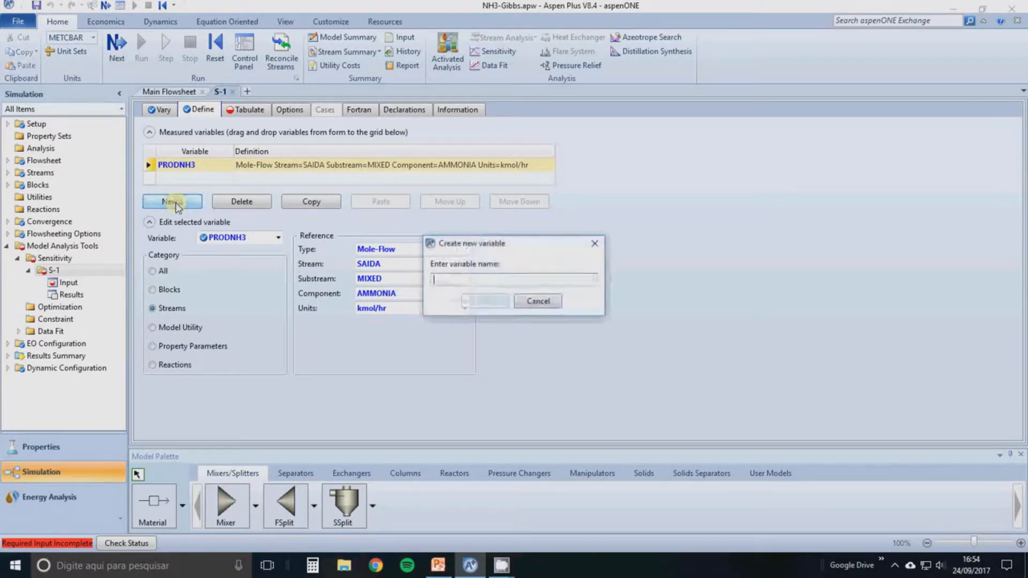
text(PU)
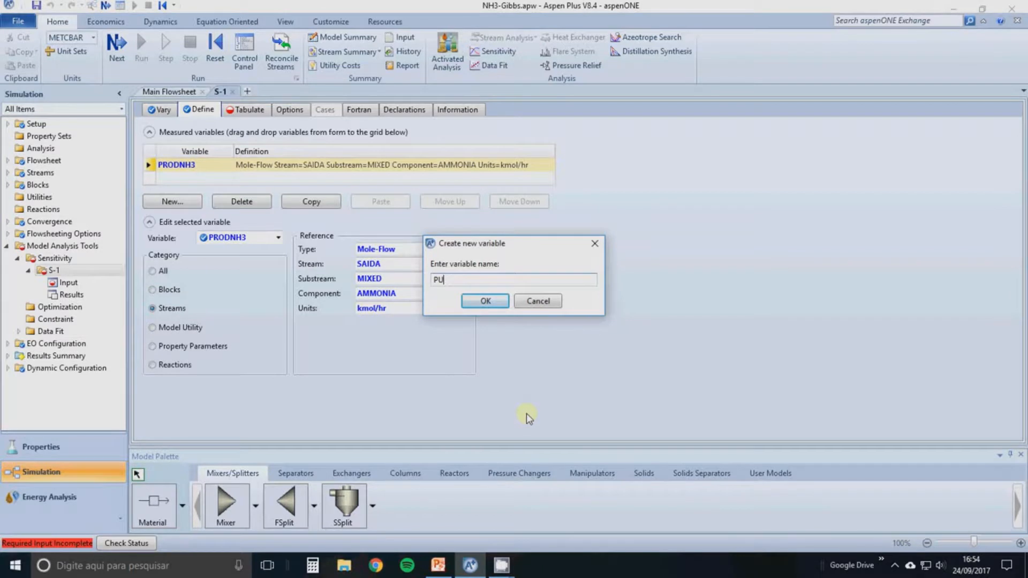
text(RENH3)
click(492, 304)
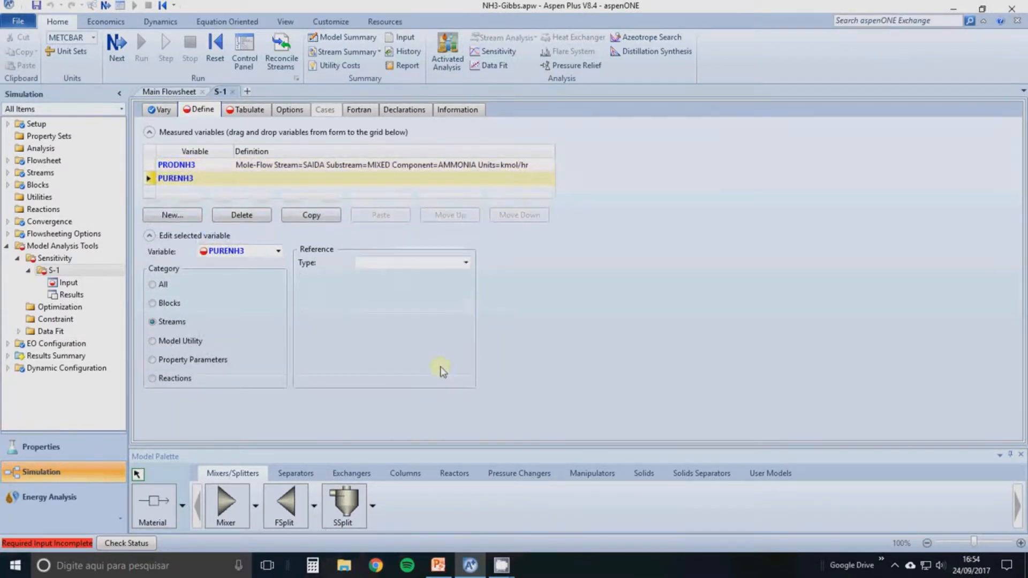
Define PURENH3 as the Mole-Frac of AMMONIA in the LIQUIDO stream, under the Streams category
click(155, 324)
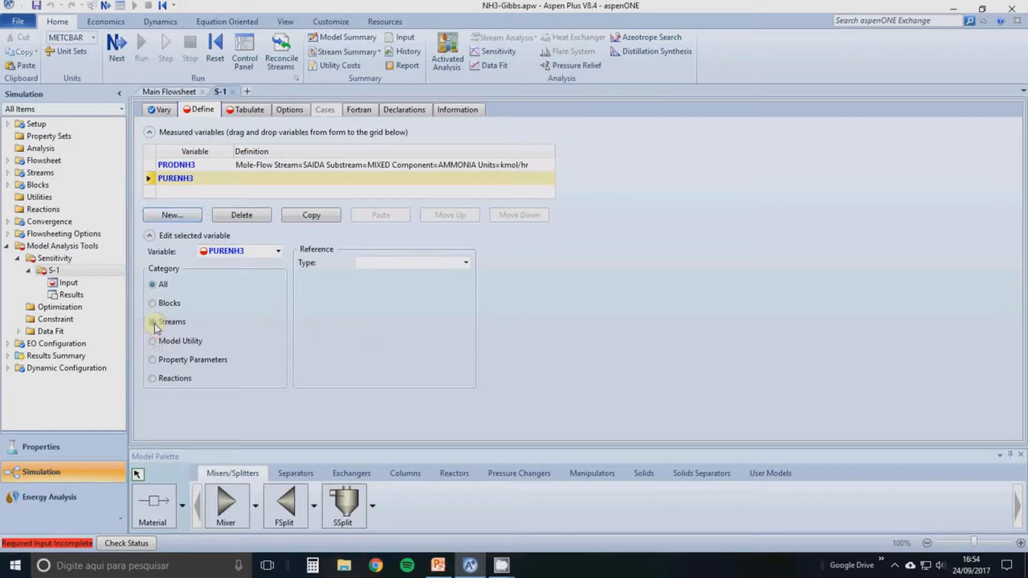
click(466, 265)
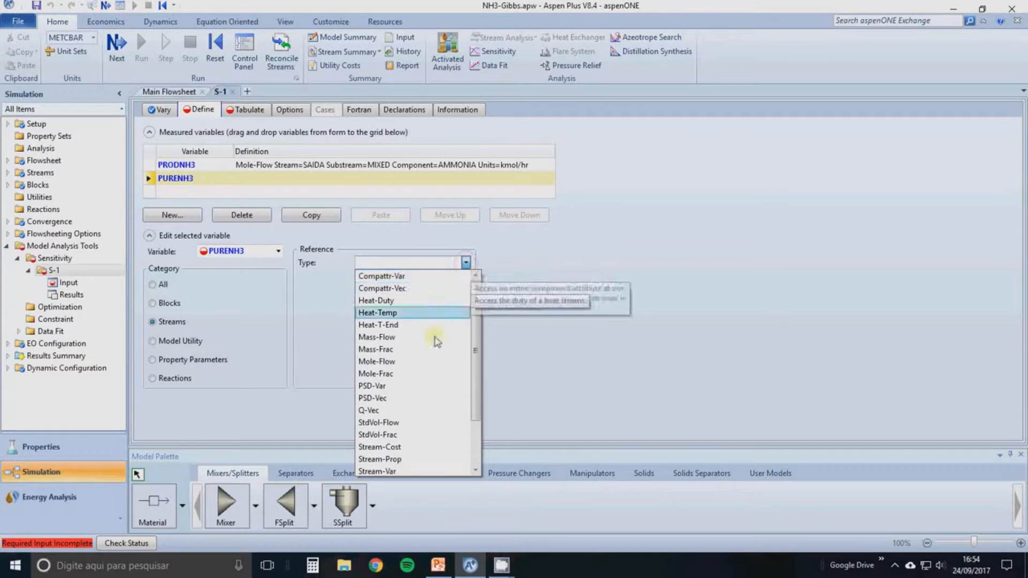
click(421, 375)
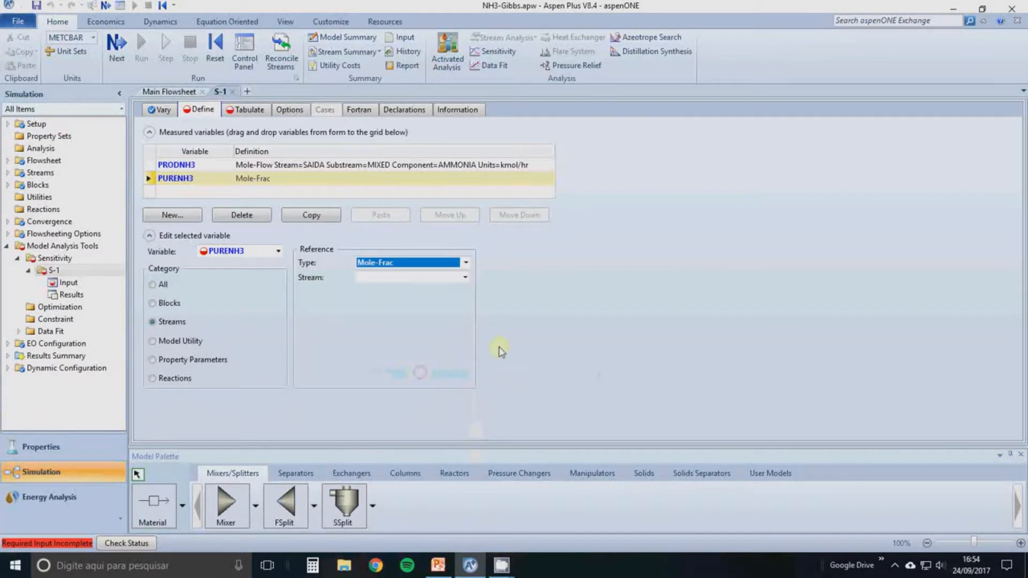
click(465, 277)
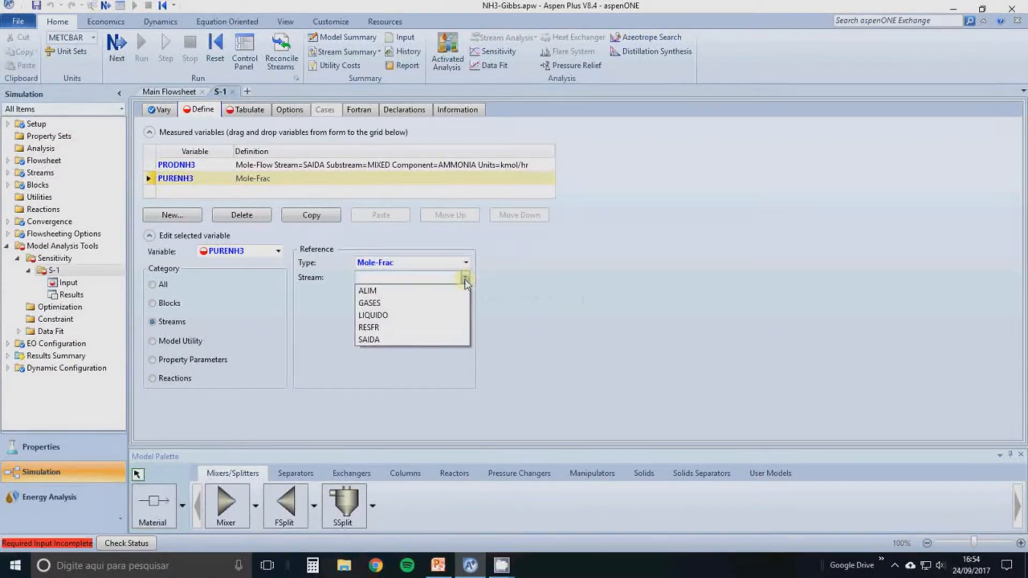
click(421, 316)
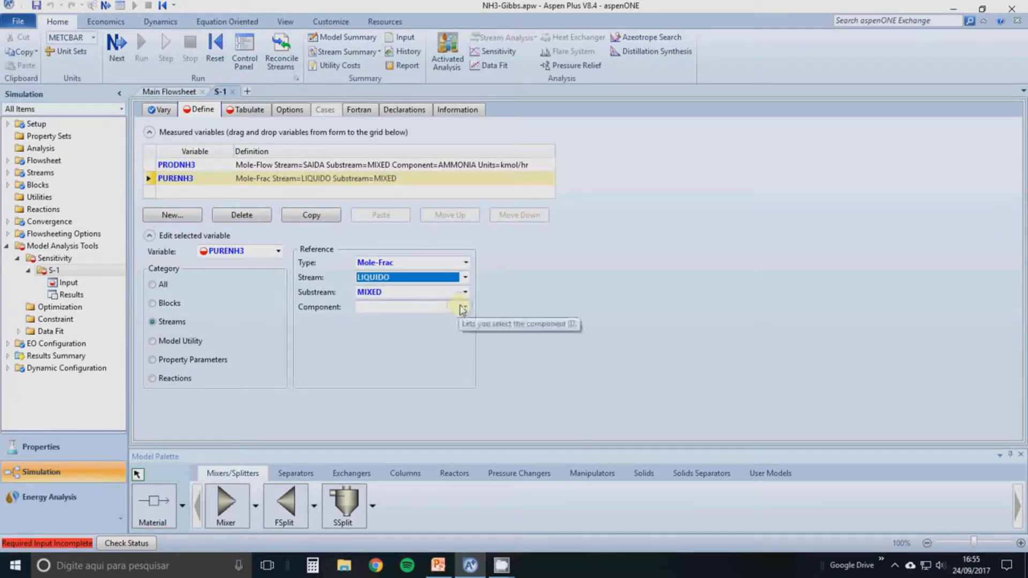
click(464, 307)
click(426, 322)
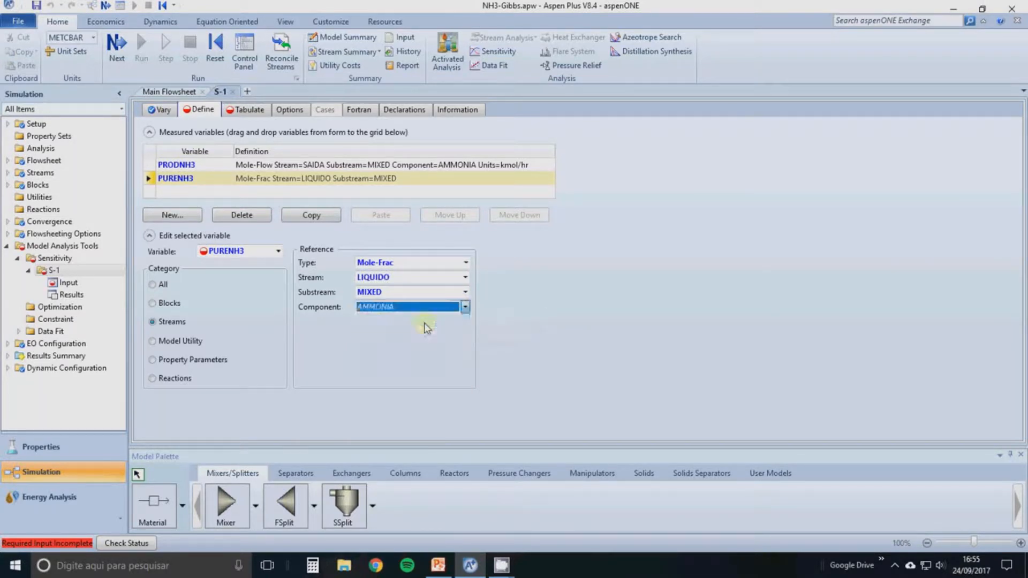
click(537, 346)
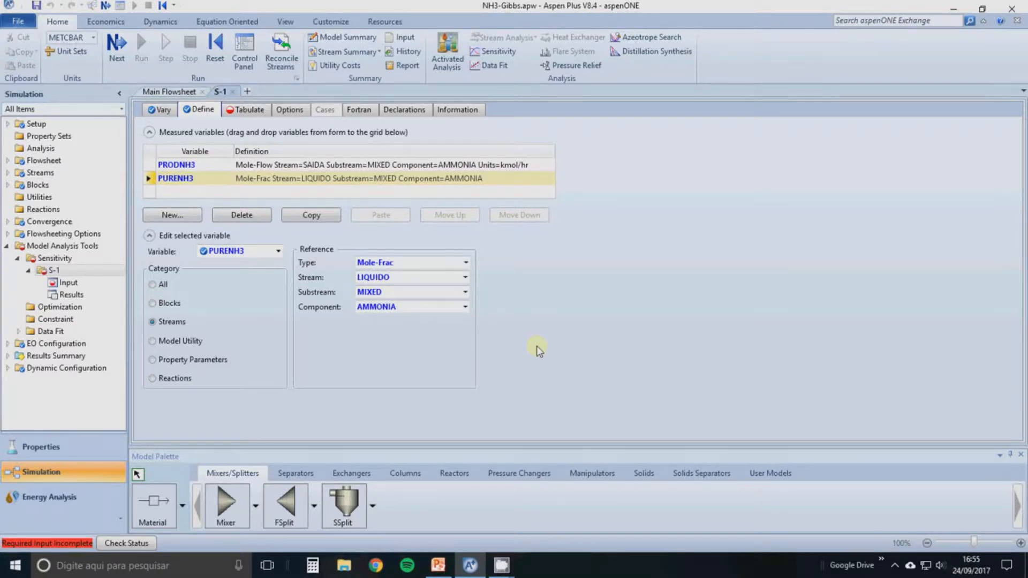
Fill the tabulation with the measured variables PRODNH3 and PURENH3 and run the simulation
click(245, 111)
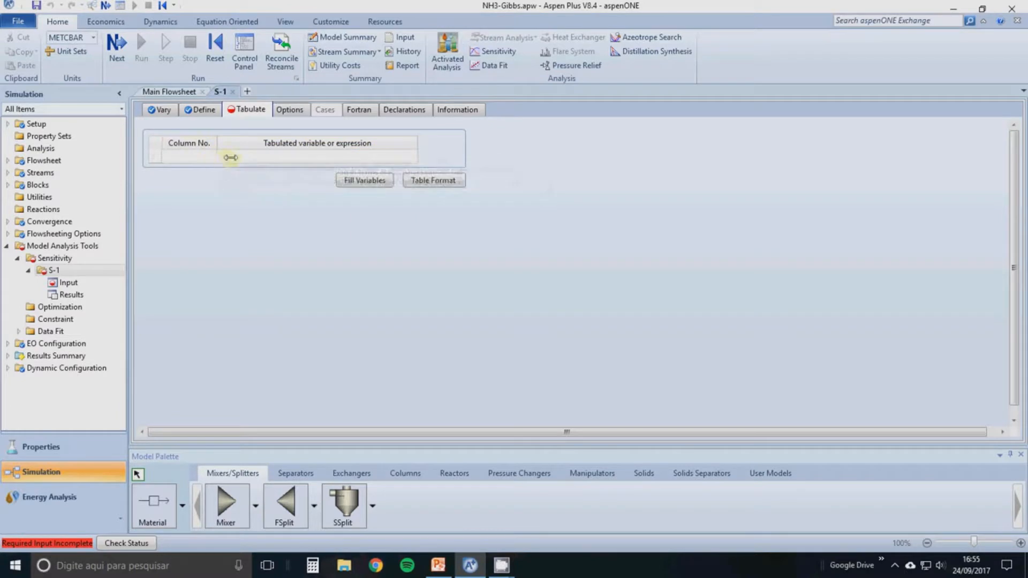
click(378, 183)
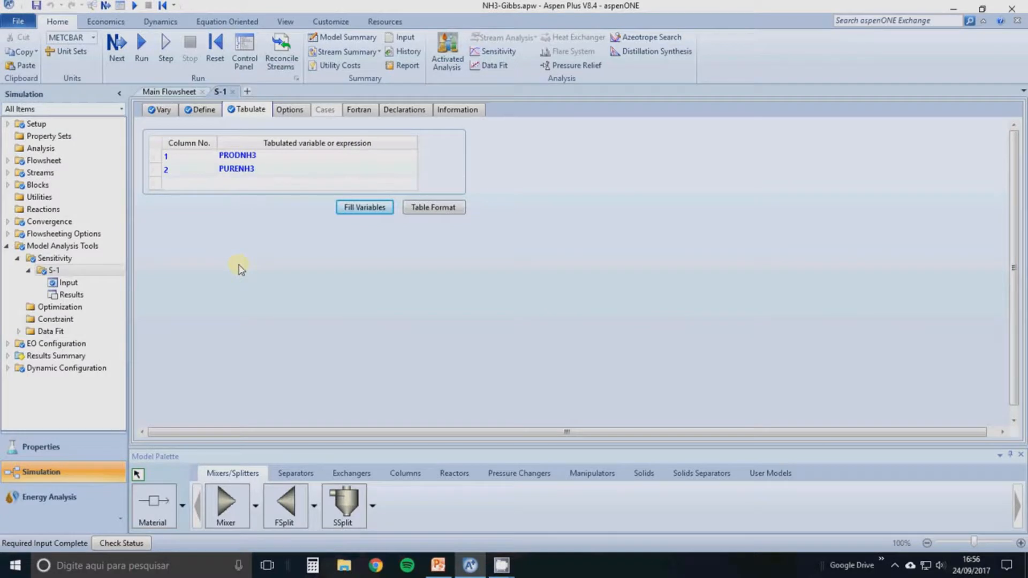
click(143, 60)
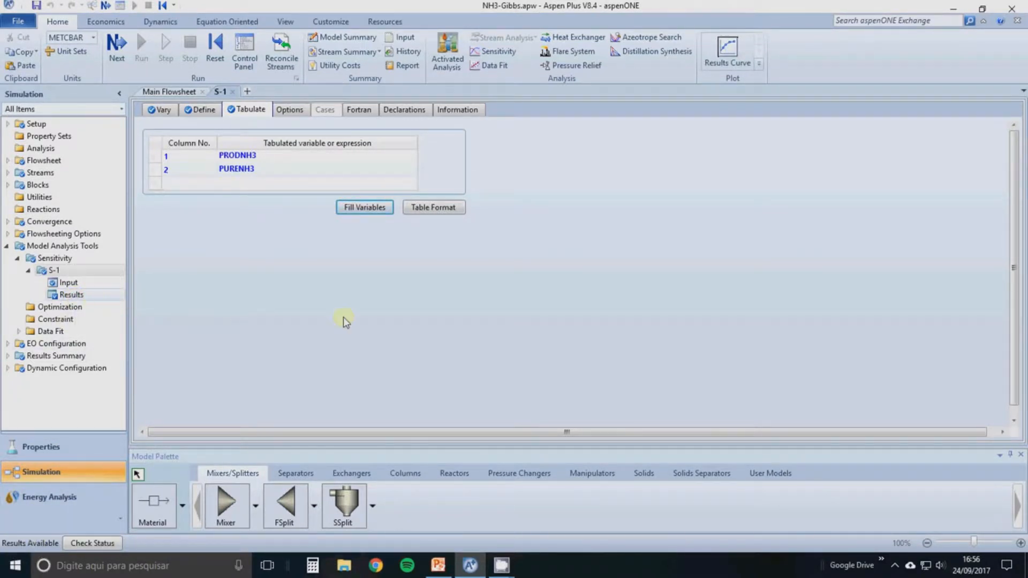
Examine the S-1 results table's temperature, pressure, PRODNH3 and PURENH3 columns
click(71, 294)
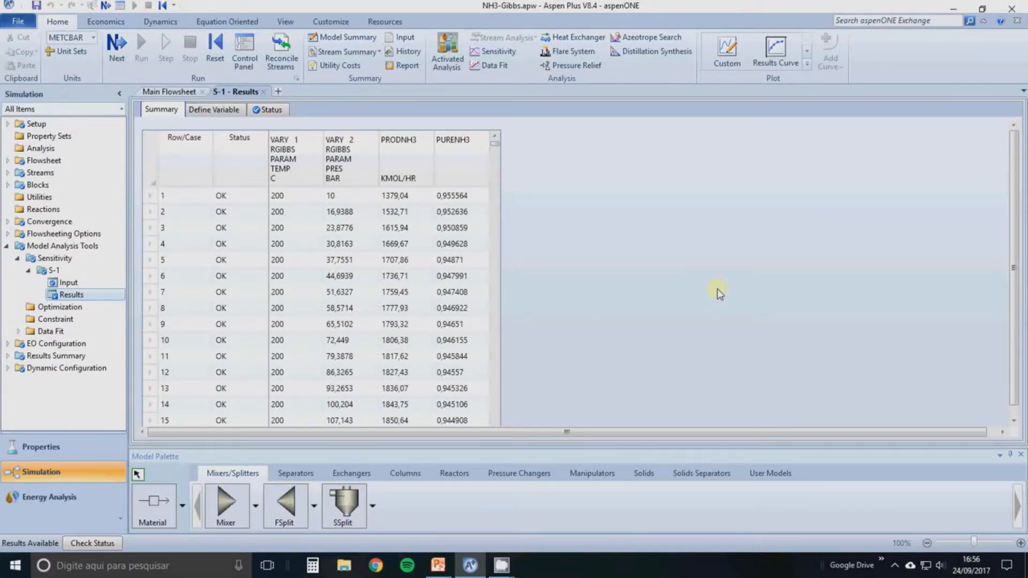
click(292, 153)
click(350, 143)
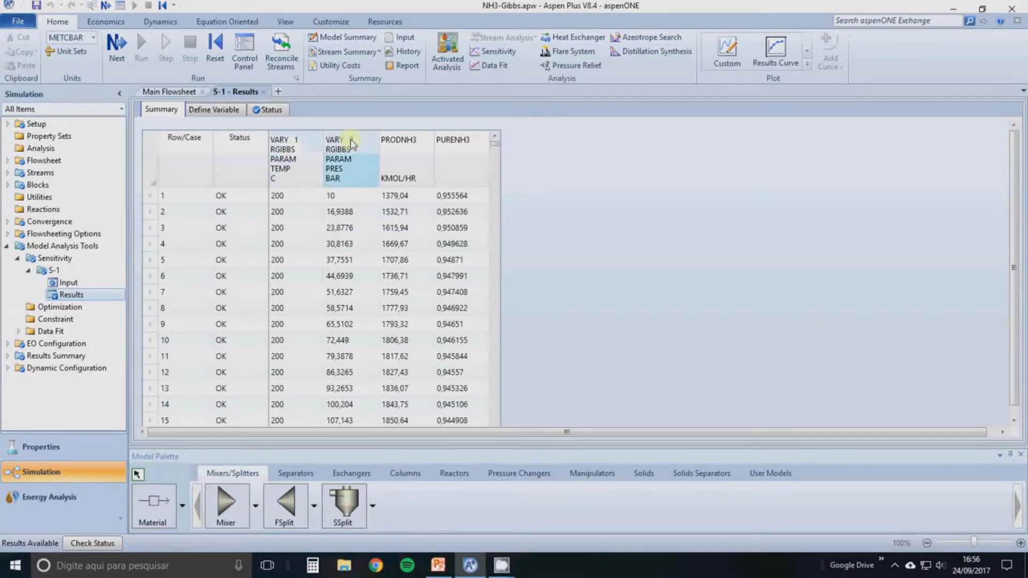
click(405, 144)
click(287, 148)
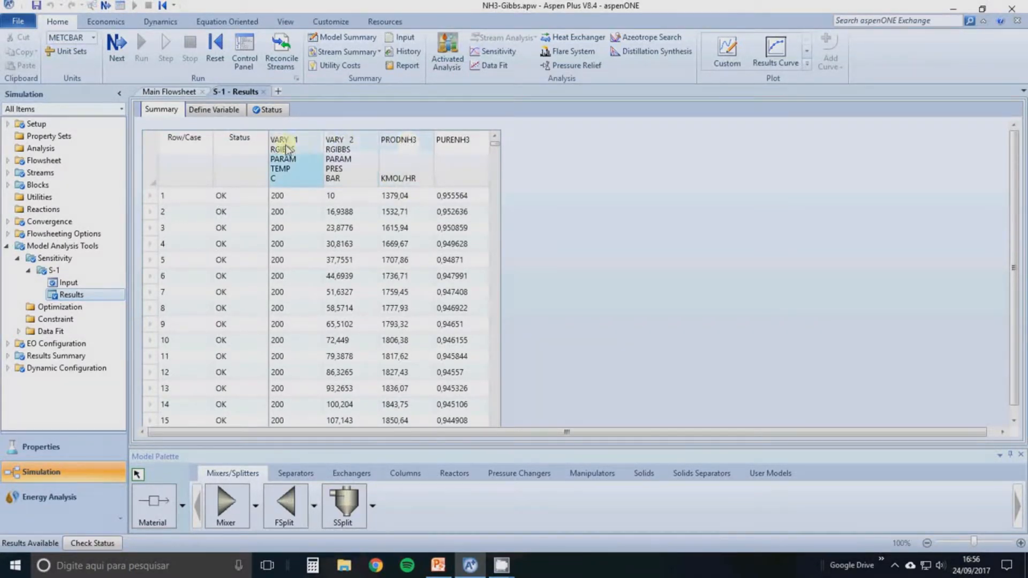
click(340, 153)
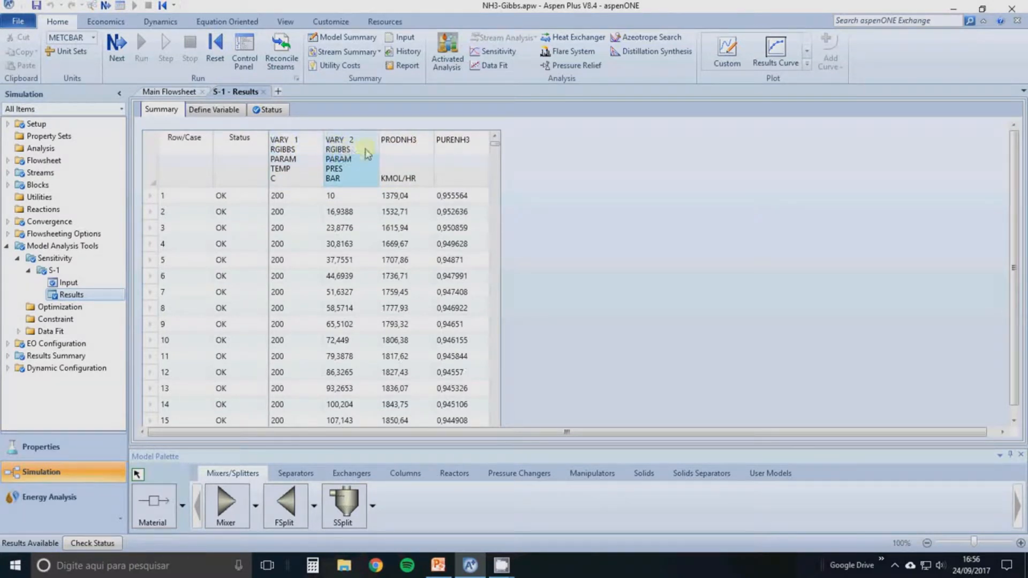
click(407, 143)
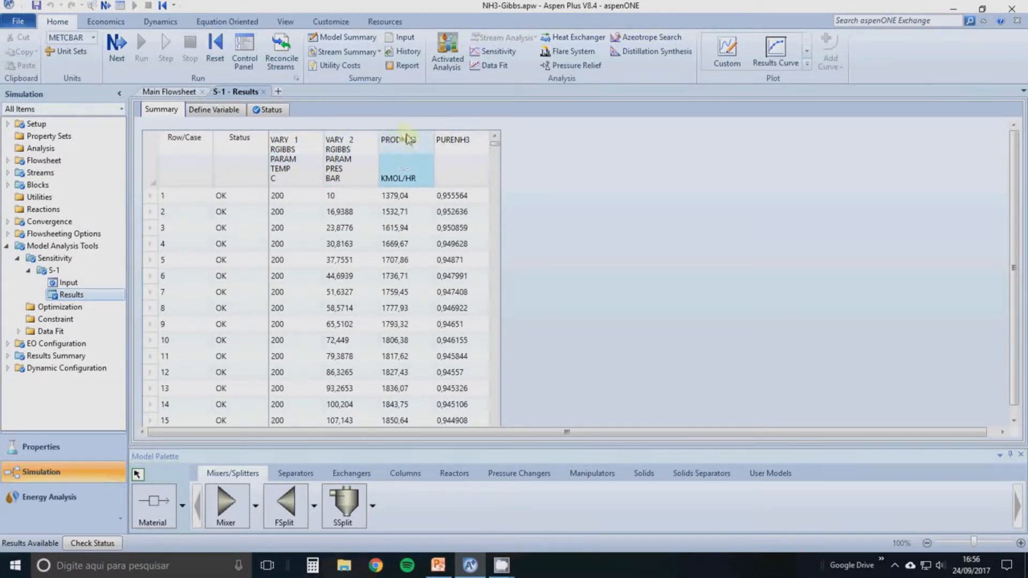
click(461, 157)
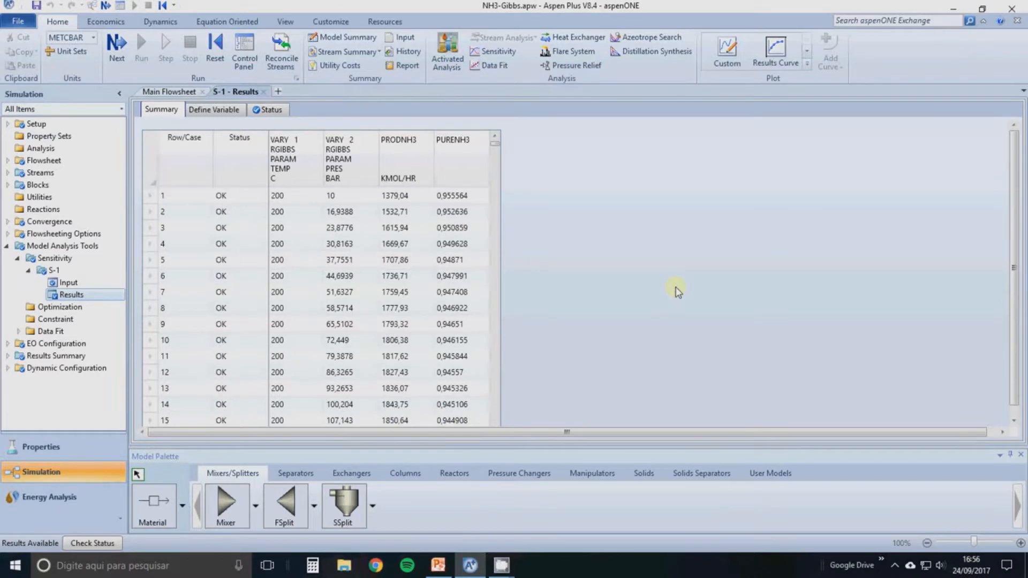
Plot PRODNH3 and PURENH3 against RGIBBS temperature with pressure as the parametric variable, and close the plot after viewing it
click(777, 55)
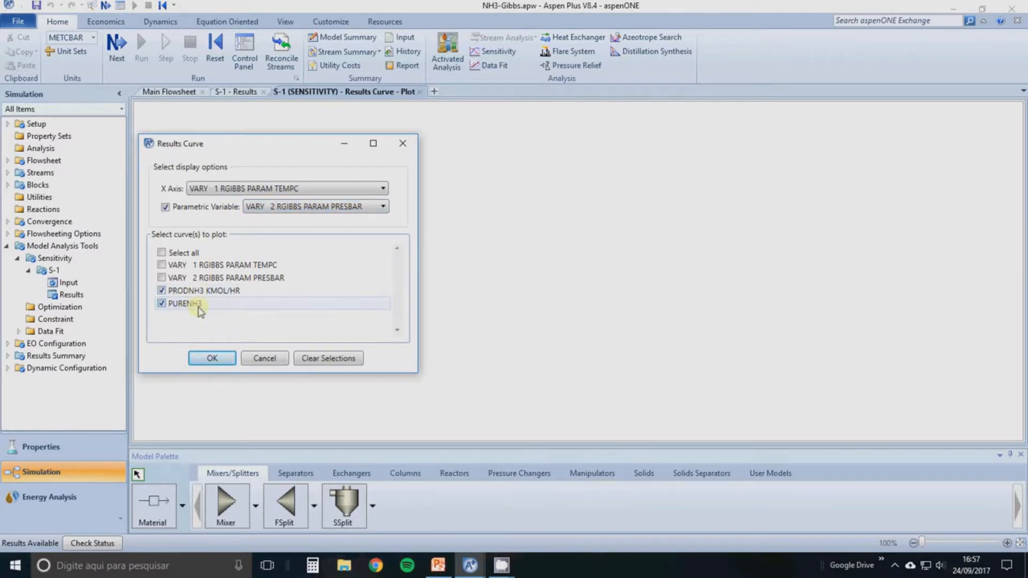
click(212, 358)
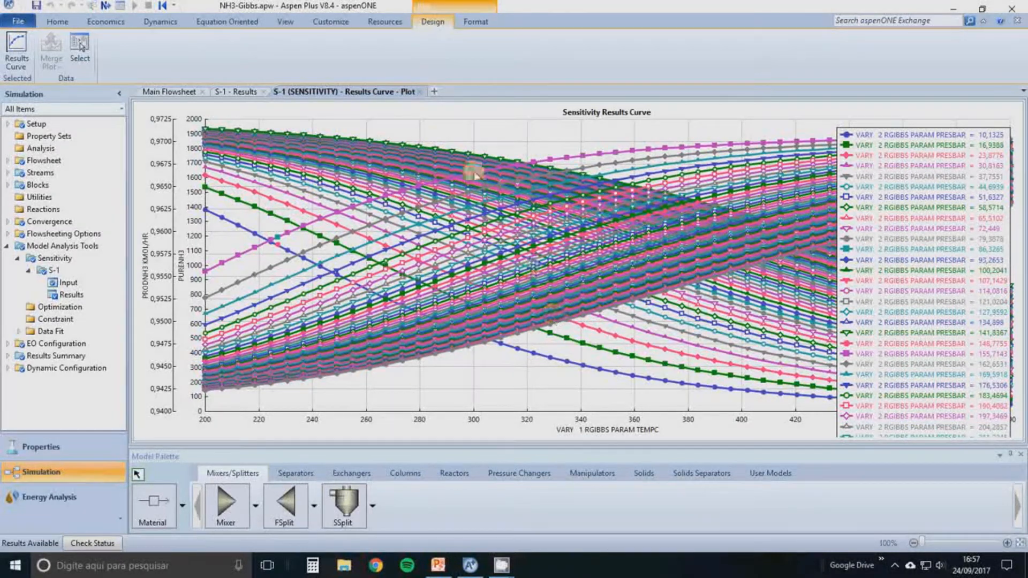
click(420, 93)
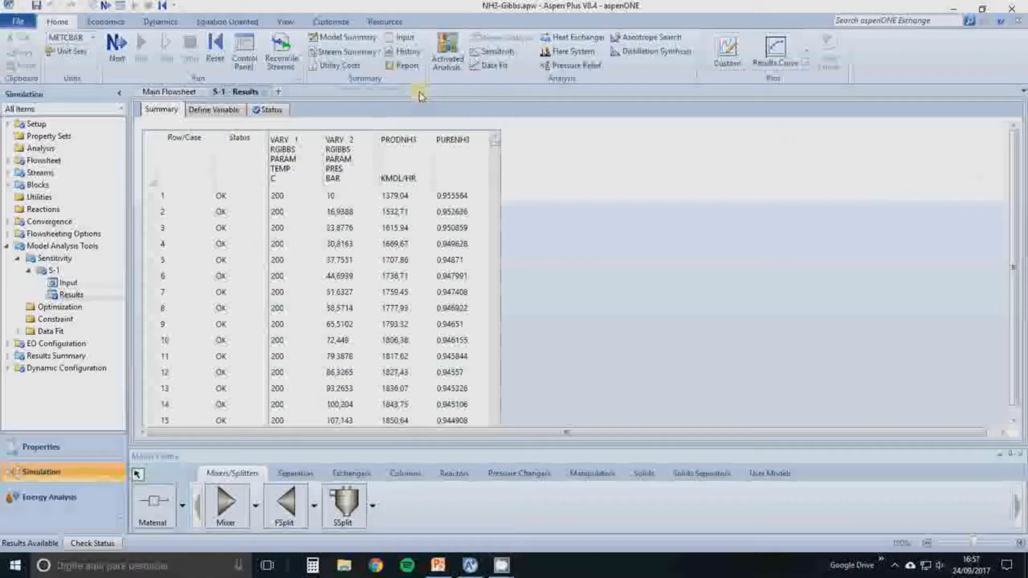
Deactivate the temperature manipulated variable in the S-1 input, leaving only pressure active, and rerun the simulation
click(264, 92)
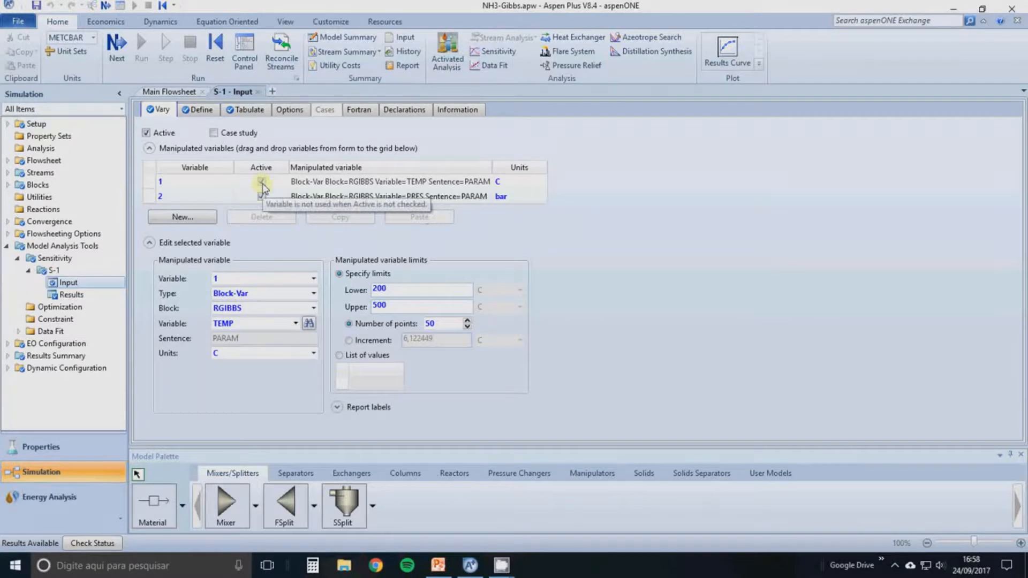
click(262, 182)
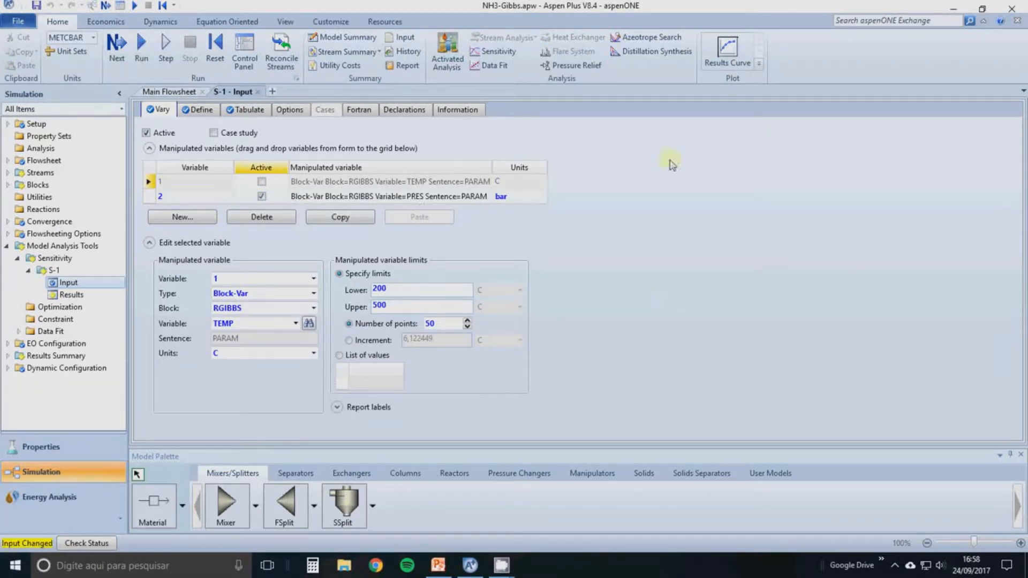
click(141, 51)
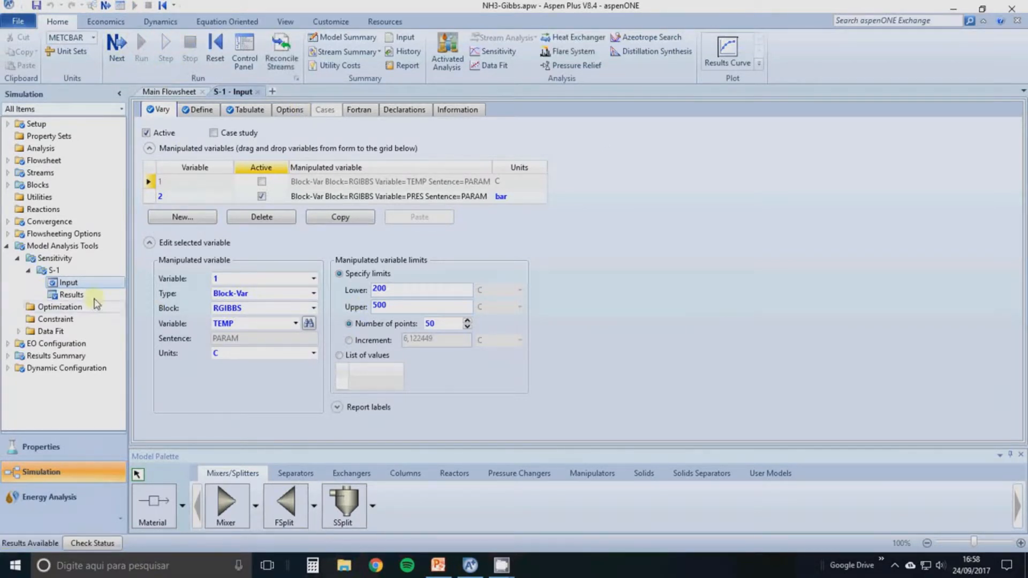
Plot PRODNH3 and PURENH3 against RGIBBS pressure from the S-1 sensitivity results
click(70, 295)
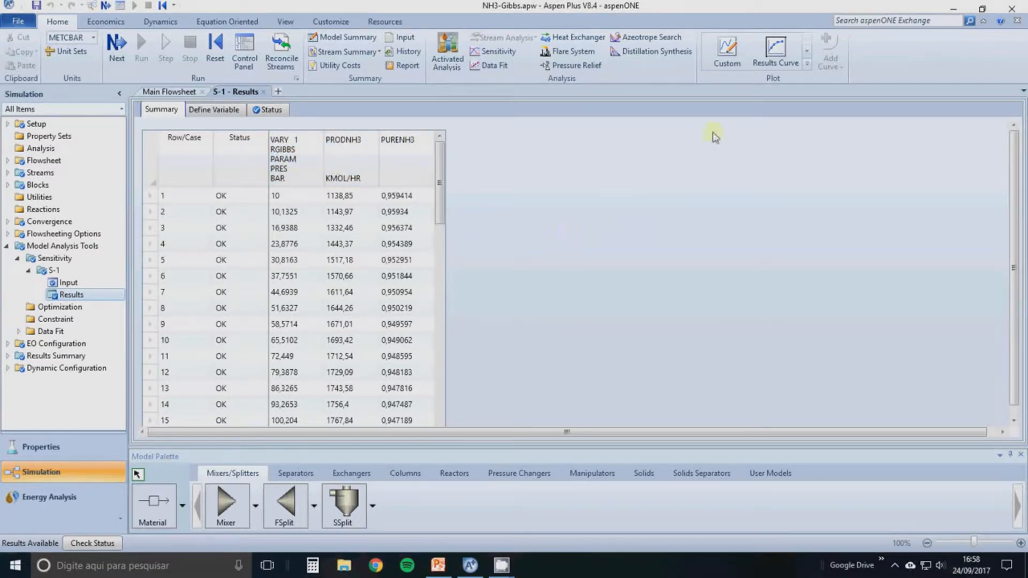
click(775, 54)
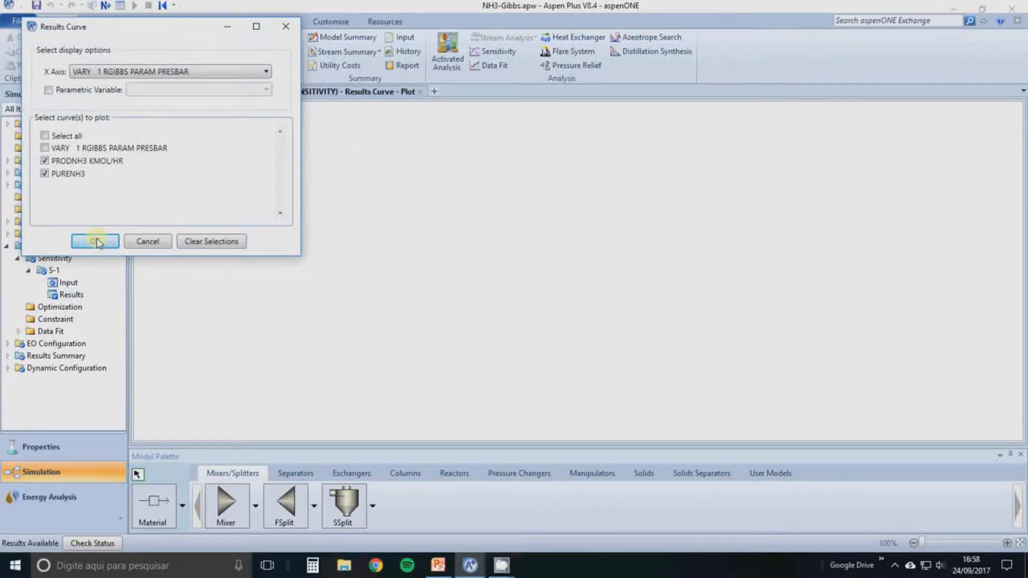
click(96, 242)
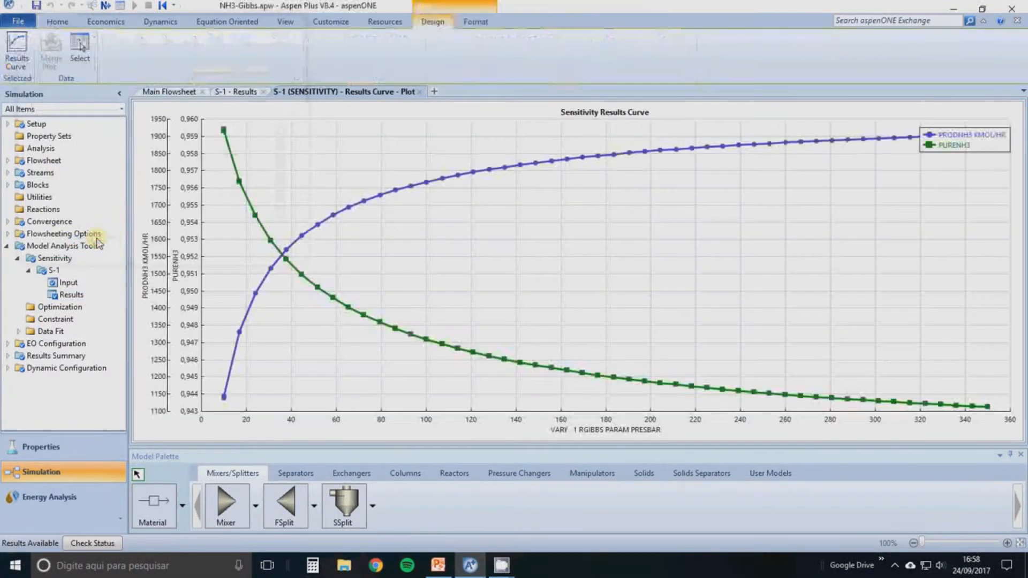
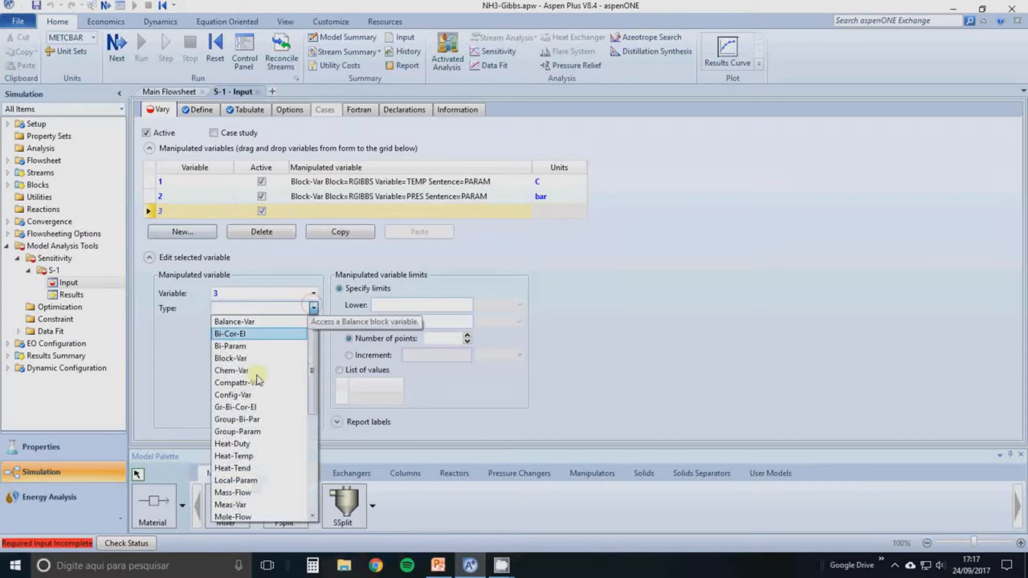
Define manipulated variable 3 as the Mole-Flow of HYDROGEN in stream ALIM
scroll(252, 491, down, 2)
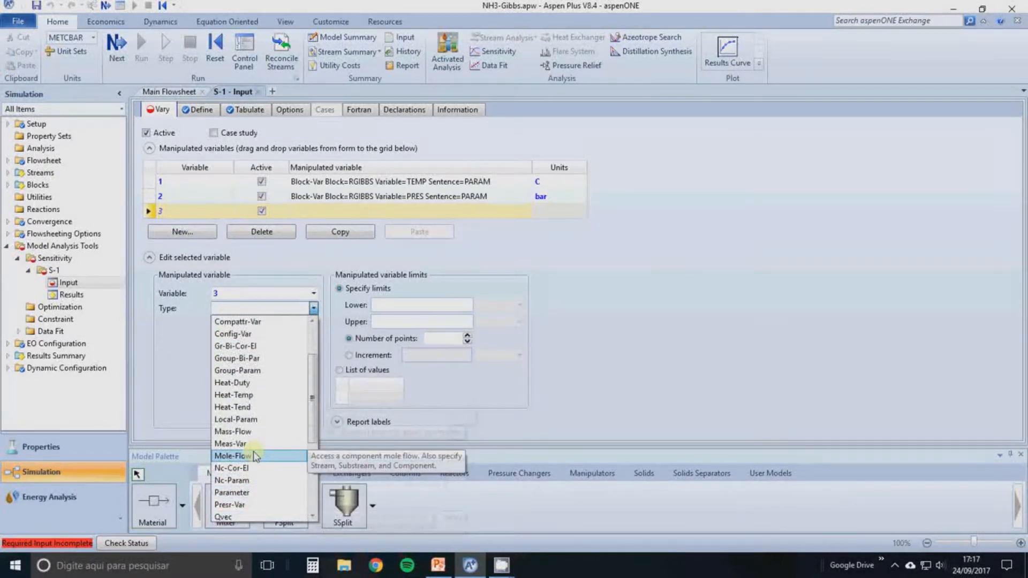
click(252, 455)
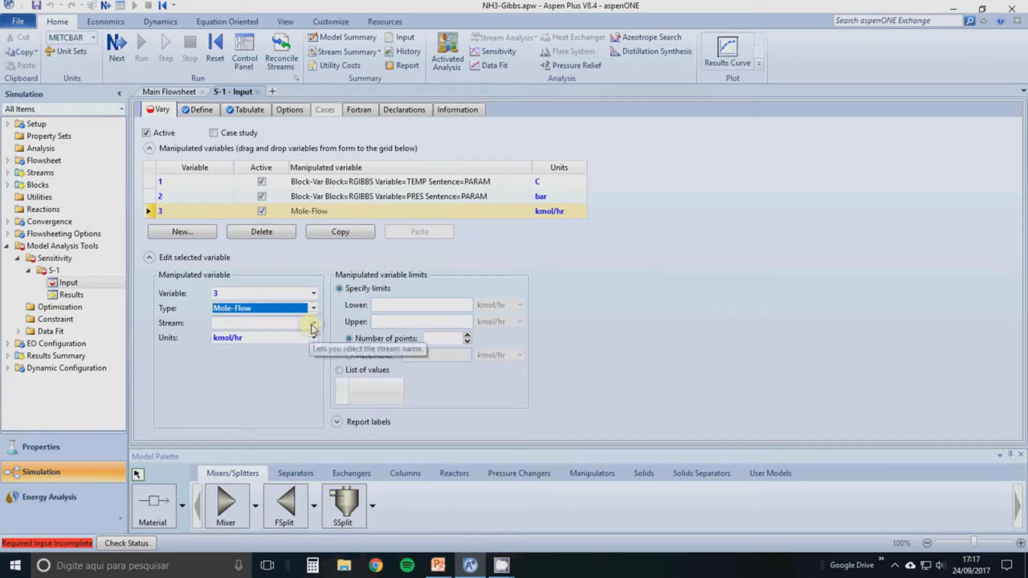
click(313, 323)
click(277, 337)
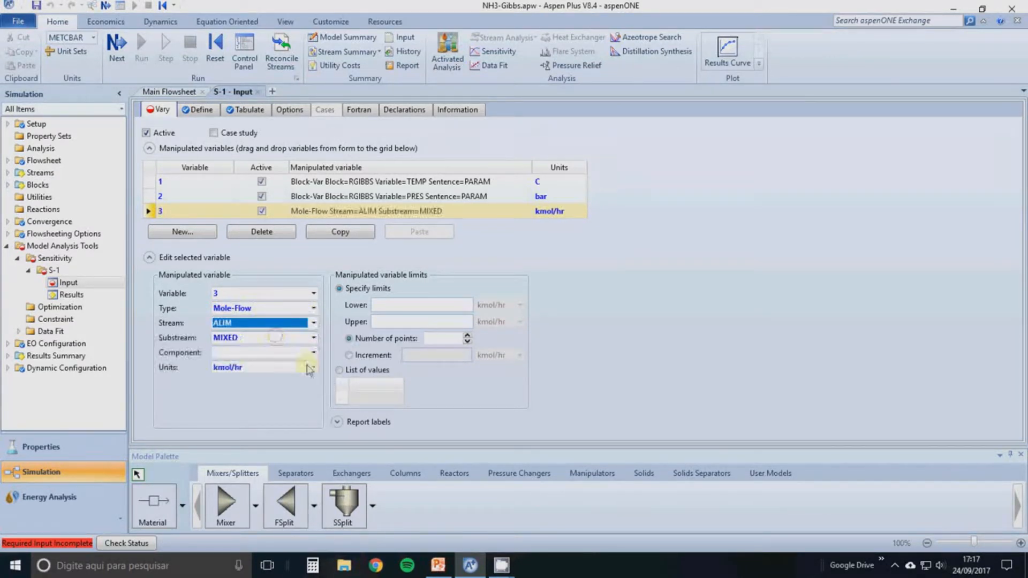
click(313, 353)
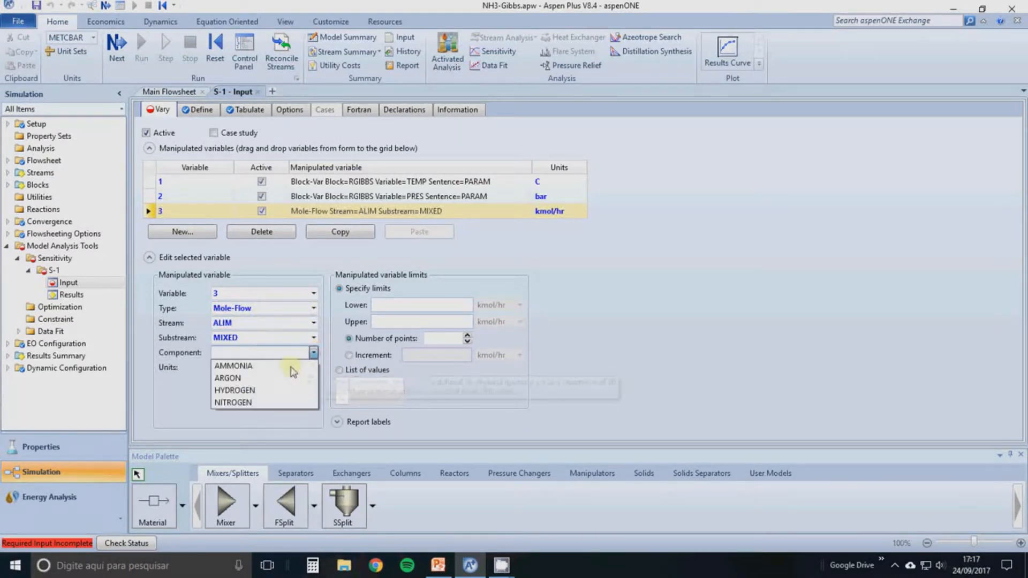
click(272, 392)
Set the hydrogen flow limits of variable 3 to 0 and 10000 kmol/hr with an increment of 100
click(439, 304)
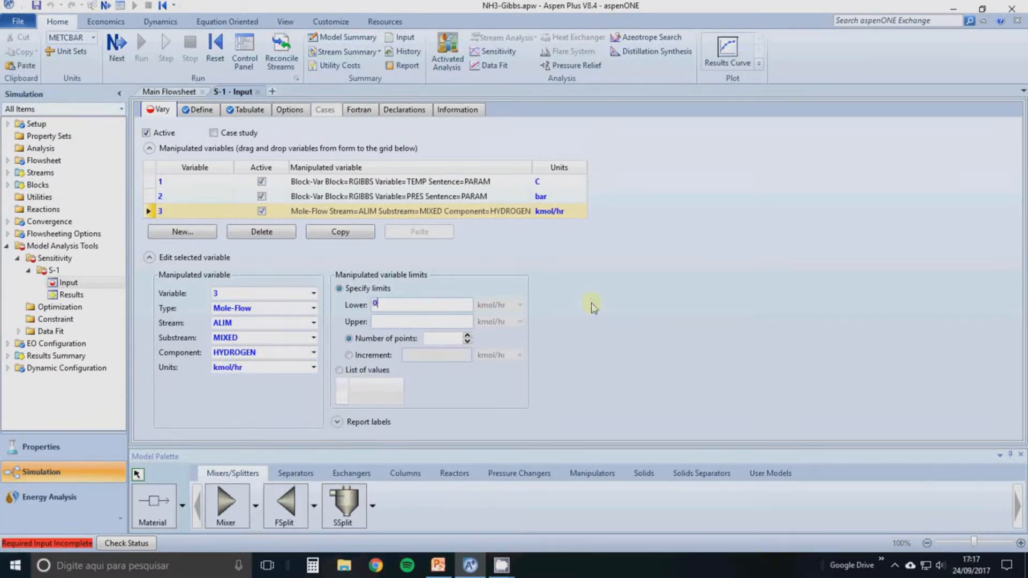
text(10000)
click(592, 332)
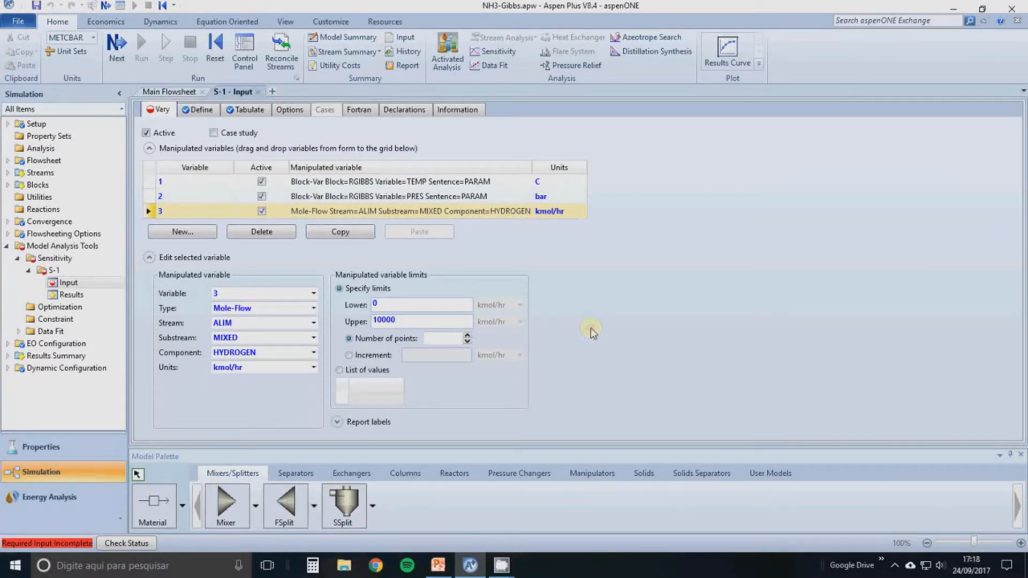
click(349, 355)
click(410, 356)
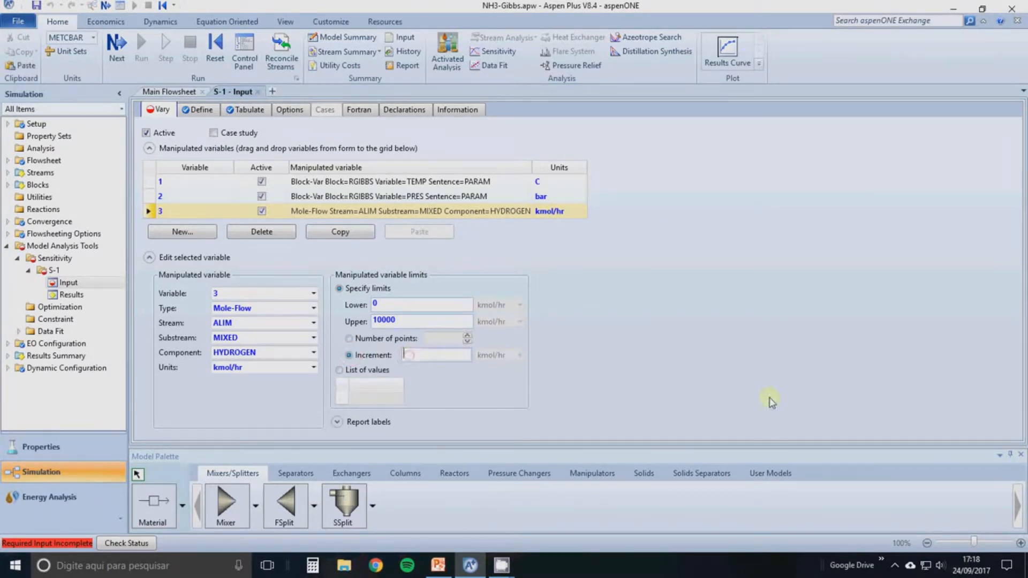
text(100)
click(771, 403)
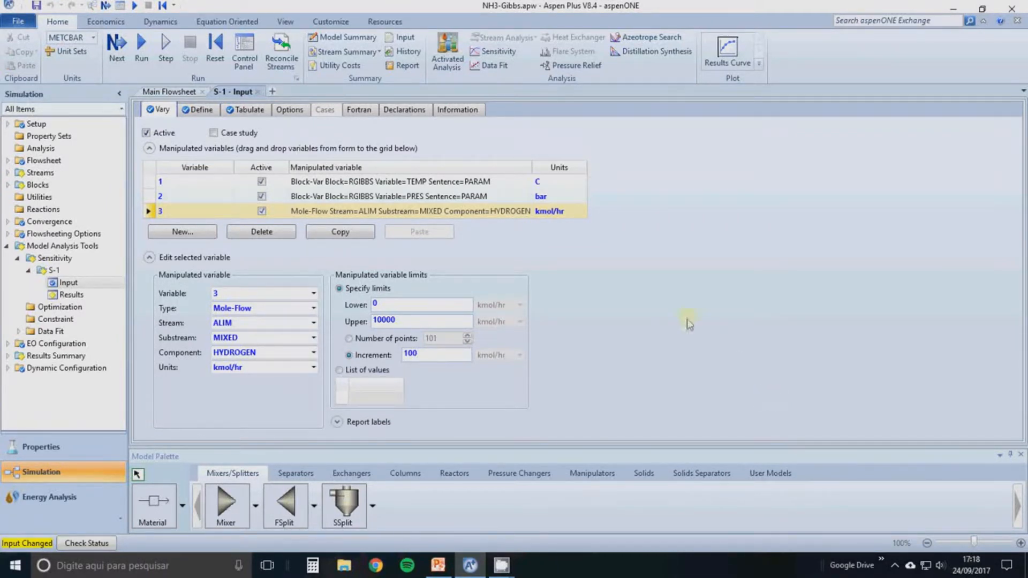
Deactivate the RGIBBS temperature and pressure manipulated variables, leaving only the hydrogen mole flow active
click(262, 182)
click(261, 197)
click(261, 197)
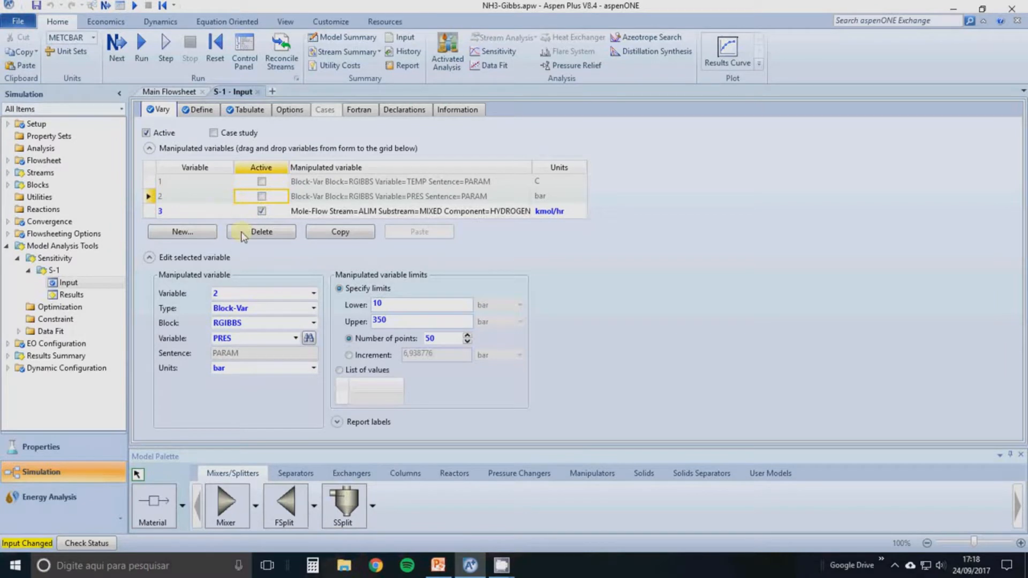
click(744, 317)
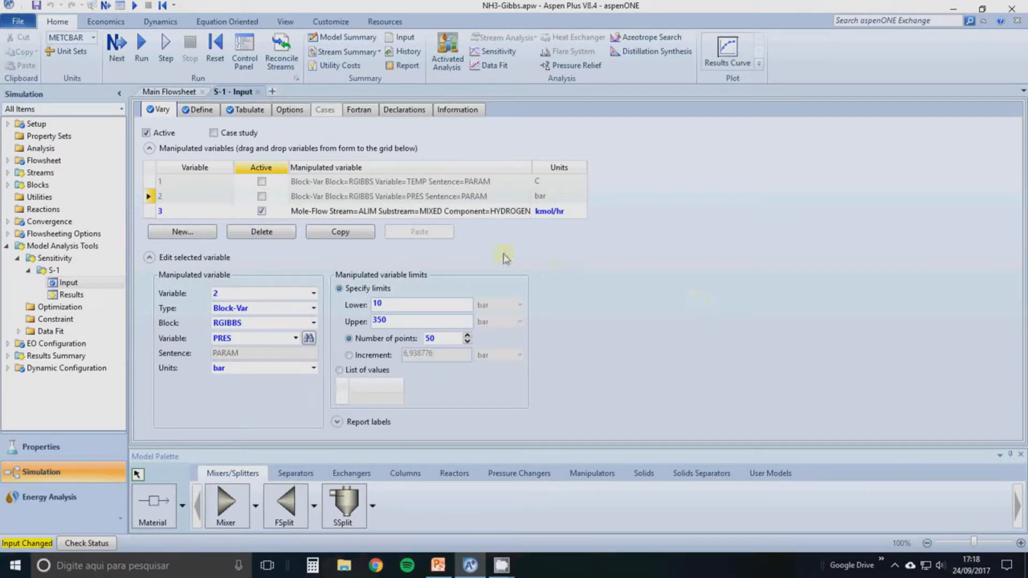
Create a new measured variable named YH2 in the S-1 sensitivity definitions
click(199, 110)
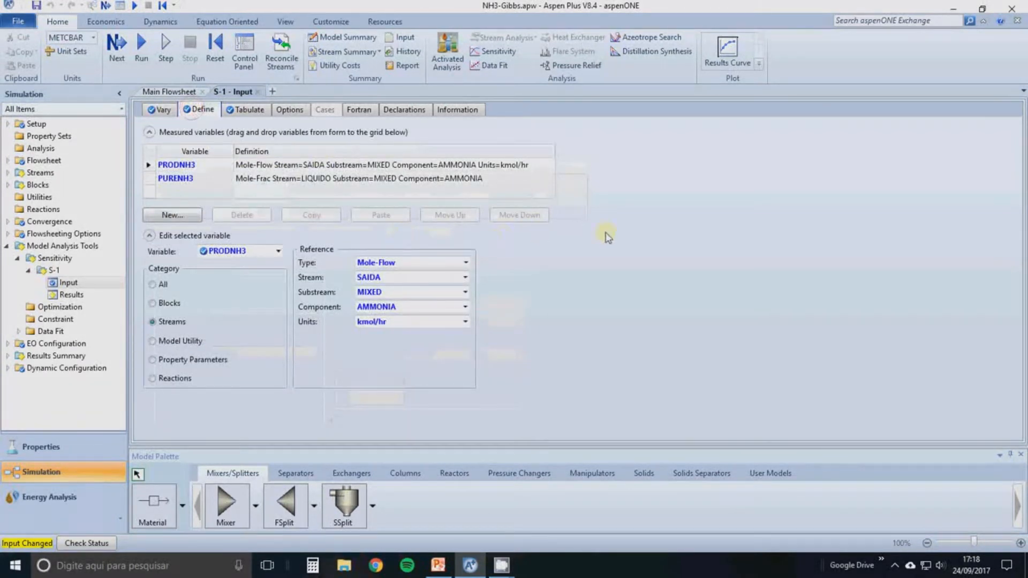
click(168, 216)
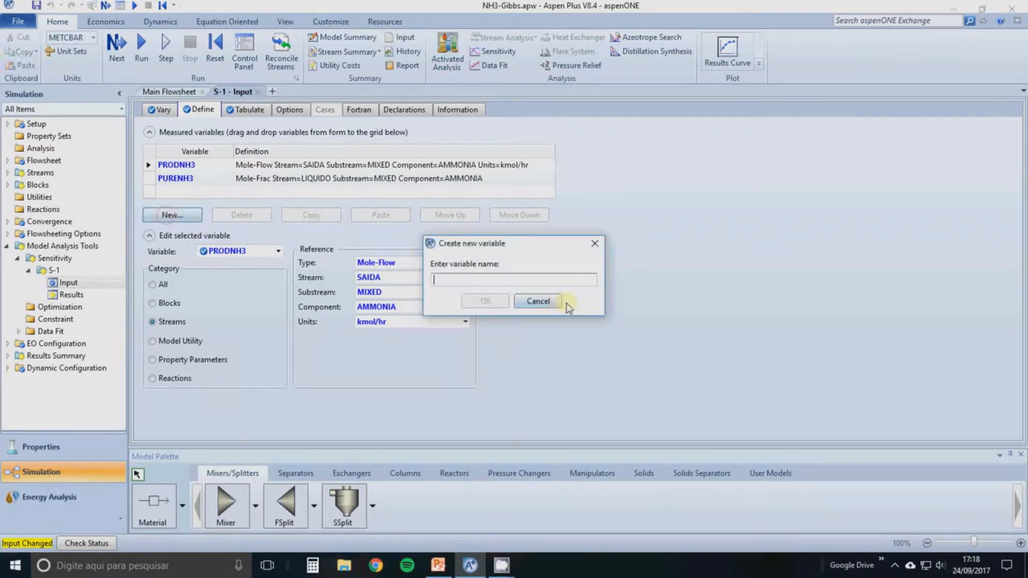
text(YH2)
click(485, 301)
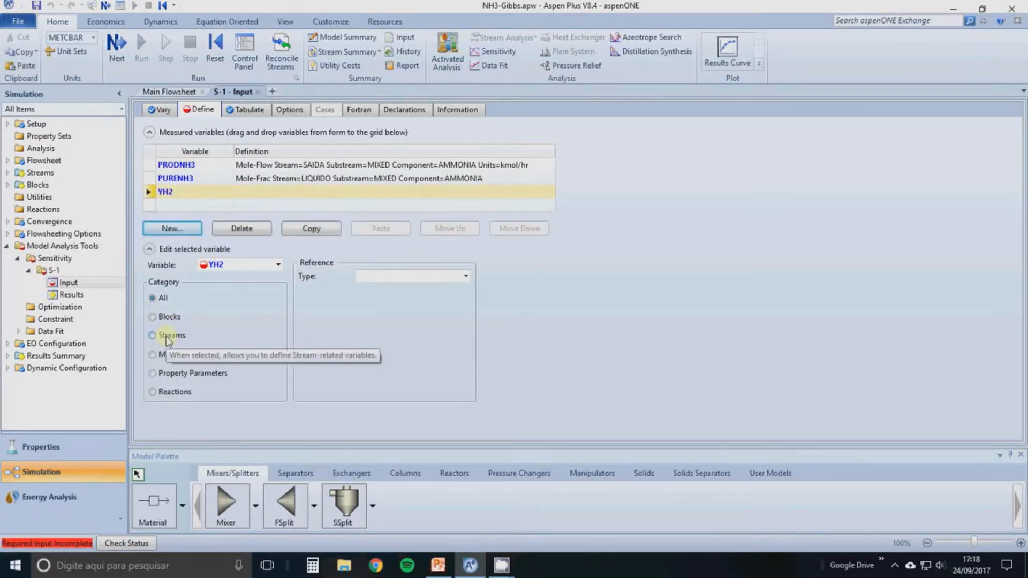
Define YH2 as a Streams variable of type Mole-Frac for HYDROGEN in stream ALIM
click(167, 338)
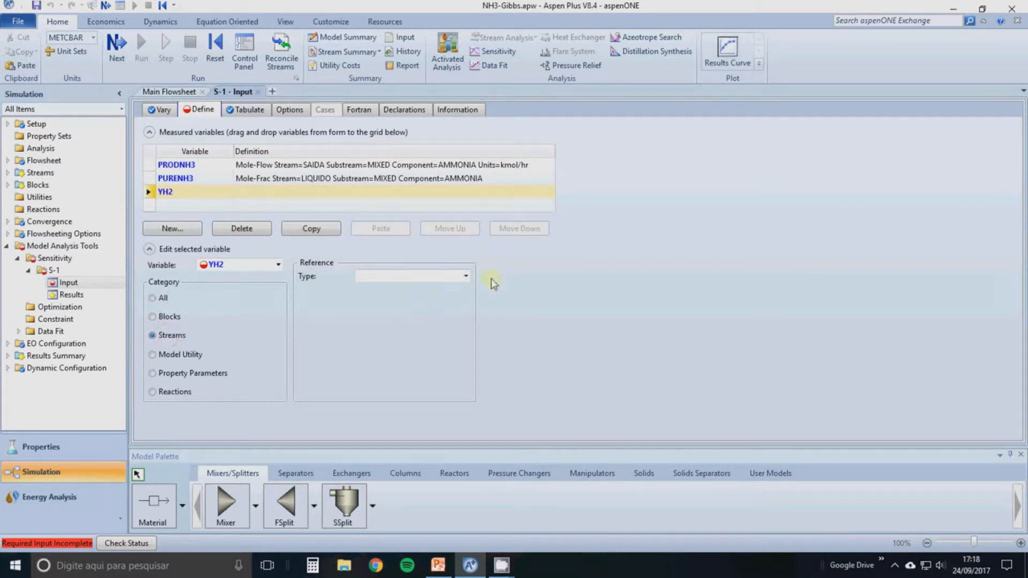
click(466, 279)
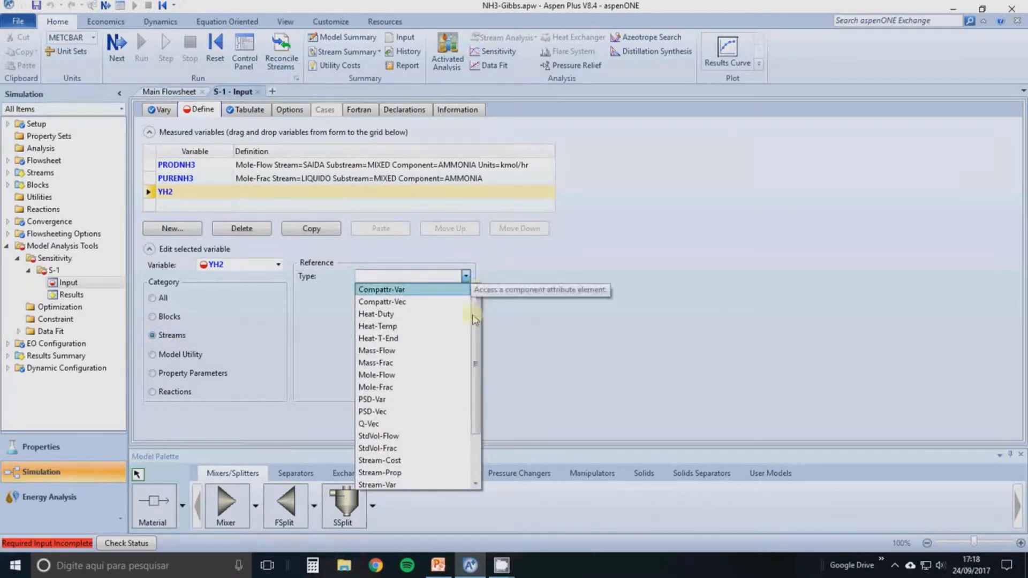
click(414, 386)
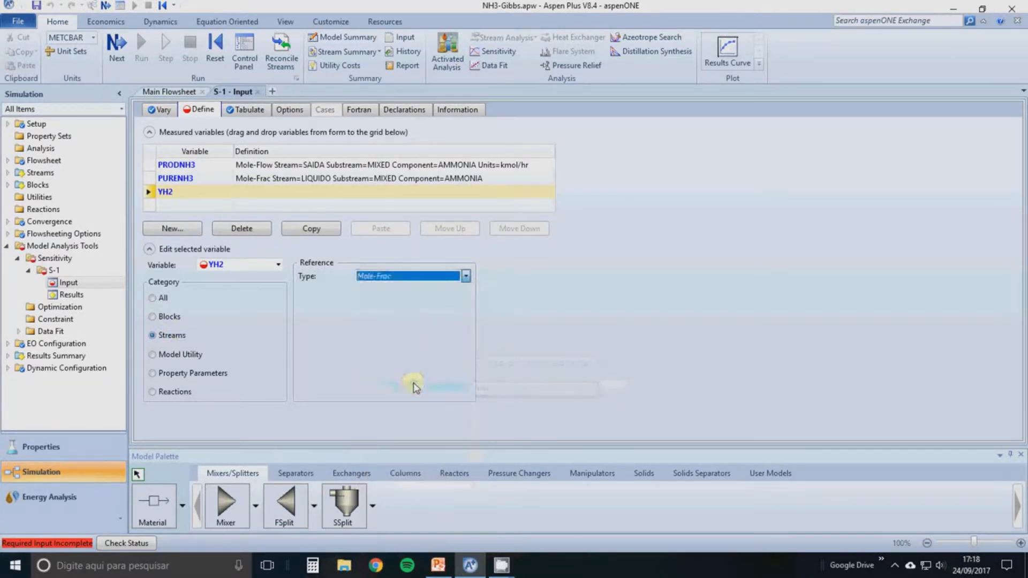
click(465, 291)
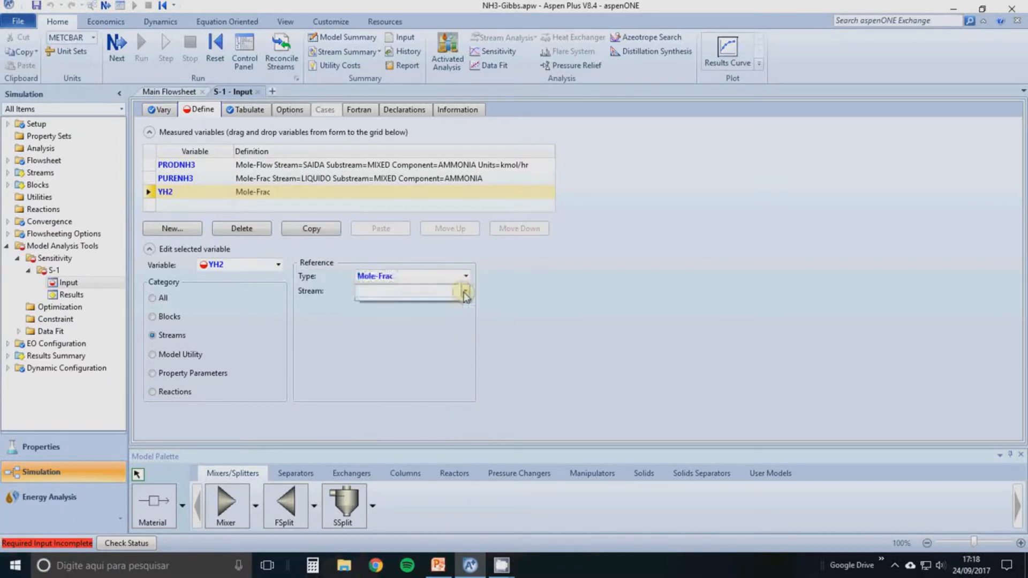
click(428, 304)
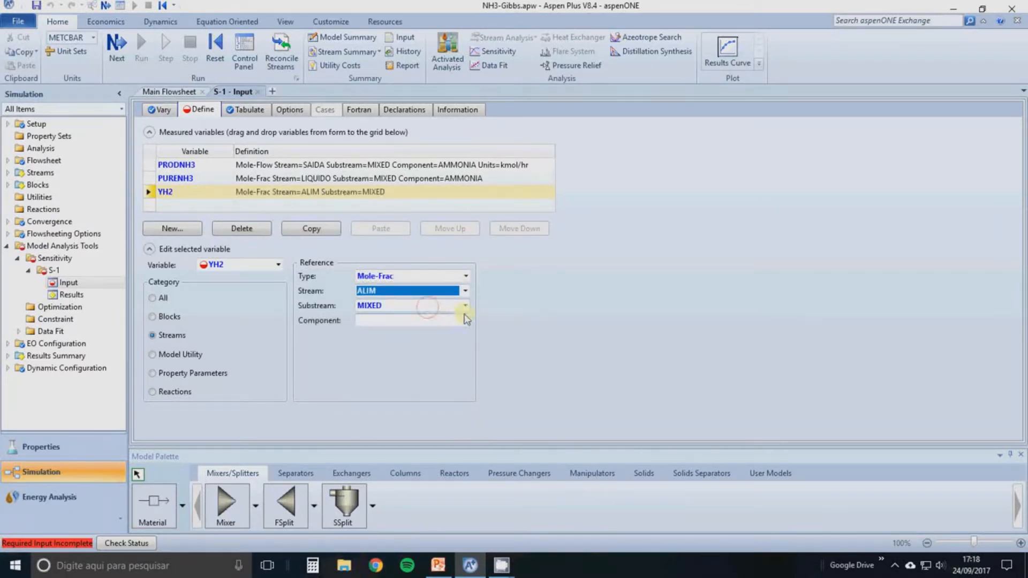
click(465, 321)
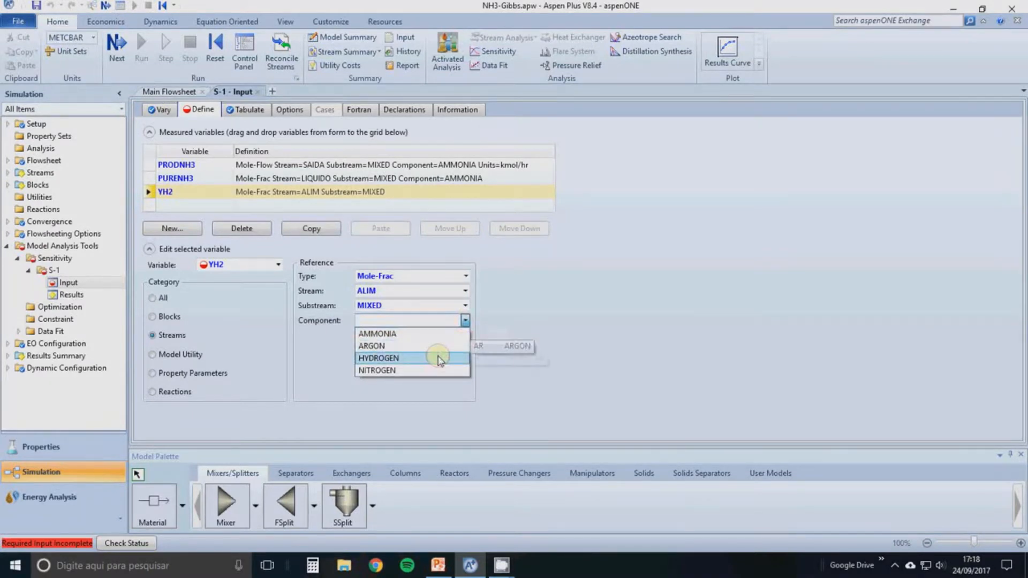
click(436, 360)
click(604, 358)
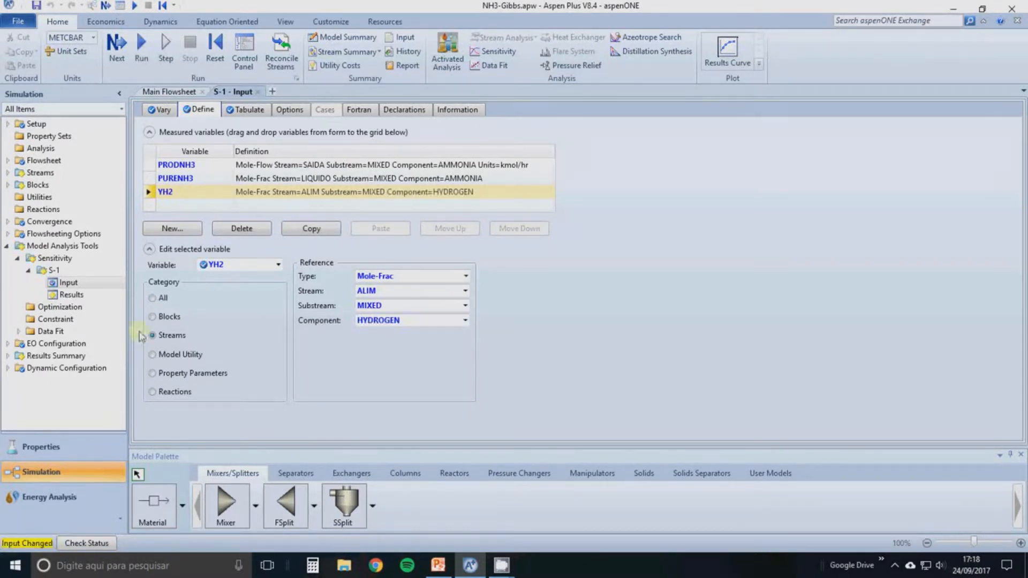
Create another measured variable named YN2
click(169, 232)
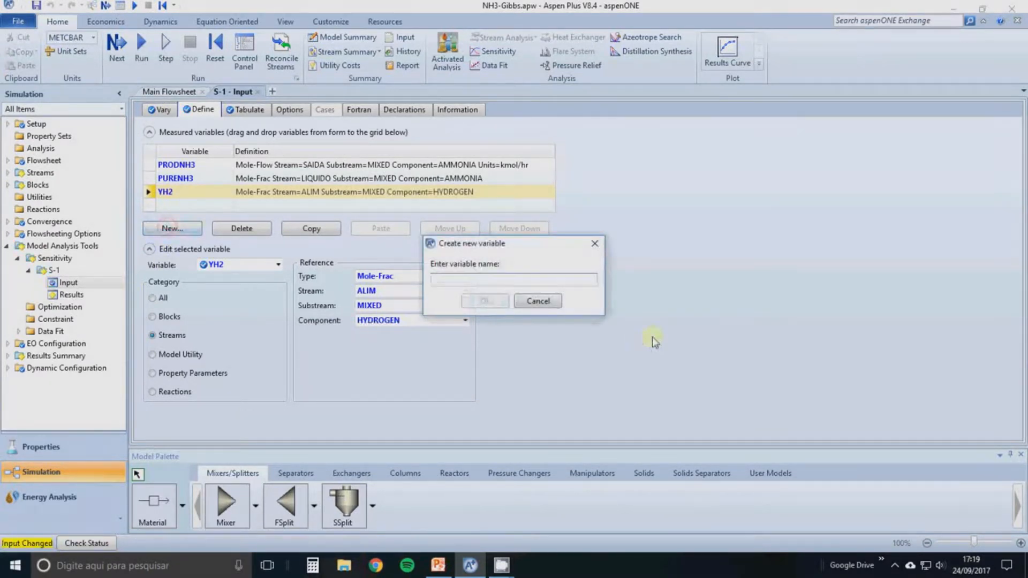
text(N)
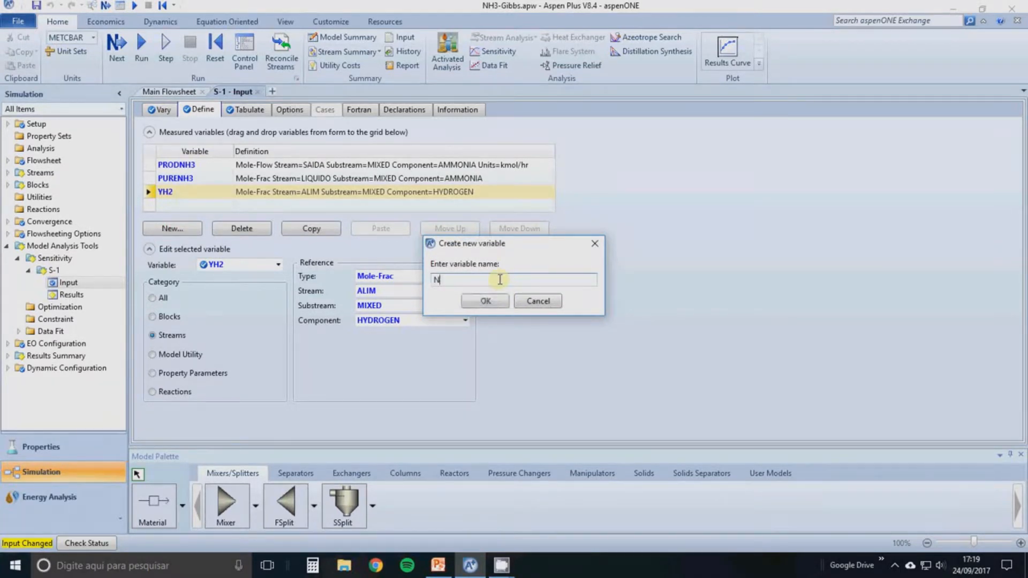
key(BackSpace)
text(YN2)
key(Return)
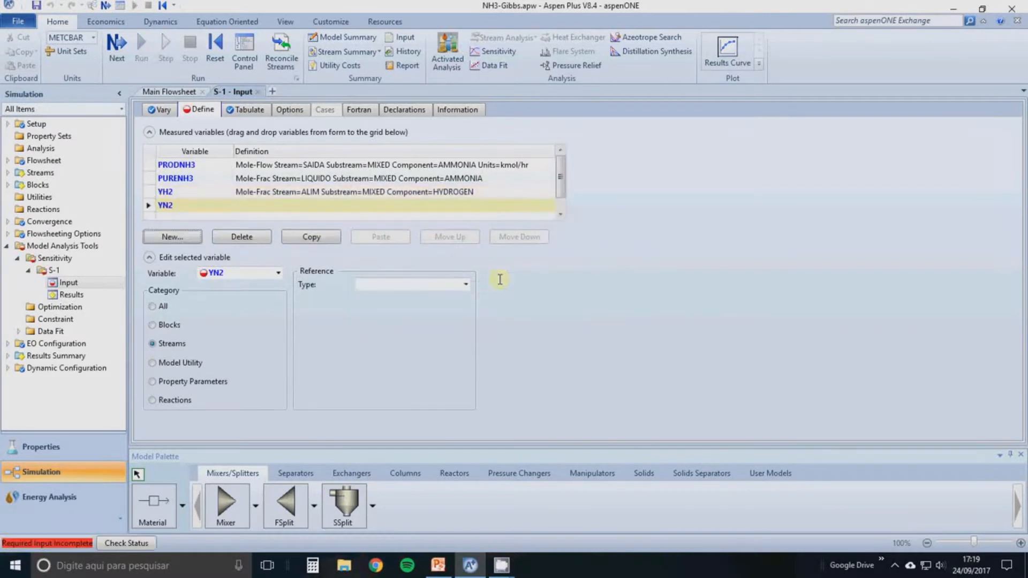
Define YN2 as a Streams variable of type Mole-Frac for NITROGEN in stream ALIM
click(169, 349)
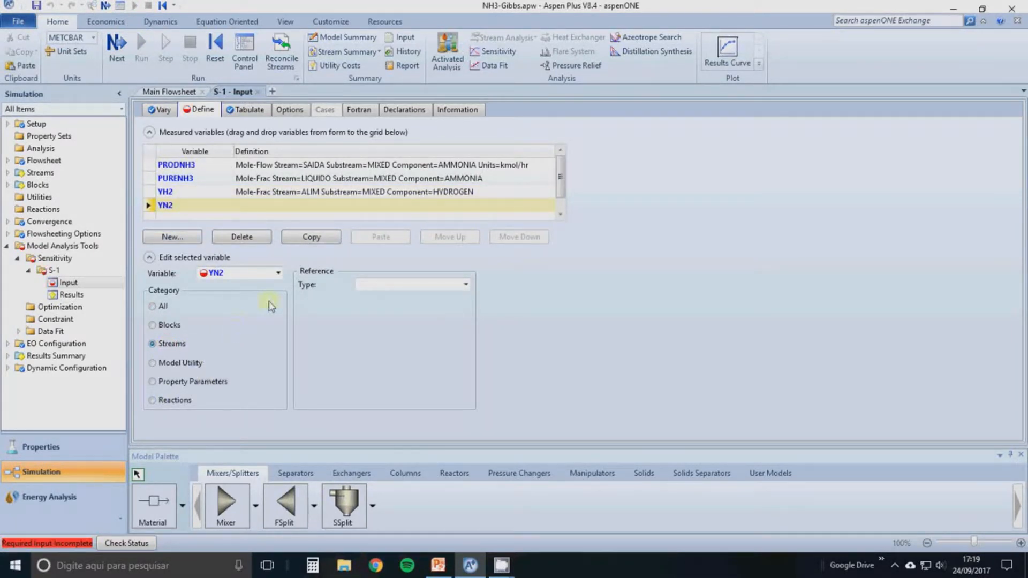
click(466, 285)
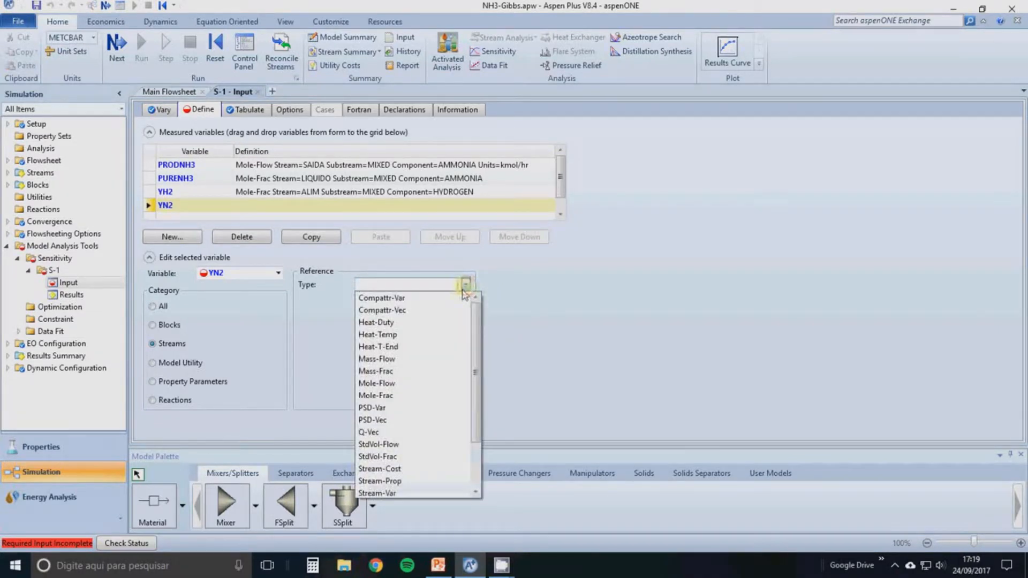
click(423, 396)
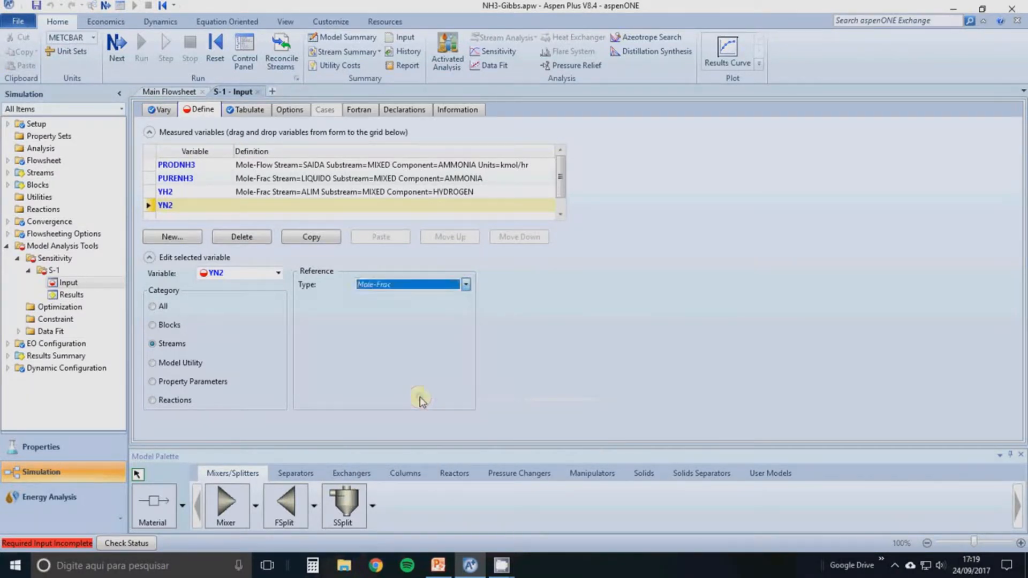
click(464, 300)
click(431, 316)
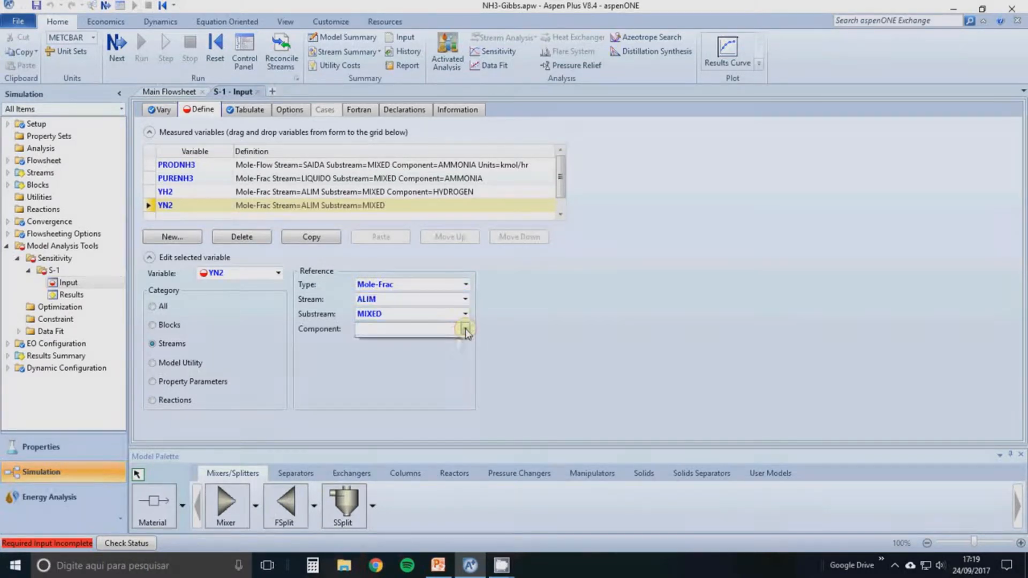
click(466, 328)
click(432, 378)
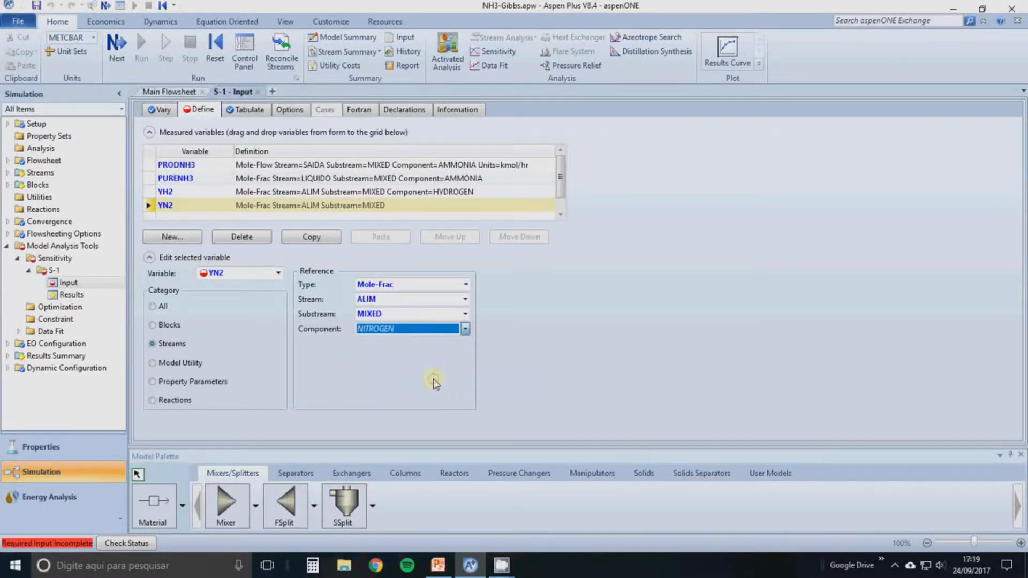
click(571, 375)
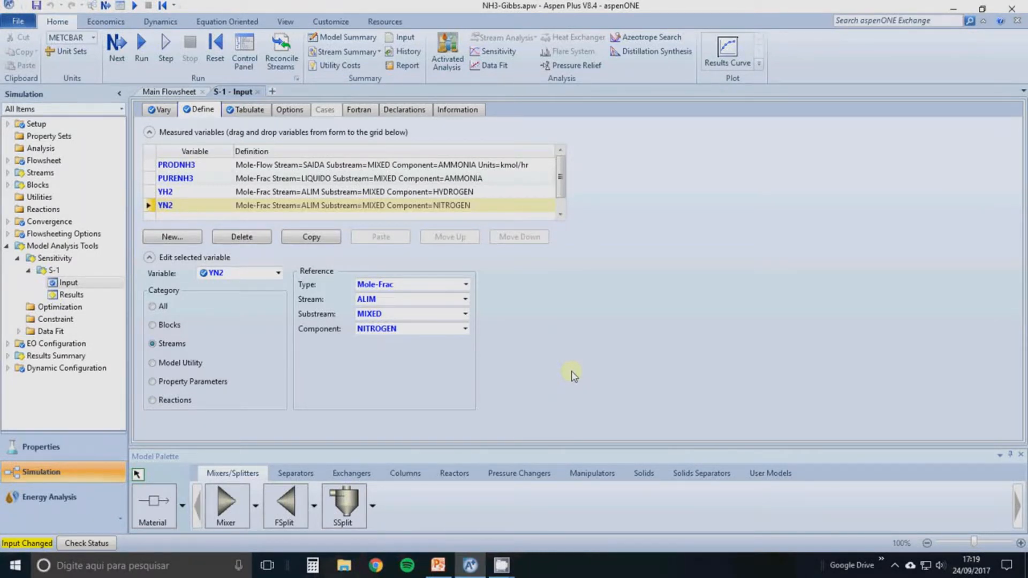
Create a new measured variable named ALIMH2 in the S-1 sensitivity definitions
click(164, 241)
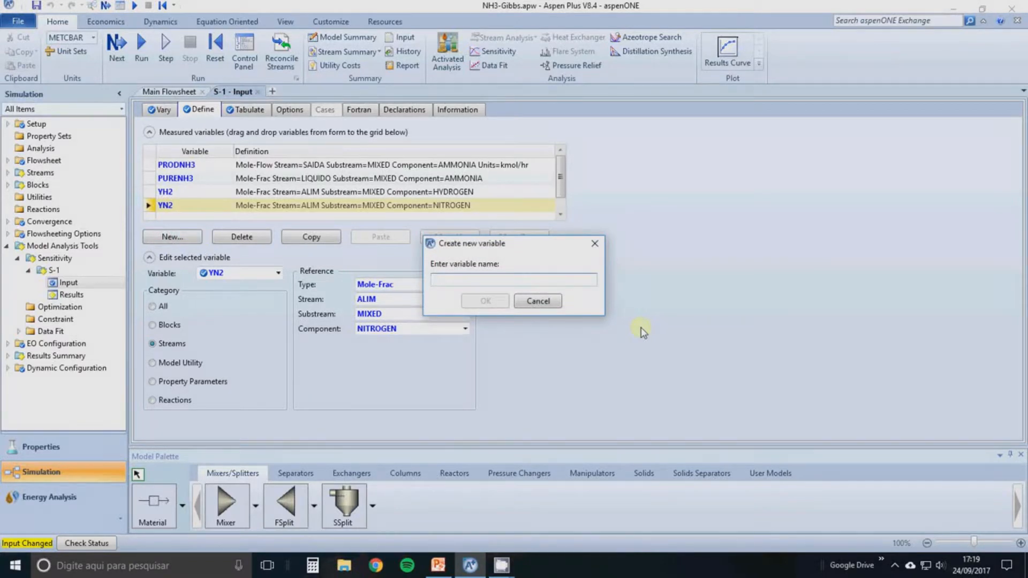
text(ALIMH2)
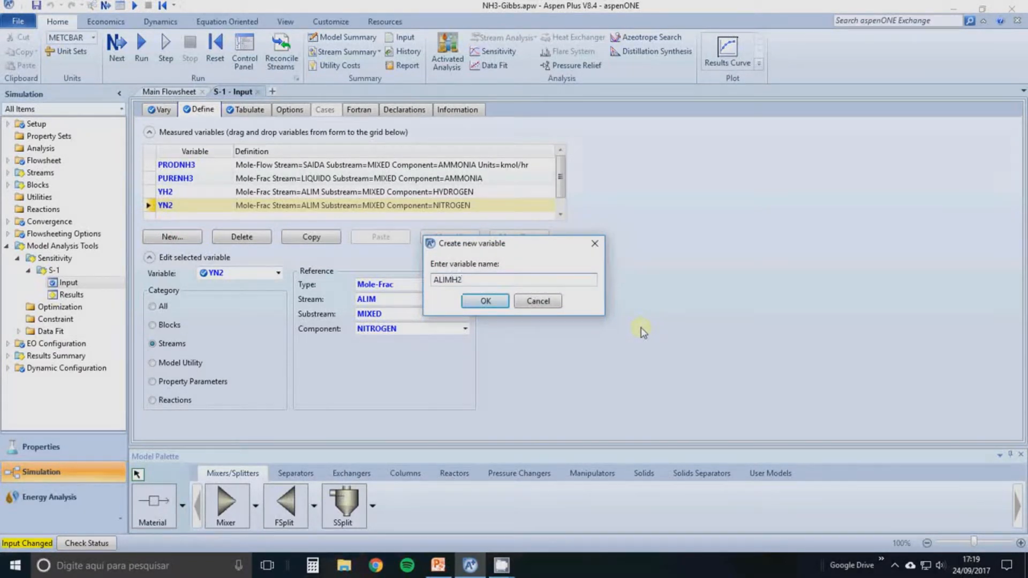
key(Return)
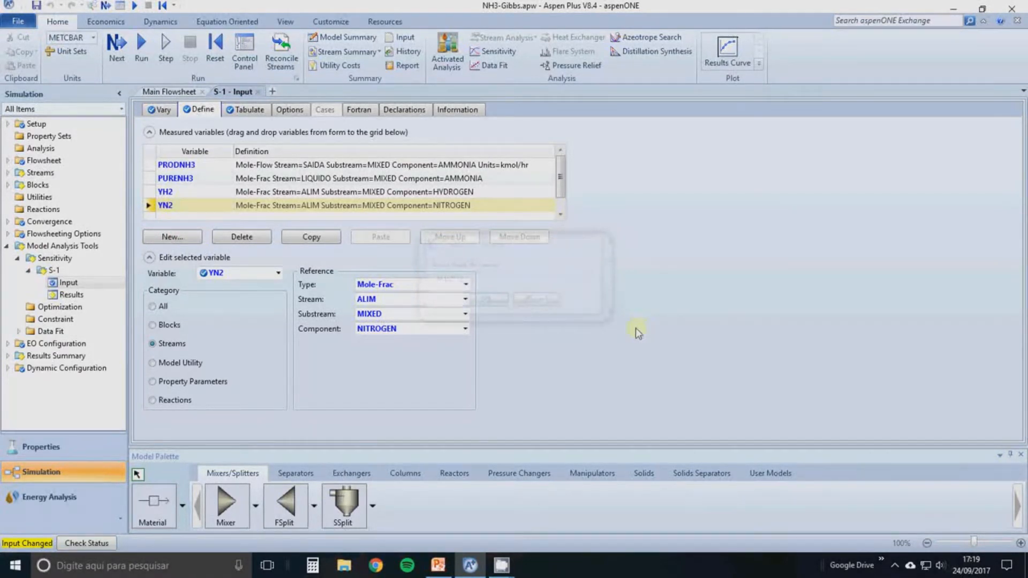
Define ALIMH2 as a Streams variable of type Mole-Flow for HYDROGEN in stream ALIM
click(170, 344)
click(466, 285)
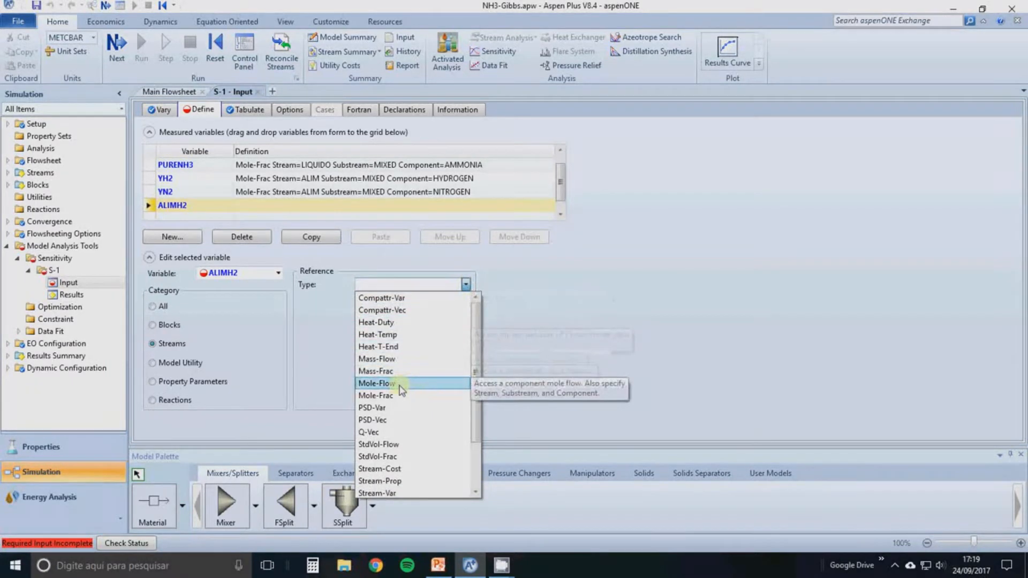
click(400, 384)
click(465, 300)
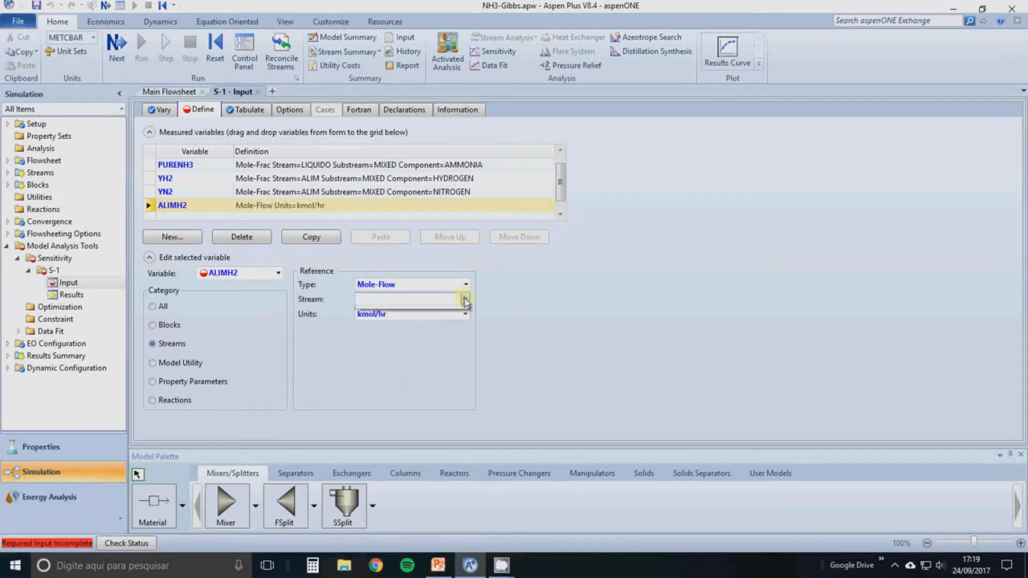
click(423, 310)
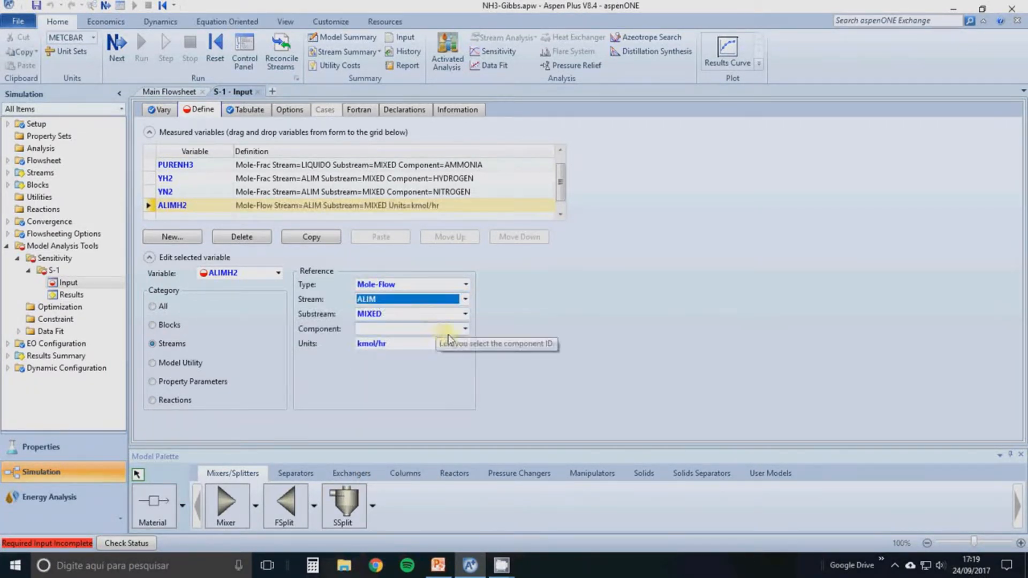
click(464, 328)
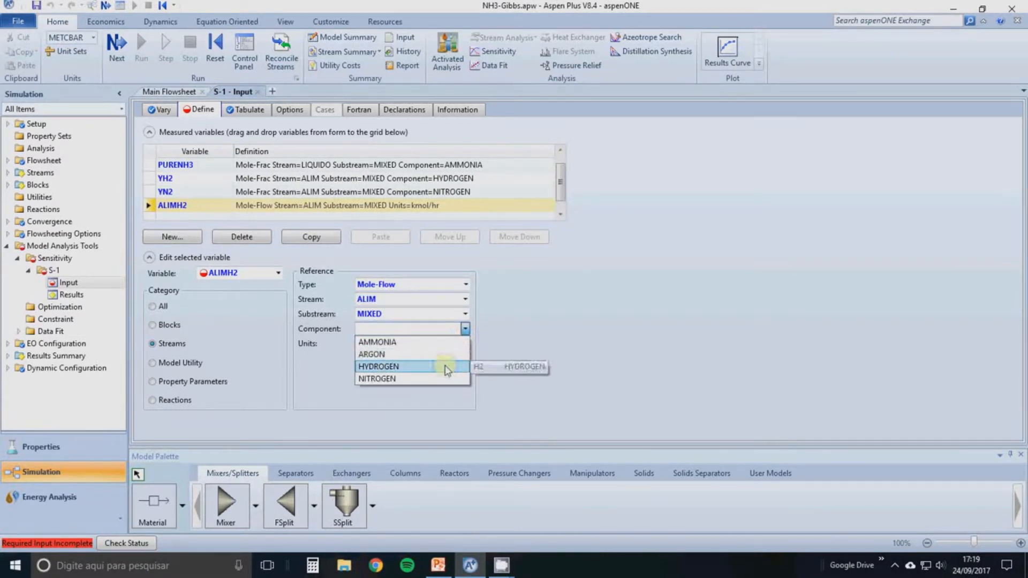
click(444, 367)
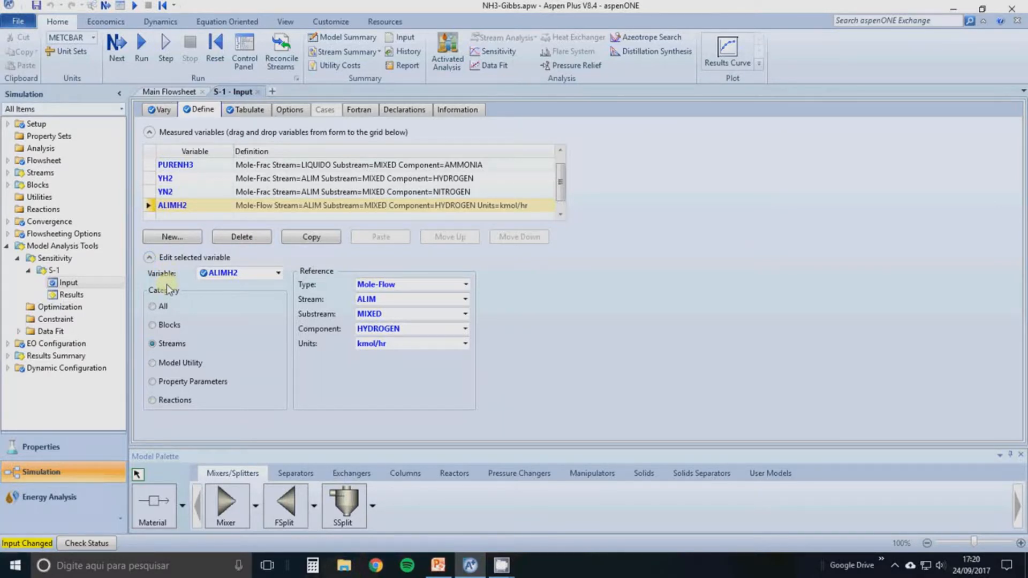
Create another measured variable named SAIDAH2
click(170, 237)
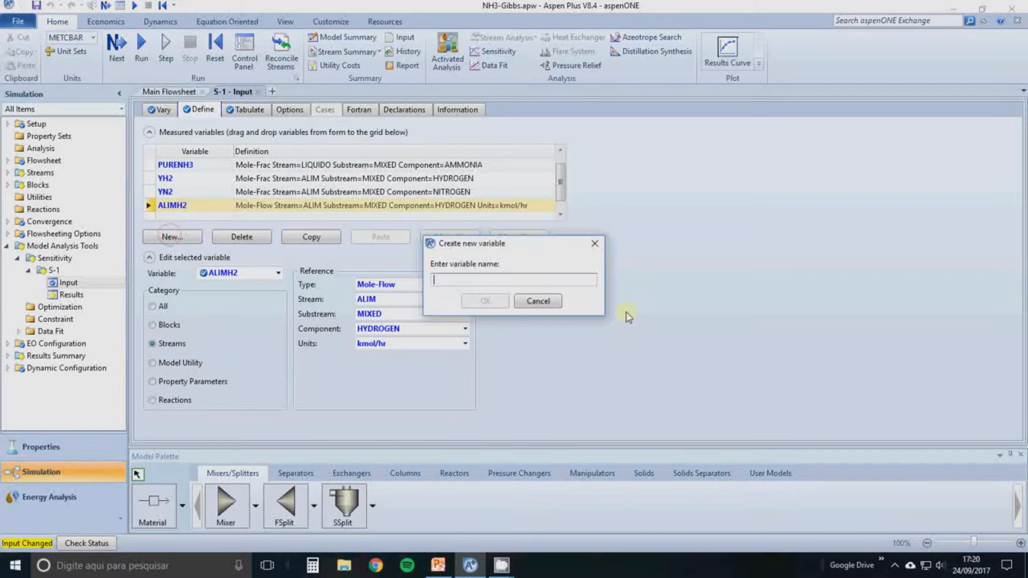
text(SAIDAH2)
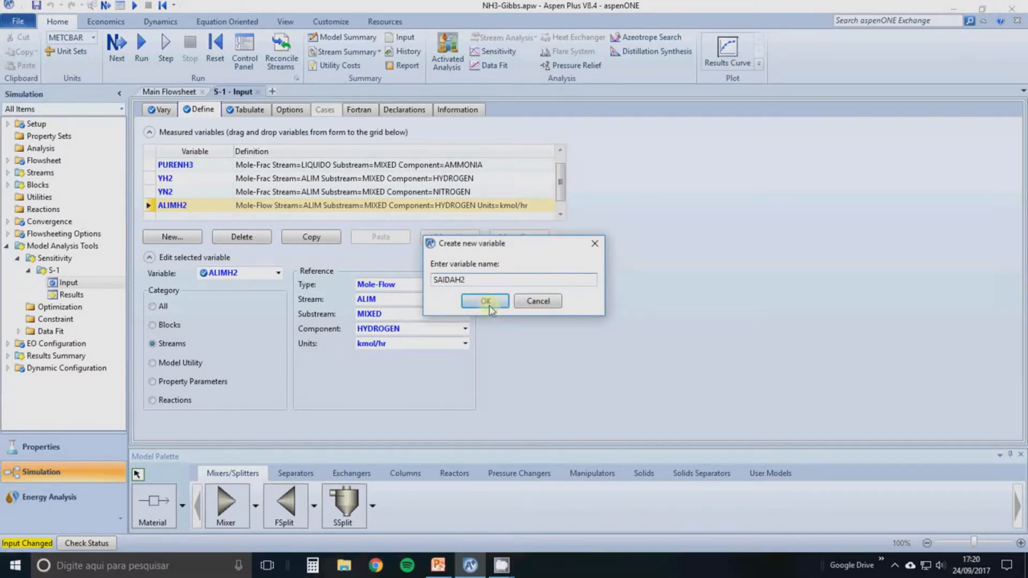
click(488, 302)
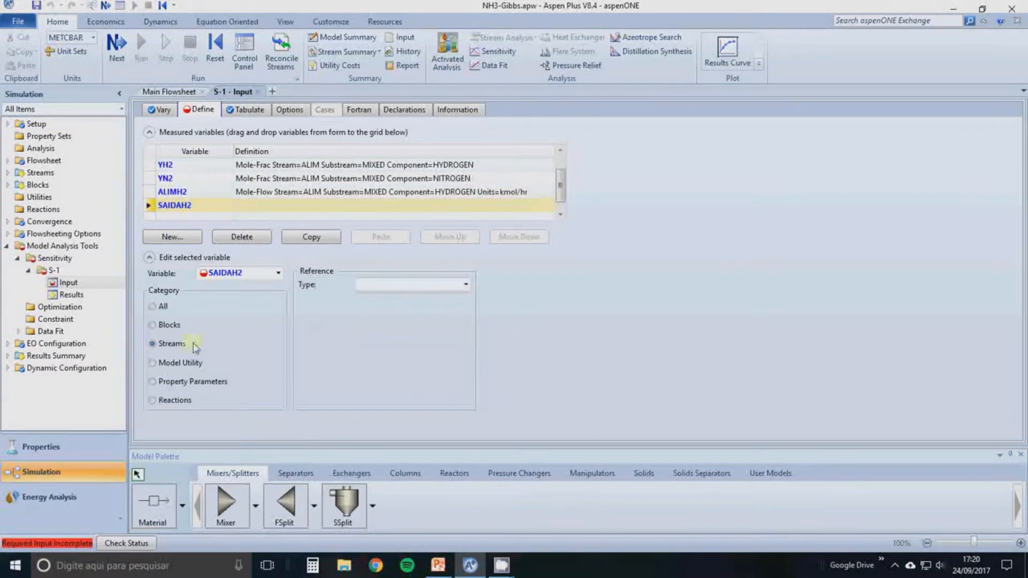
Define SAIDAH2 as a Streams variable of type Mole-Flow for HYDROGEN in stream SAIDA
click(172, 343)
click(468, 287)
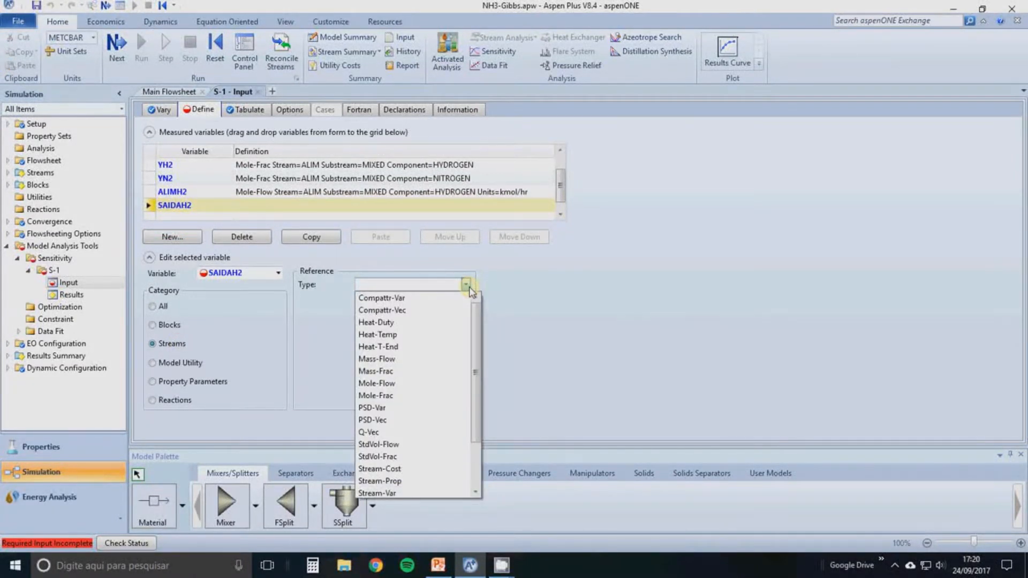
click(438, 385)
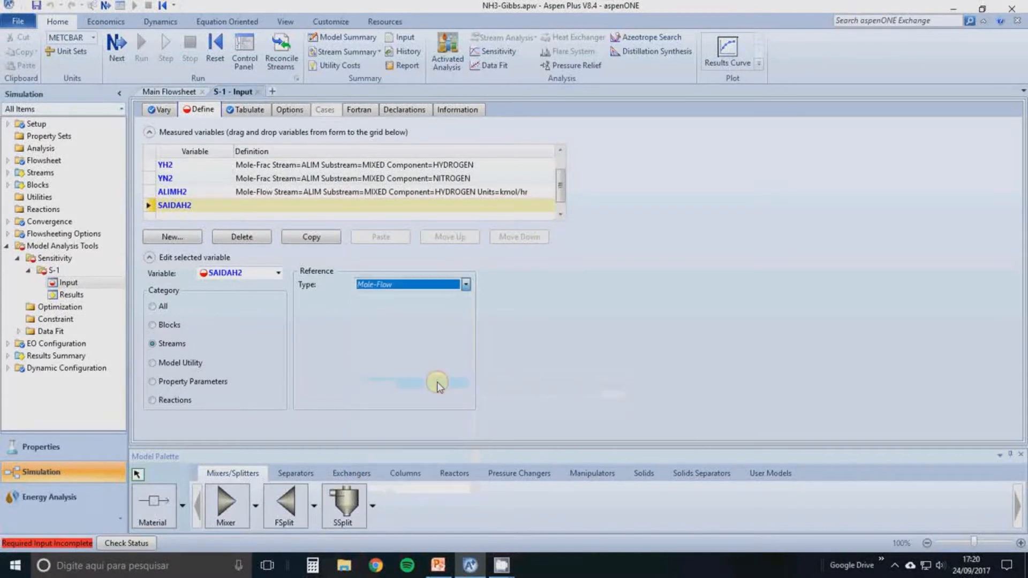
click(466, 300)
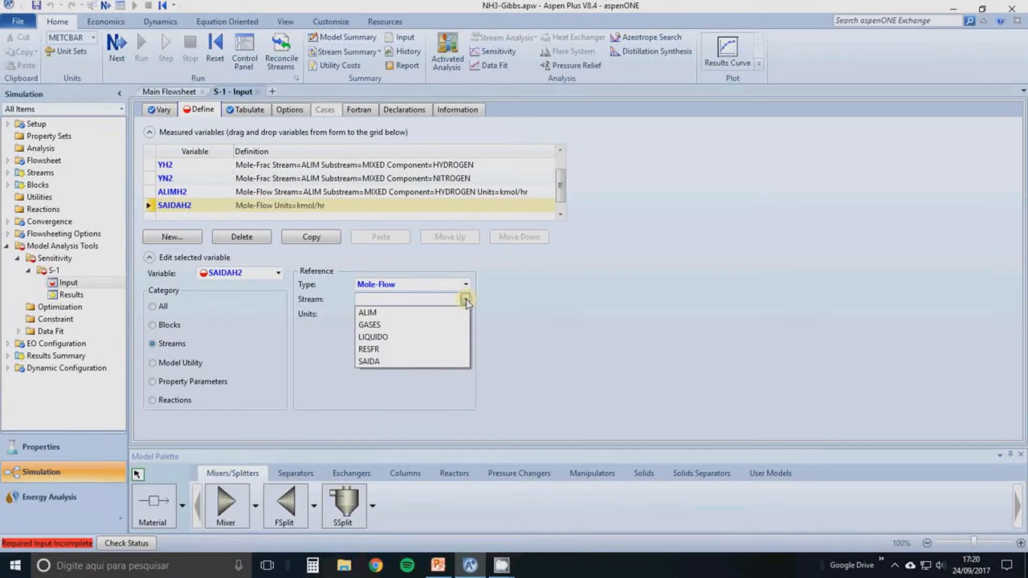
click(437, 362)
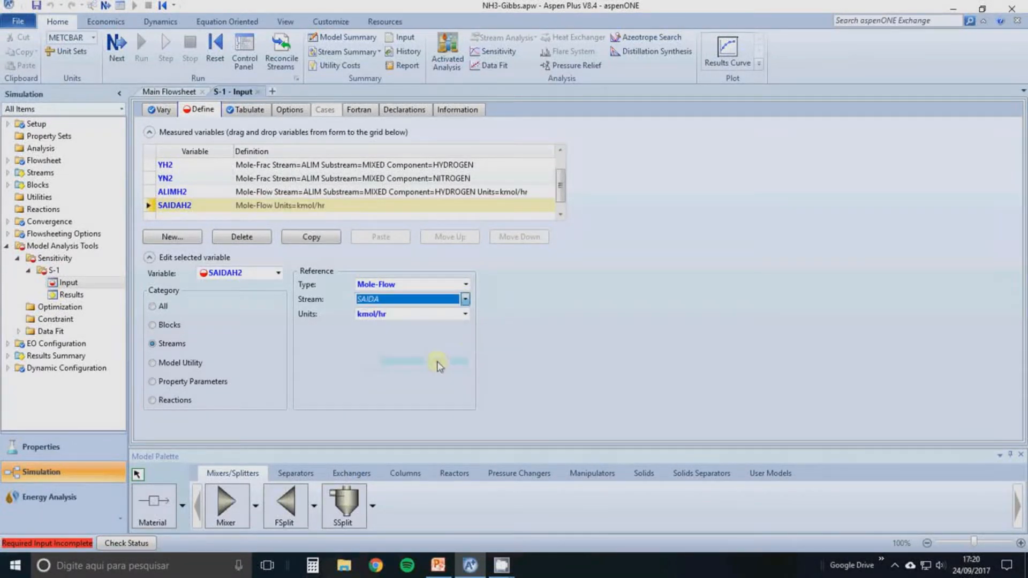
click(464, 329)
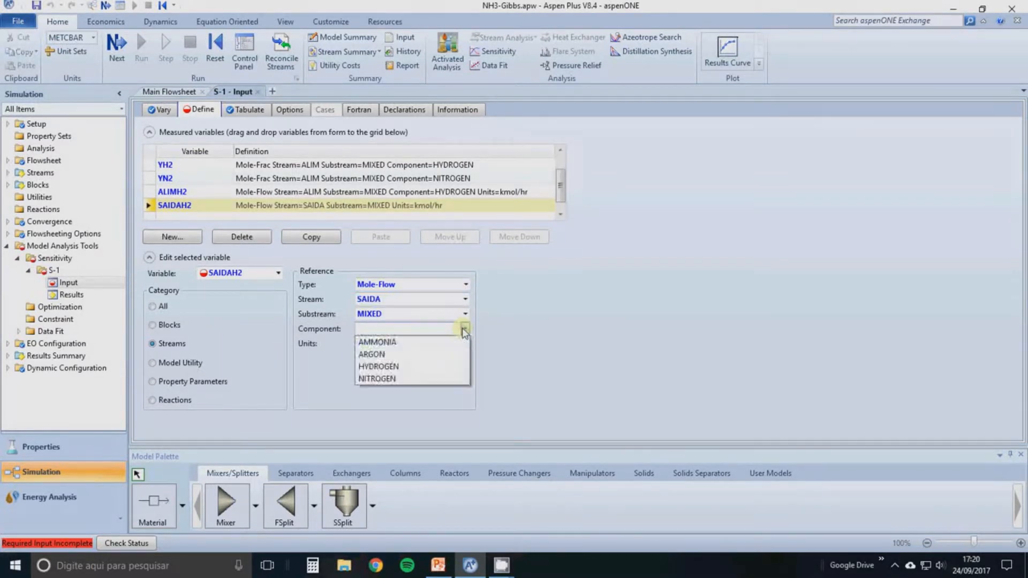
click(439, 366)
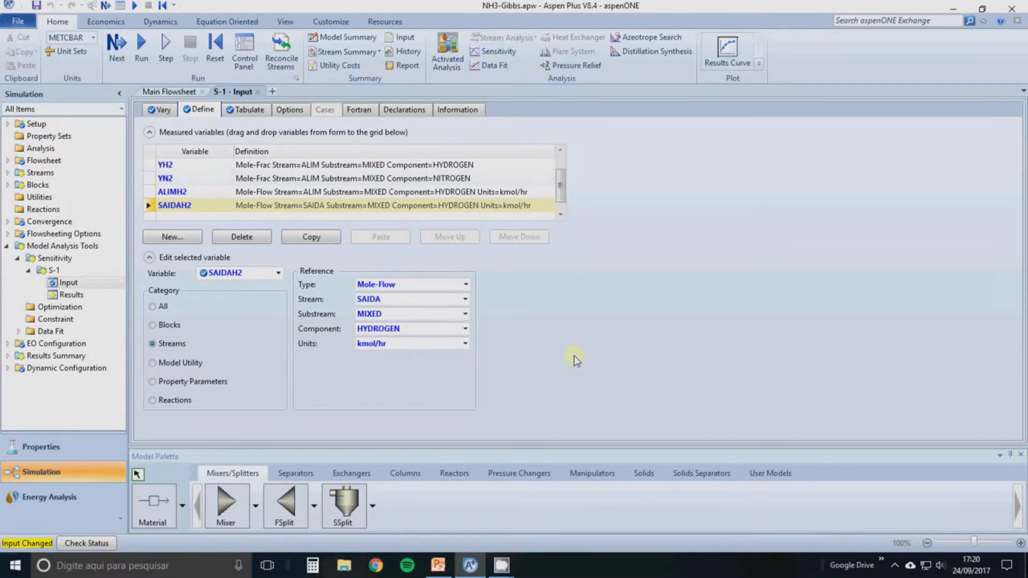
Enter the Fortran statement convh2=(alimh2-saidah2)/alimh2 in the S-1 sensitivity to calculate the hydrogen conversion
click(244, 110)
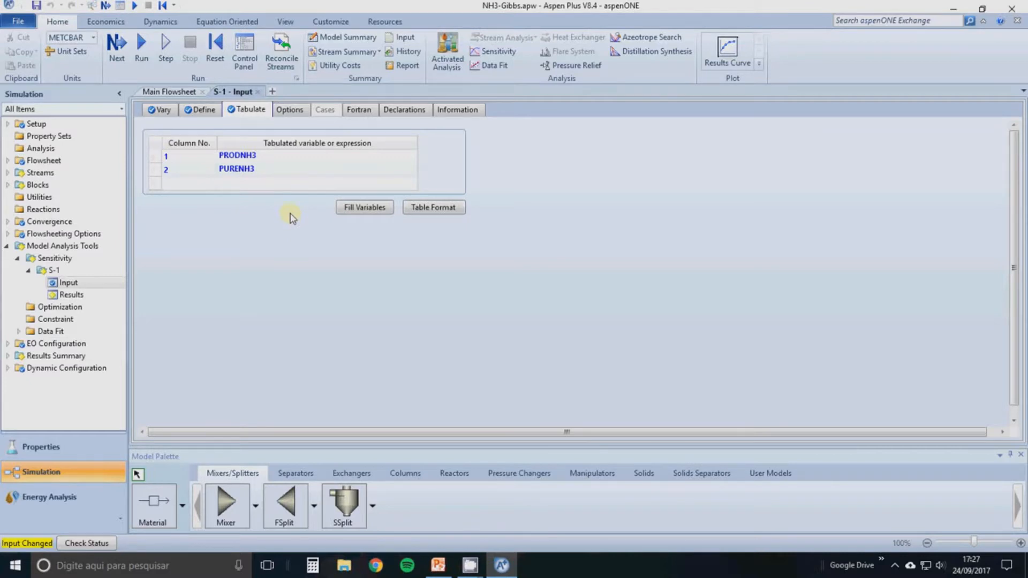
click(358, 111)
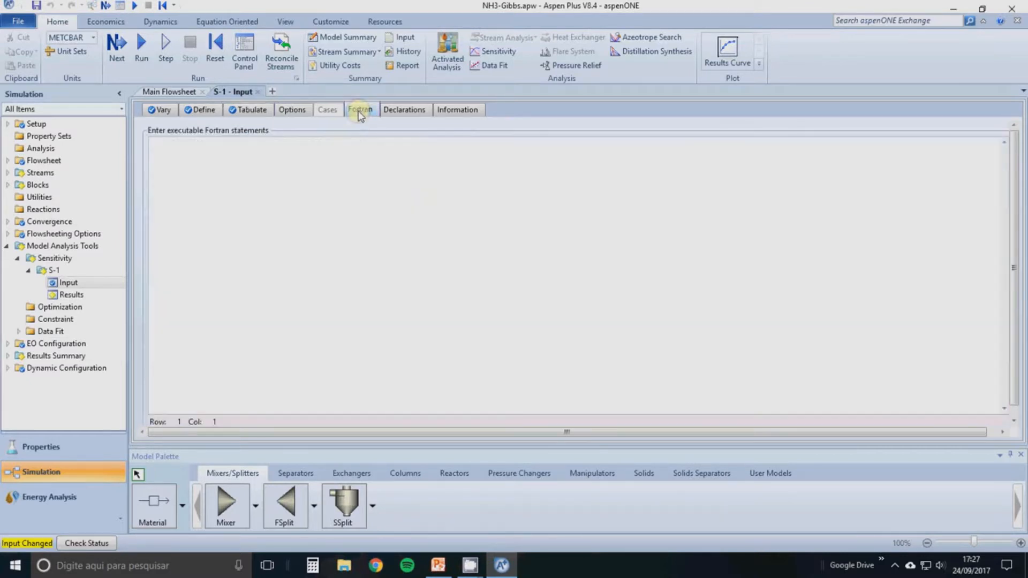
click(447, 145)
text(convh2=)
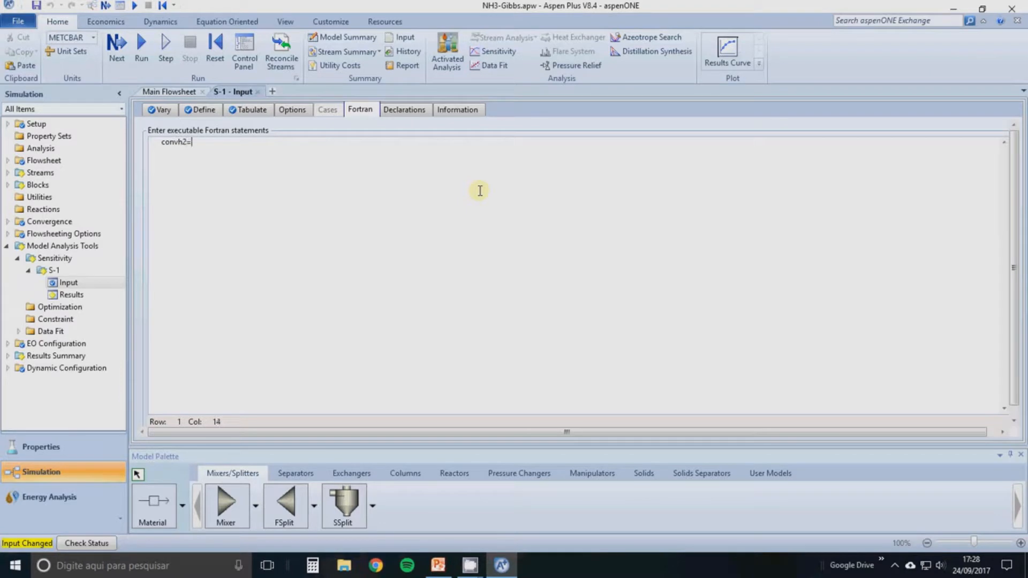
text((alimh2-saidah2)/alimh2)
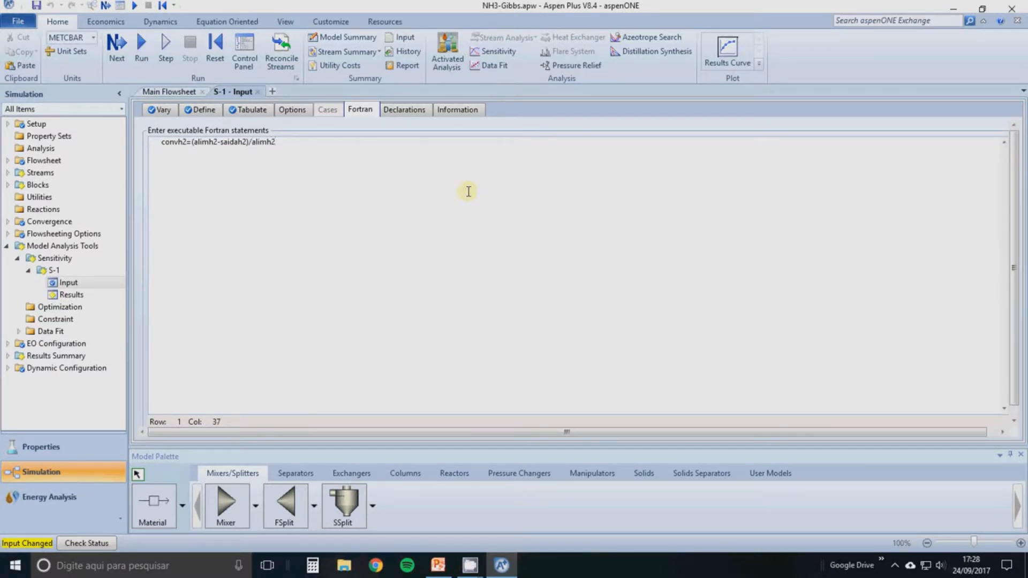
Add YH2 as column 3 of the tabulated variables in the S-1 sensitivity
click(252, 111)
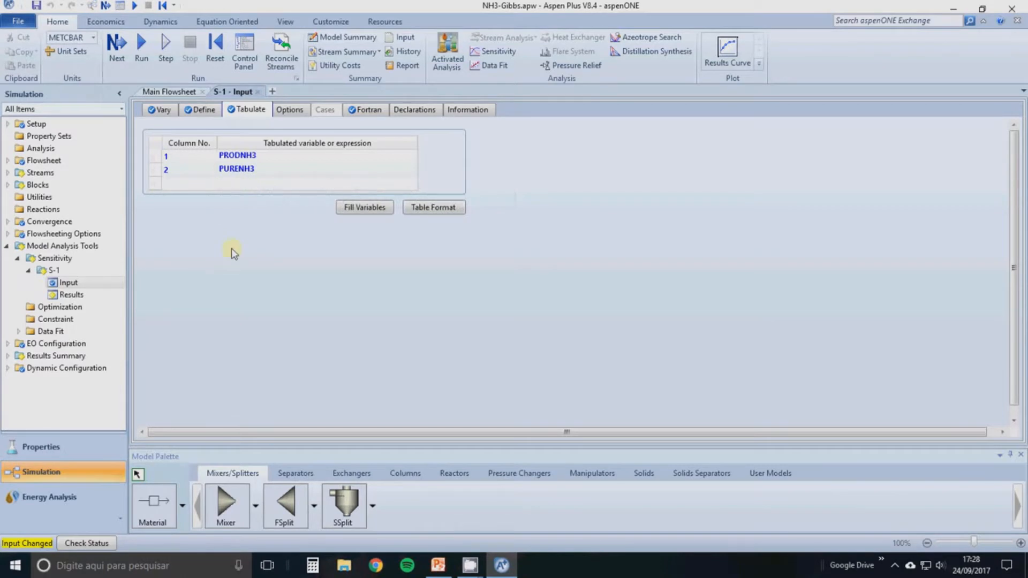
click(230, 182)
text(Y)
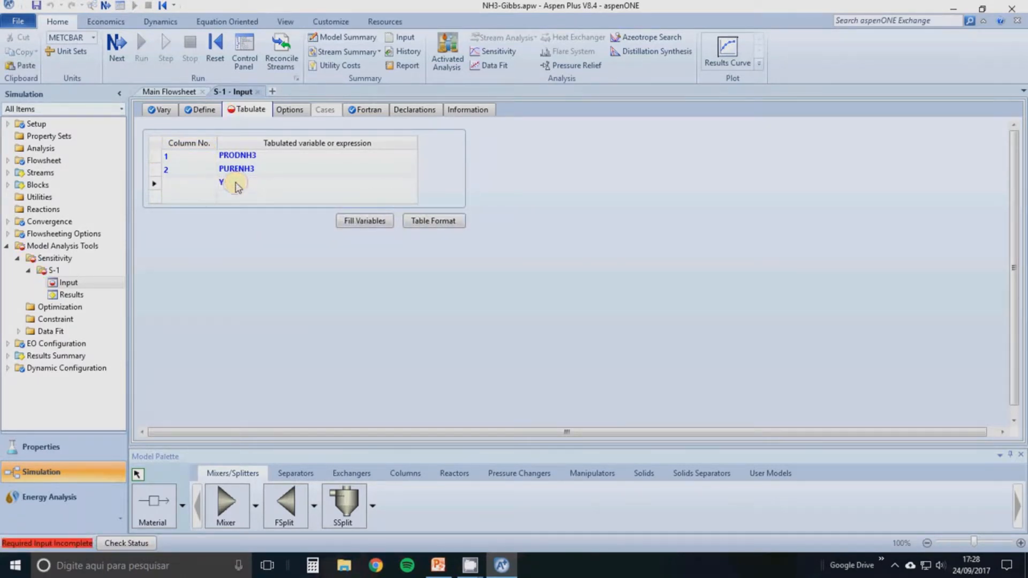
text(H2)
click(189, 184)
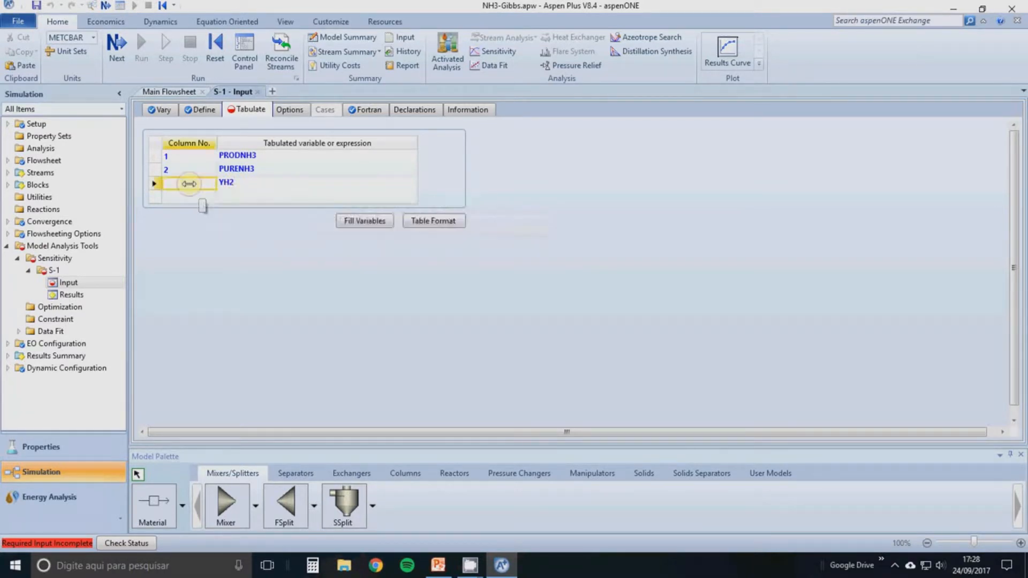
text(3)
Add YN2 as column 4 of the tabulated variables
click(236, 198)
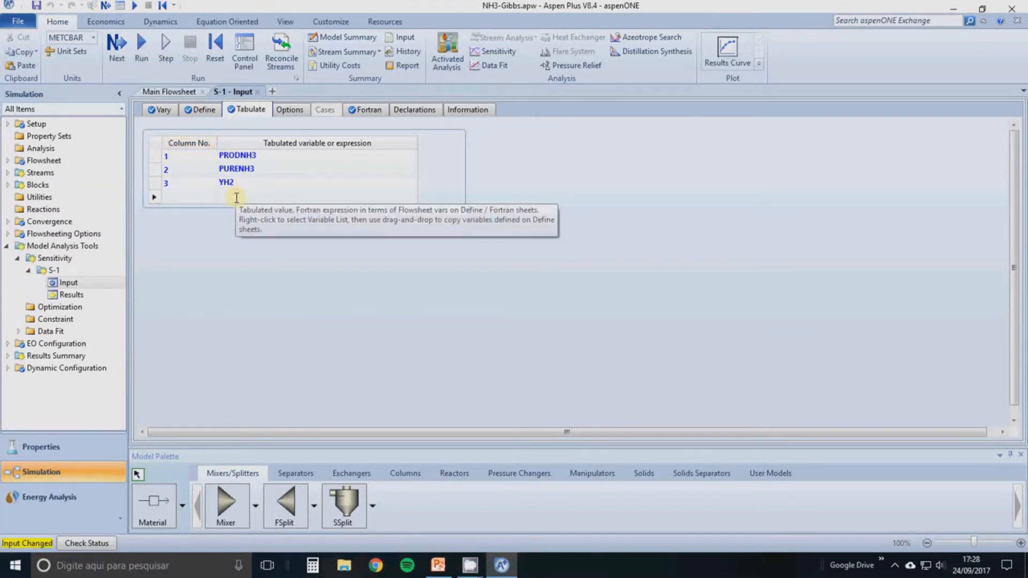
click(253, 198)
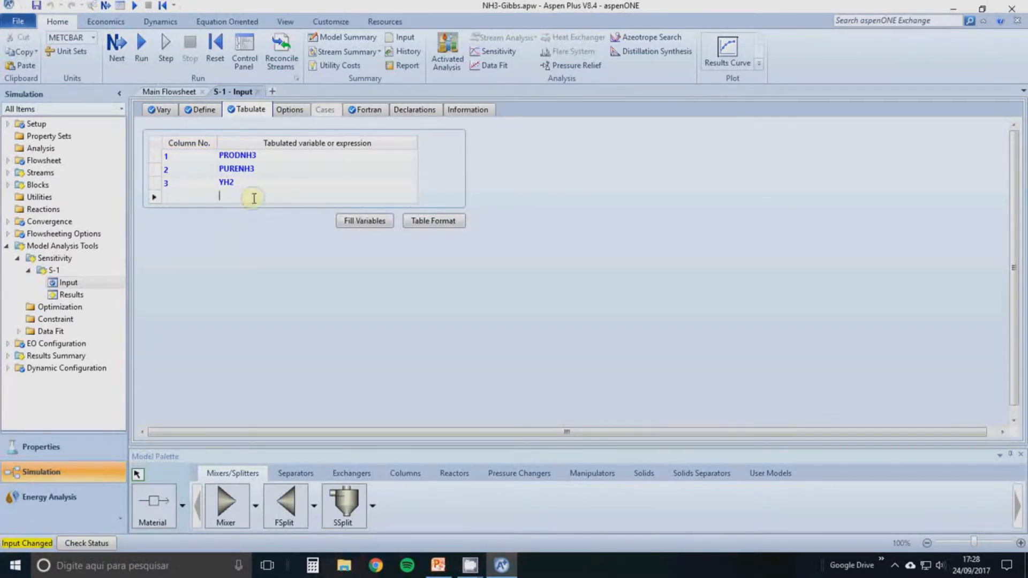
text(Y)
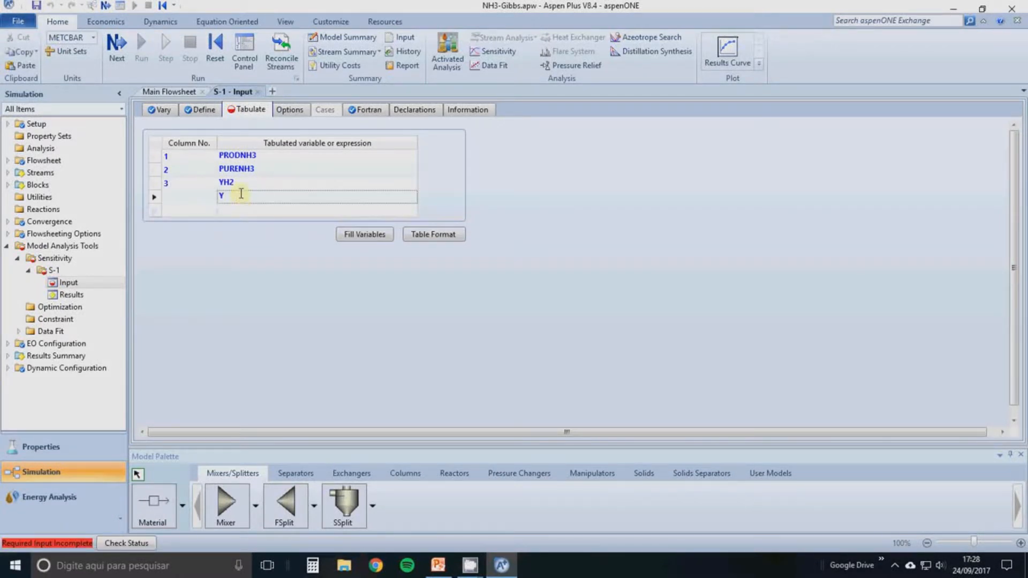
text(NH)
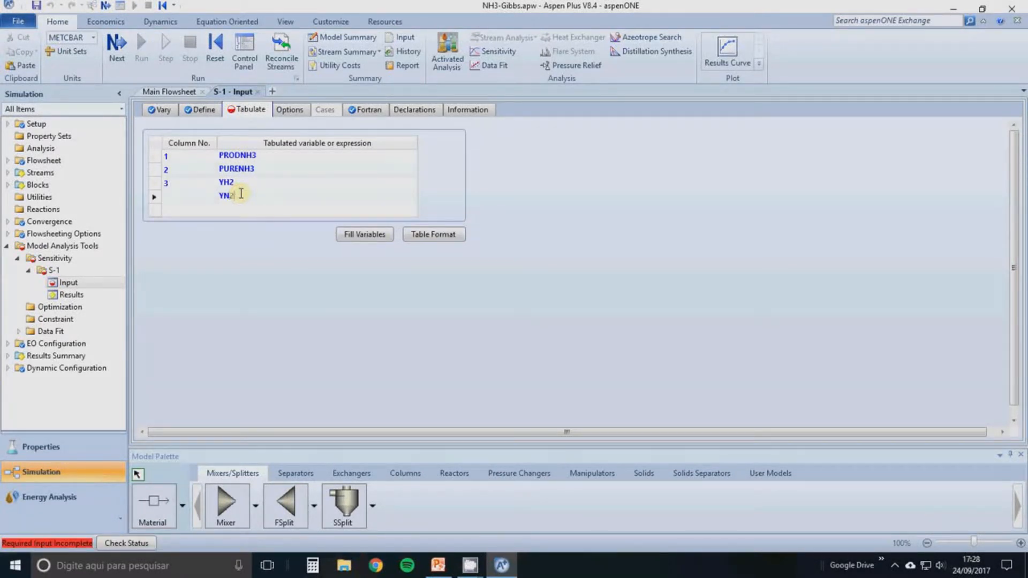
text(2)
click(190, 197)
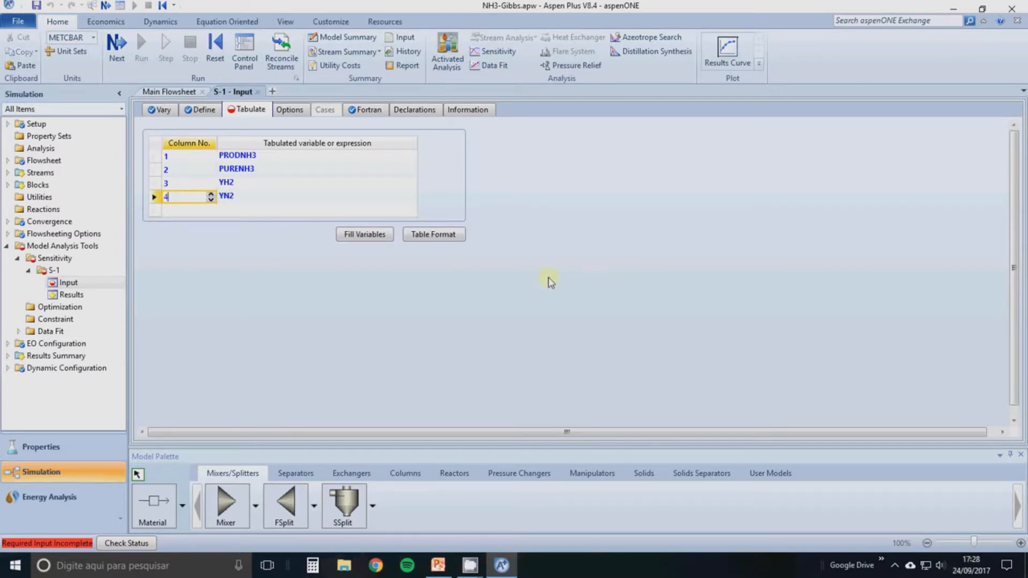
click(261, 277)
Tabulate the Fortran variable convh2 as column 5
click(253, 211)
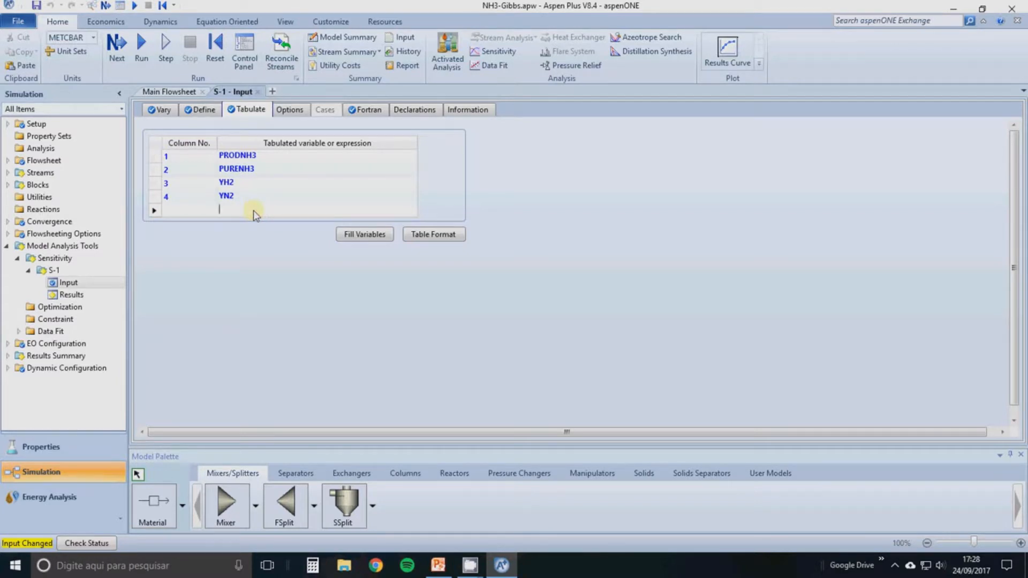
text(c)
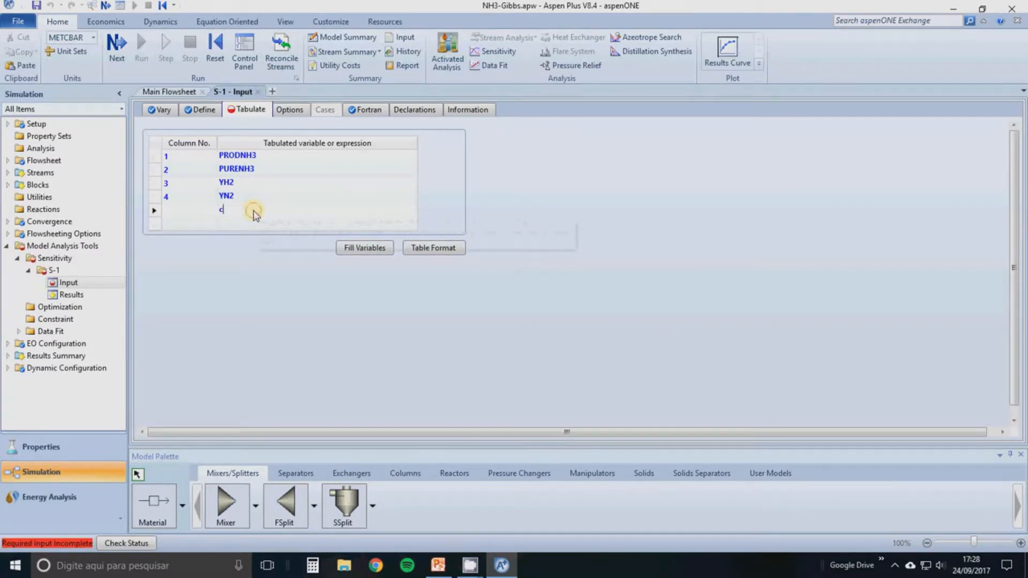
text(onvh2)
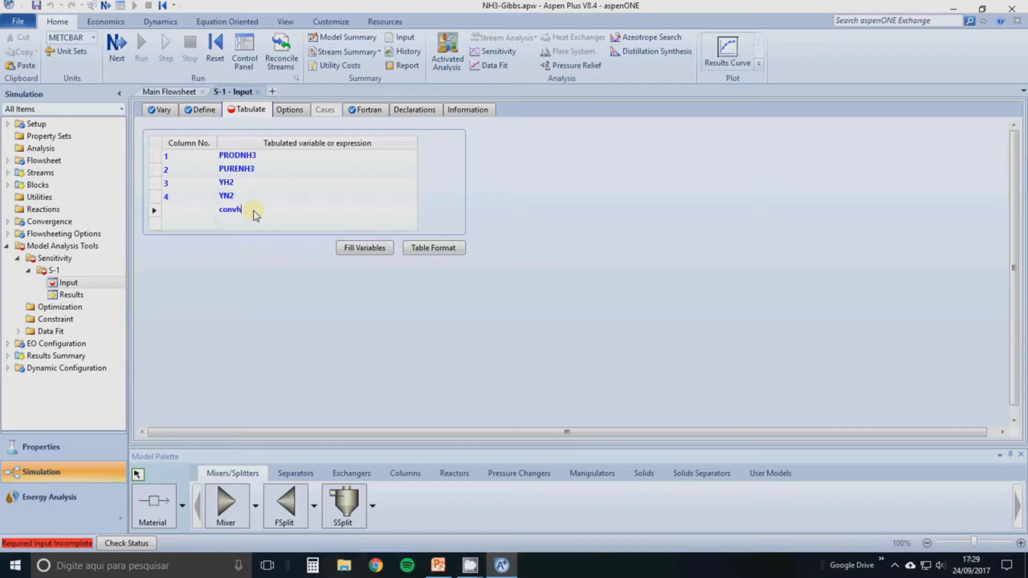
click(177, 213)
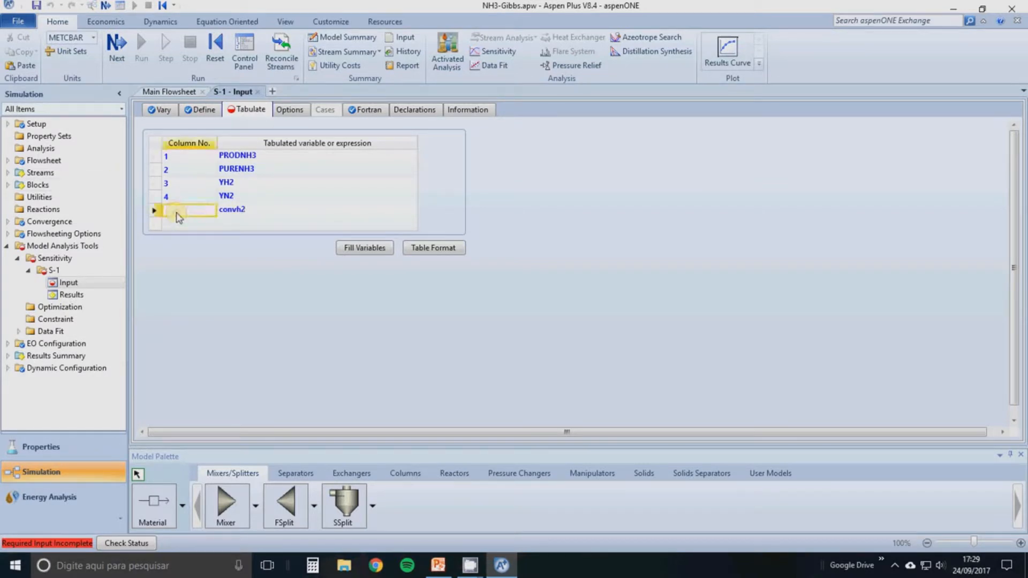
text(5)
click(233, 255)
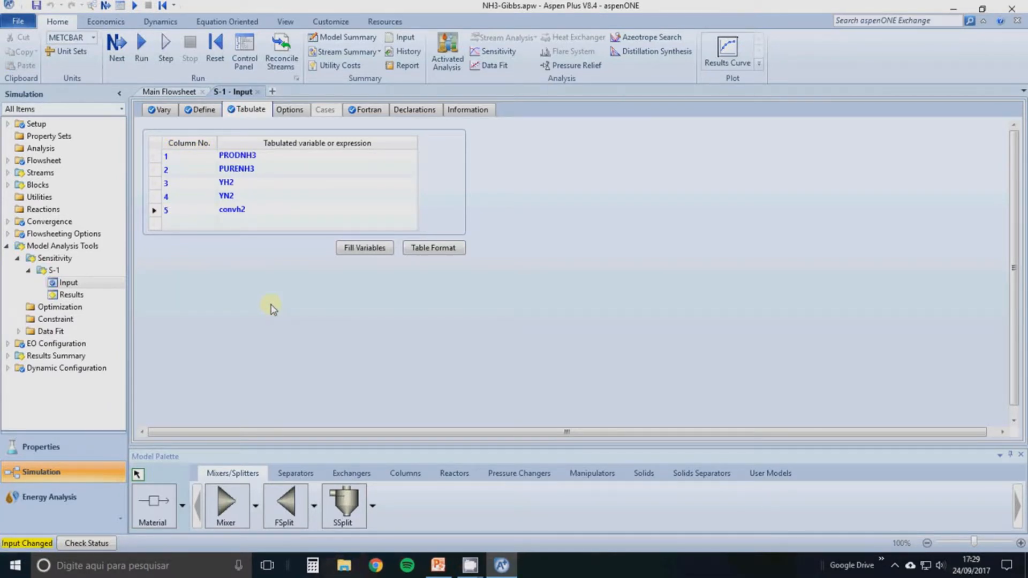
Change the ALIM feed composition to mole fractions of 0,5 hydrogen and 0,5 nitrogen, clearing the argon value
click(168, 91)
double_click(330, 280)
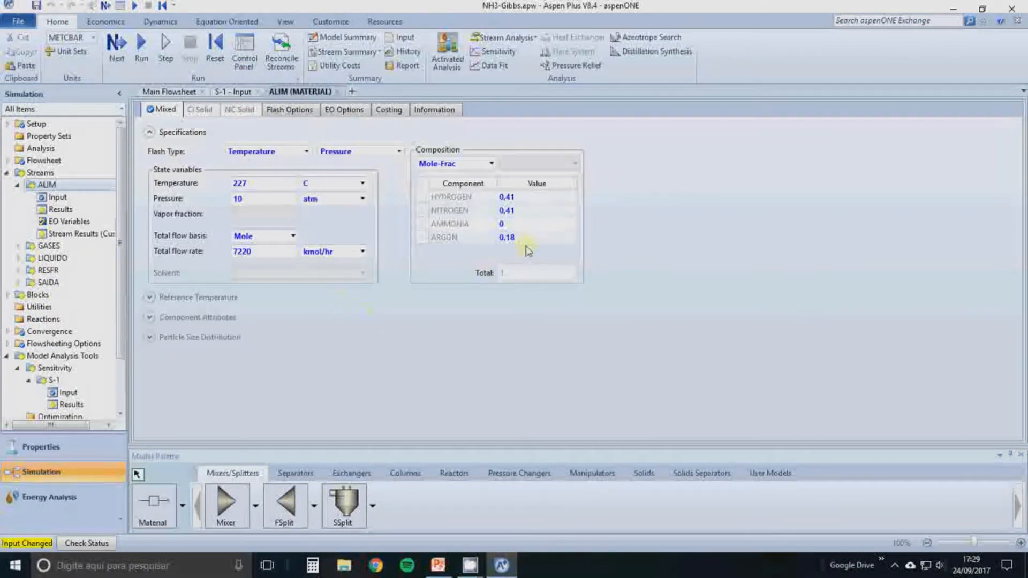
click(528, 237)
click(535, 239)
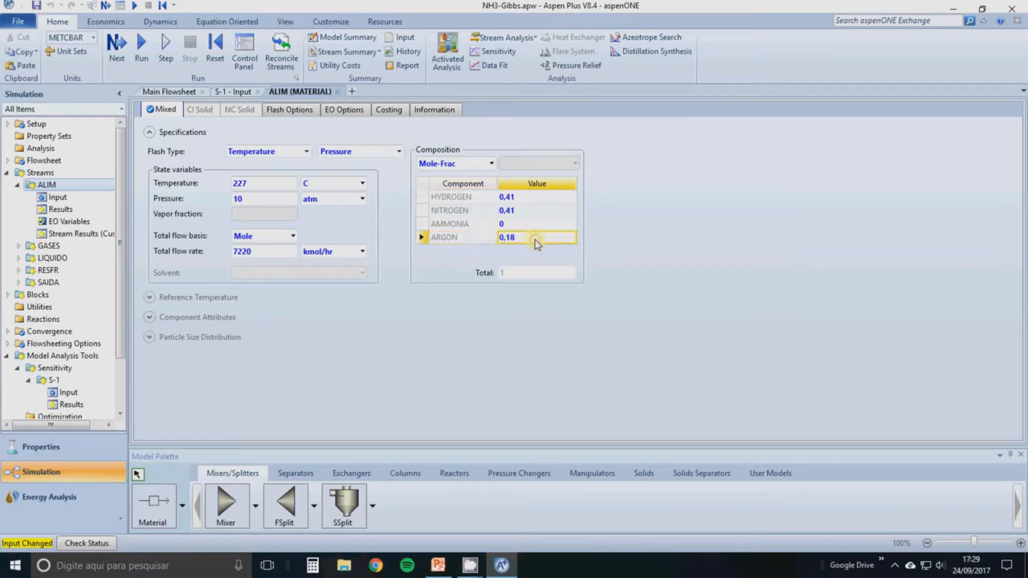
key(Delete)
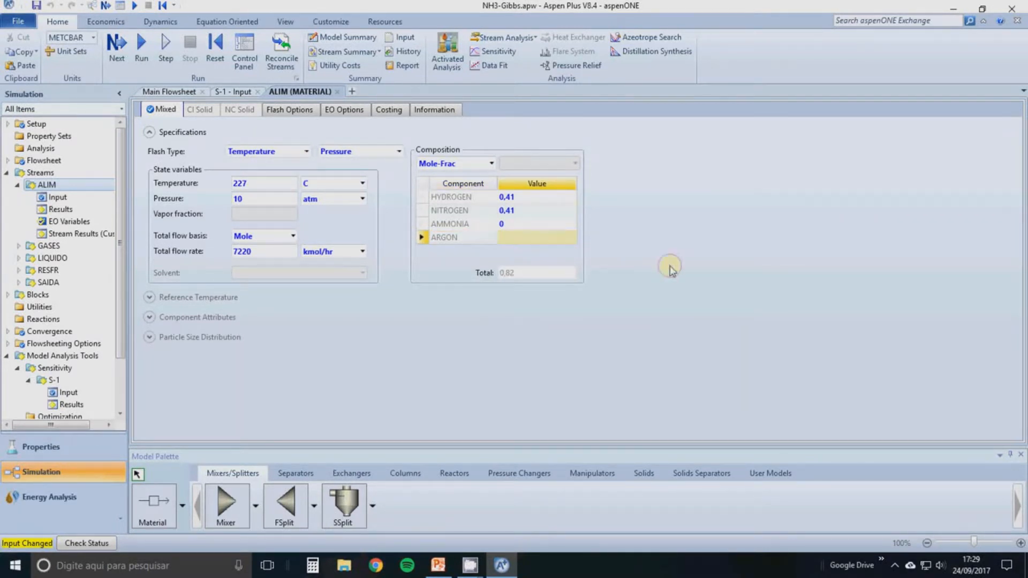
text(0,5)
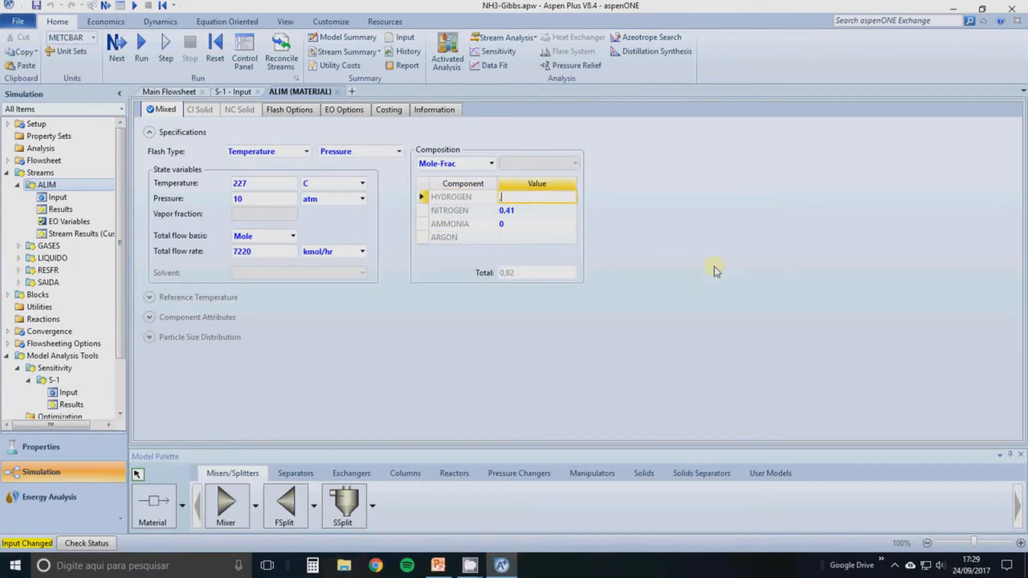
key(Return)
text(0,5)
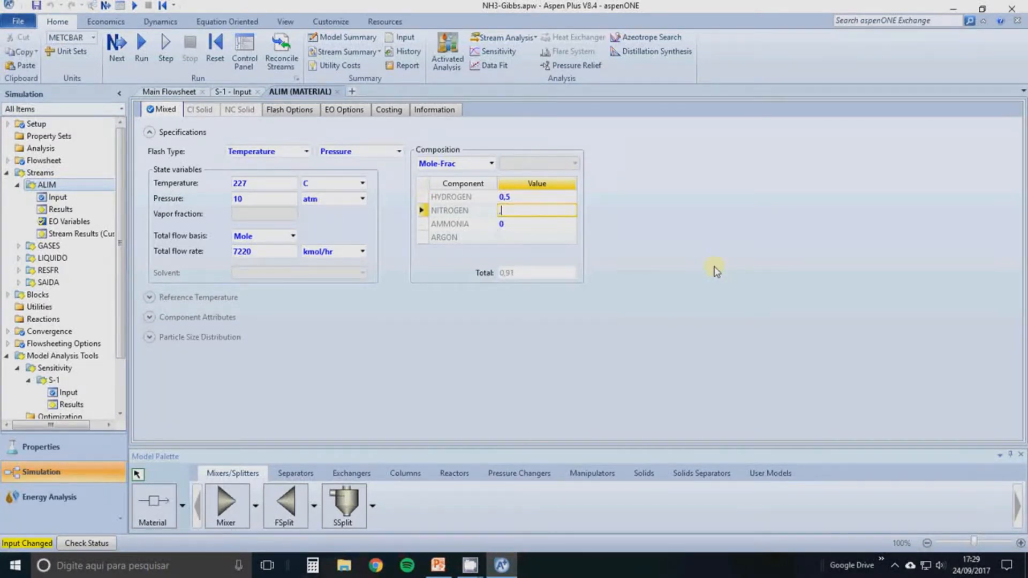
key(Return)
click(715, 267)
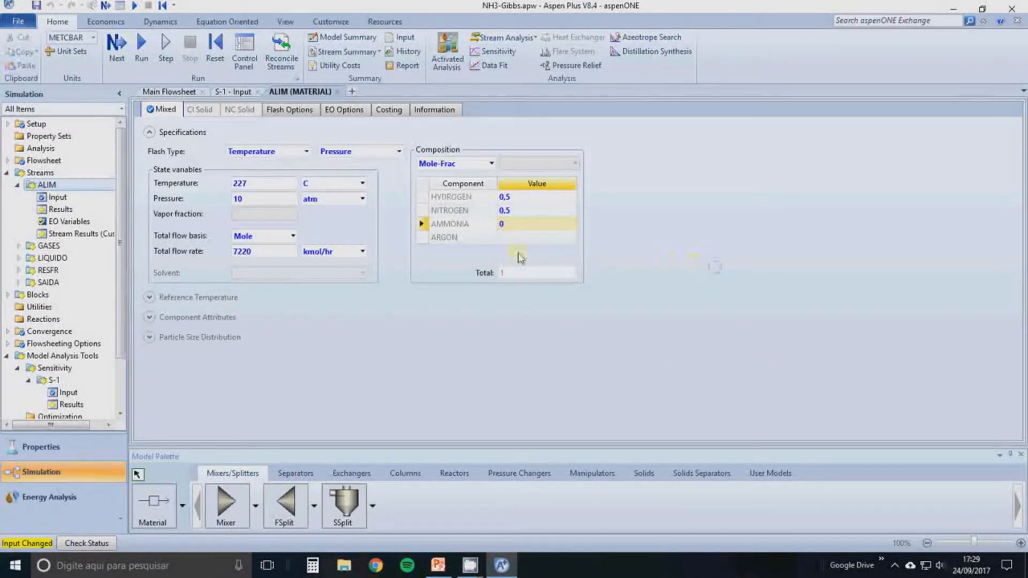
click(337, 91)
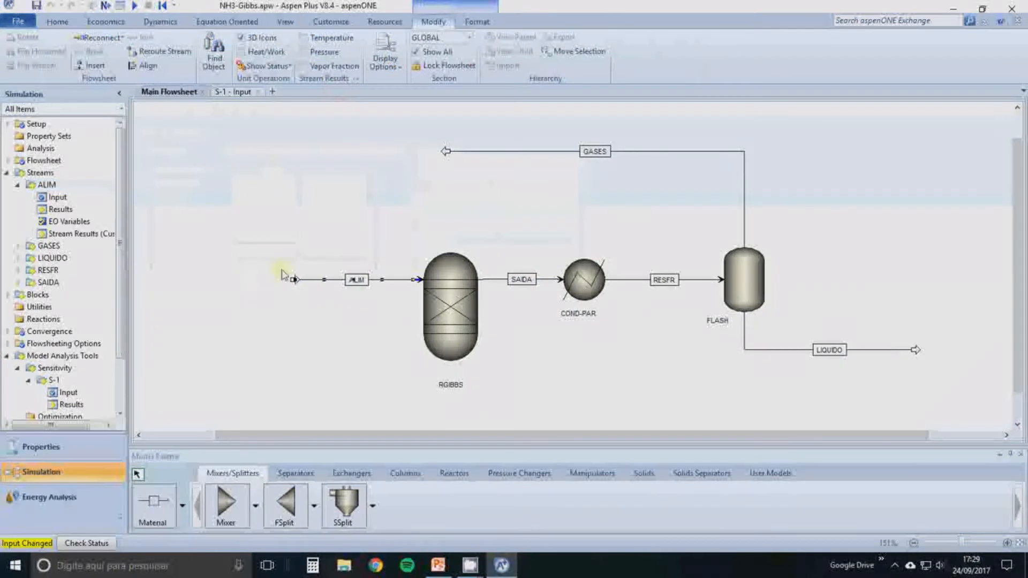
Run the simulation and open the results of the S-1 sensitivity
click(239, 95)
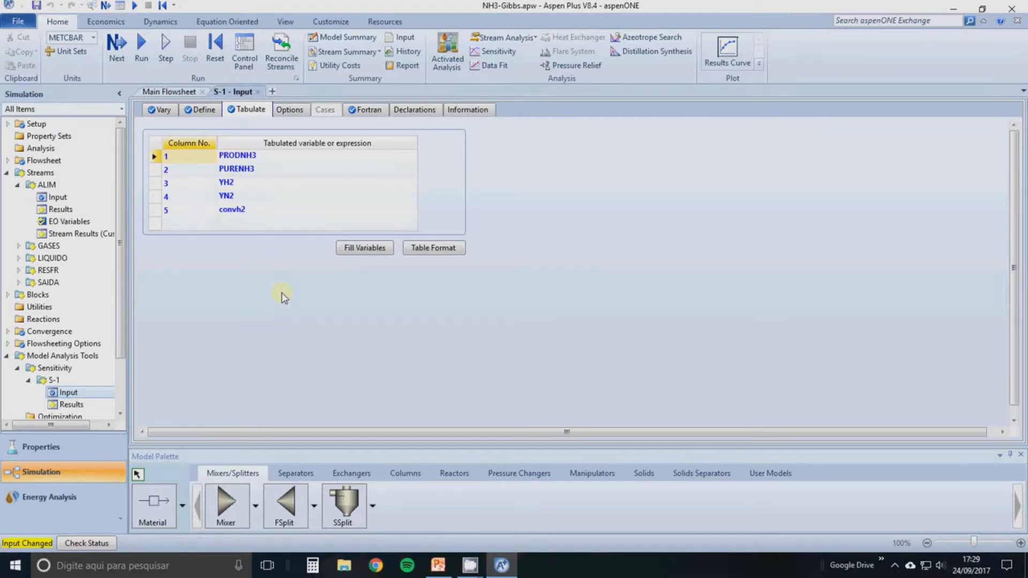
click(140, 49)
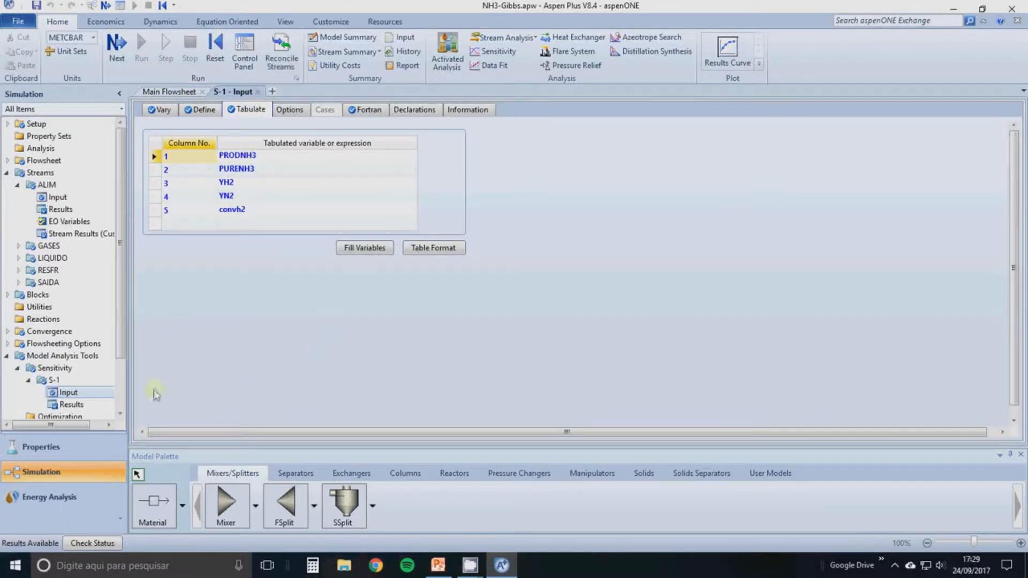
click(70, 405)
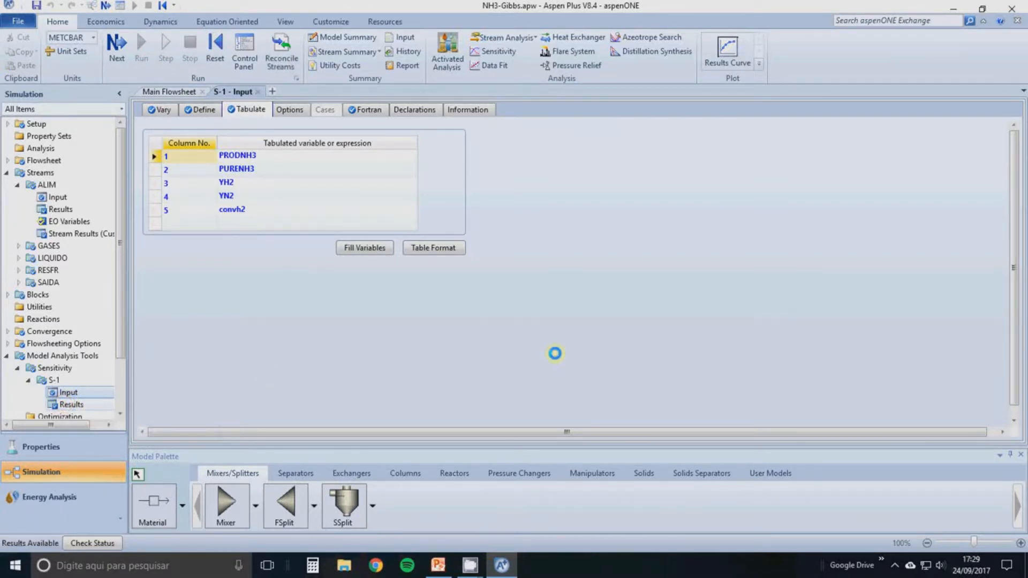
Plot only the YN2 and CONVH2 results curves of the S-1 sensitivity, with YH2 on the X axis
click(787, 71)
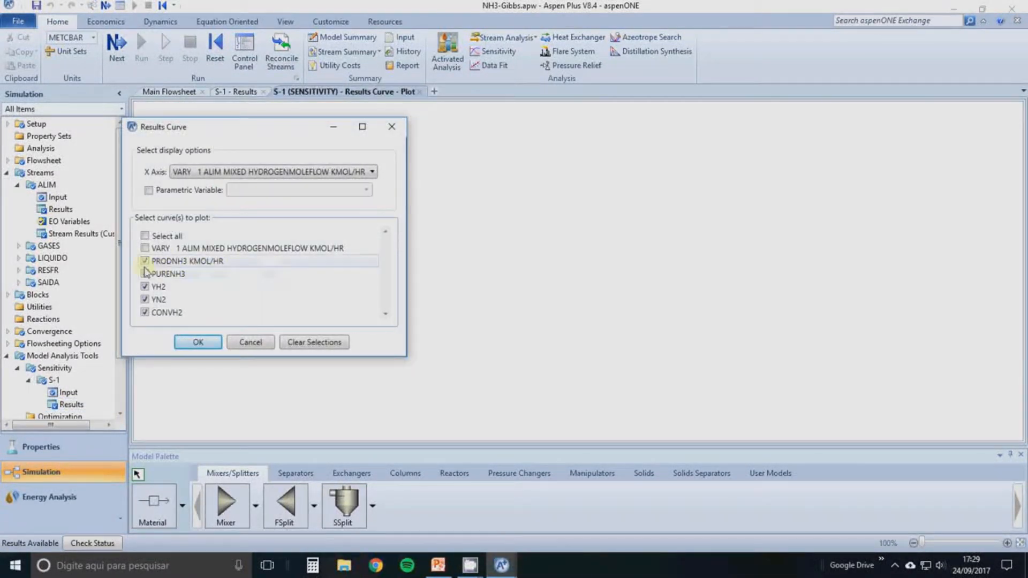
click(145, 273)
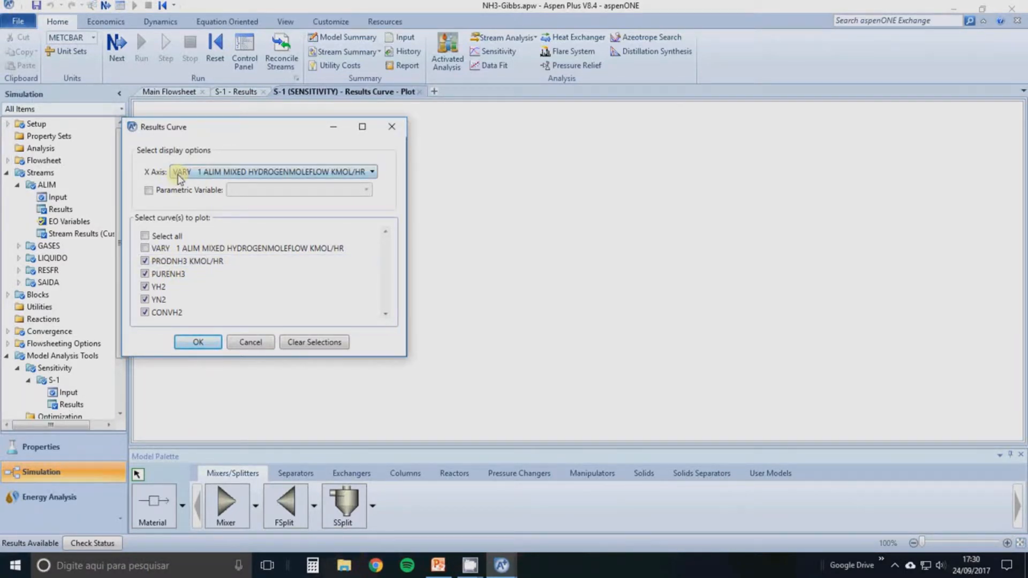
click(236, 170)
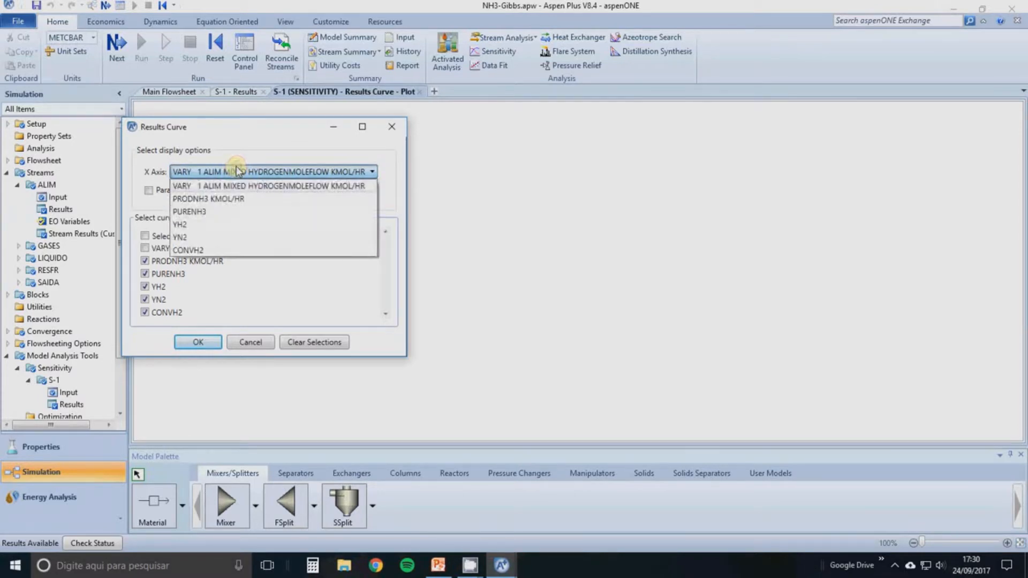
click(203, 224)
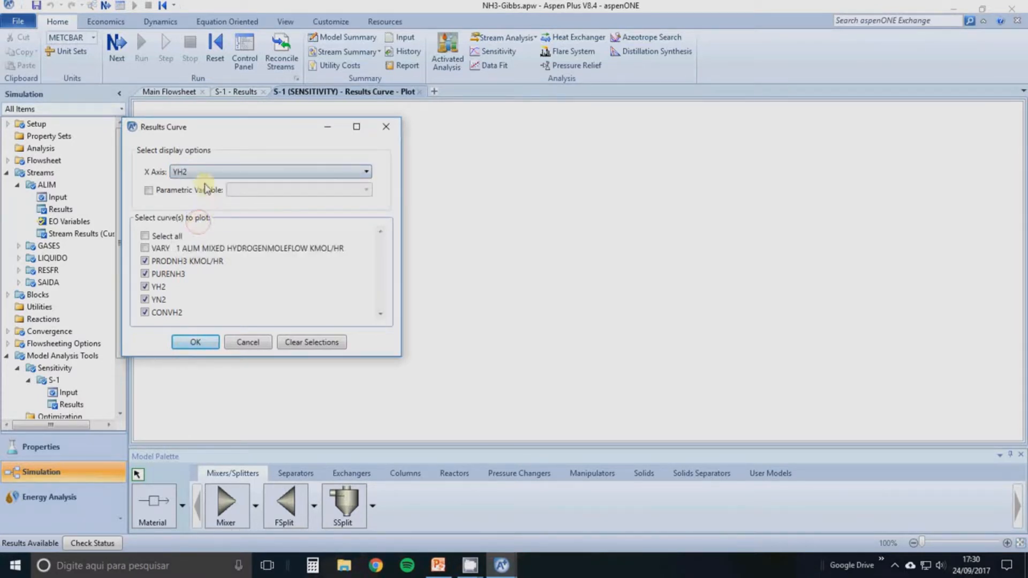
click(145, 261)
click(144, 288)
click(145, 273)
click(143, 288)
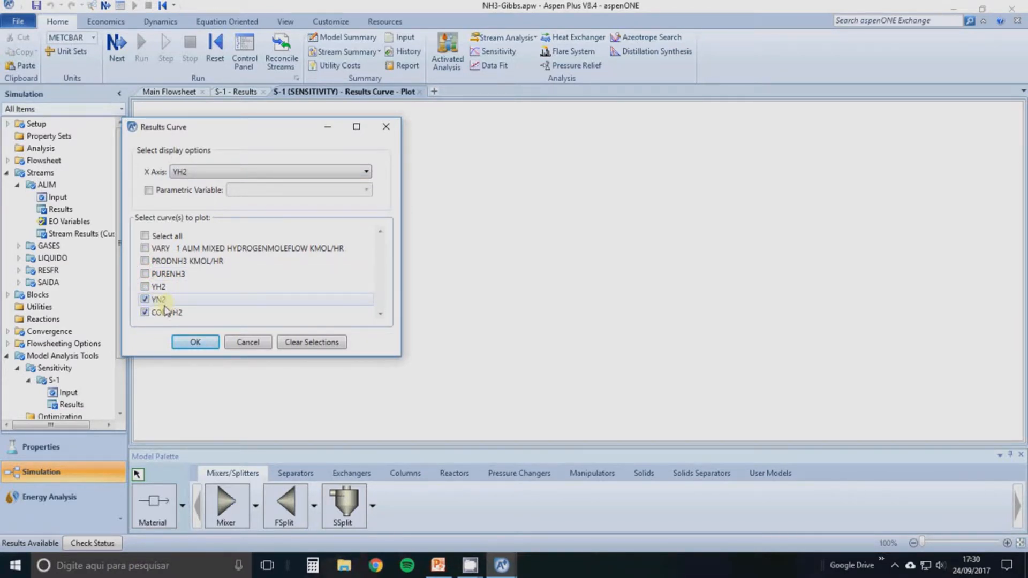
click(202, 342)
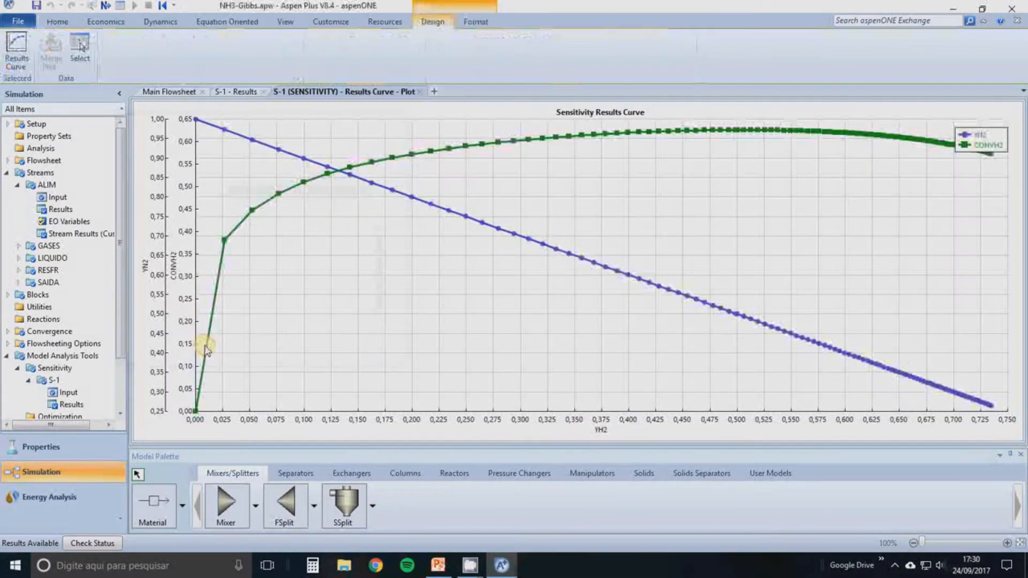
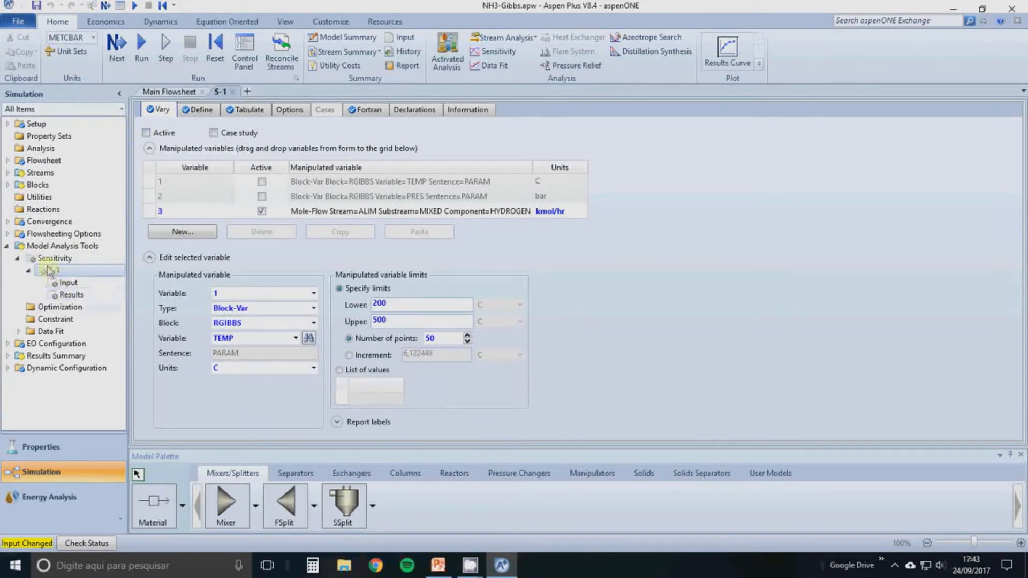
Create a new optimization under the model analysis tools with the proposed ID
click(18, 258)
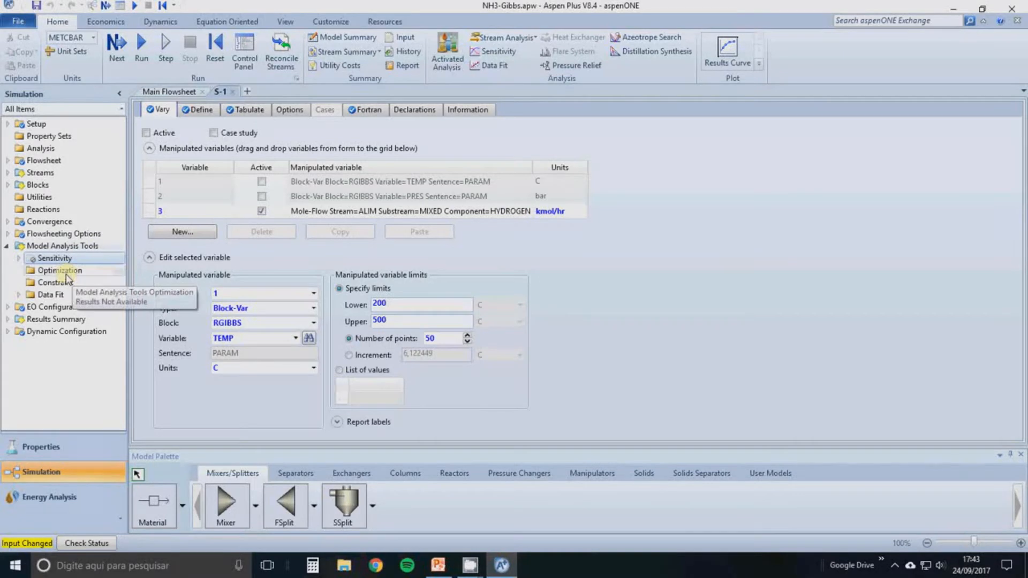
click(58, 270)
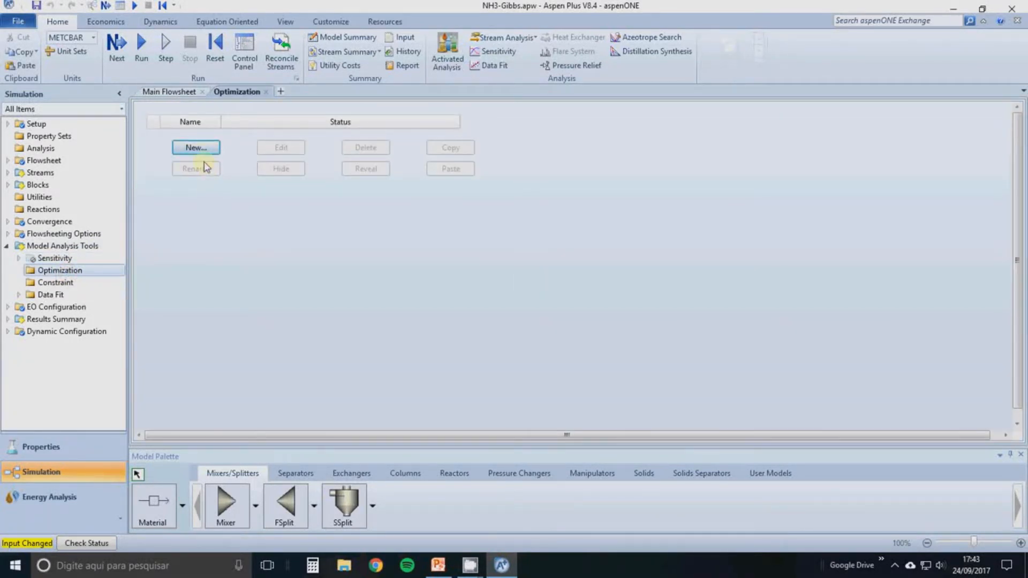
click(196, 148)
click(499, 303)
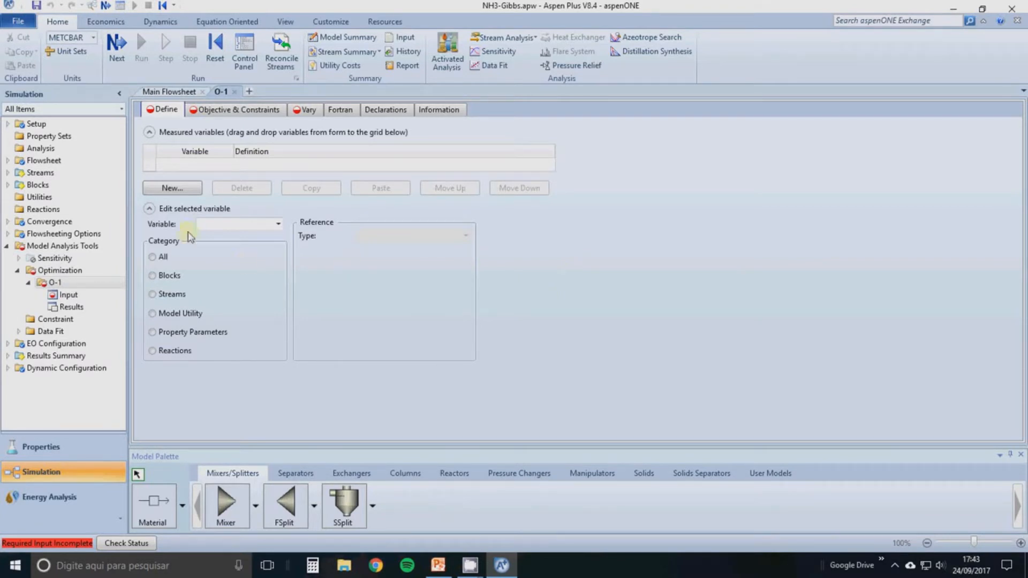
Define the measured variable PRODNH3 in the optimization as the ammonia mole flow of stream SAIDA, in kmol/hr
click(173, 187)
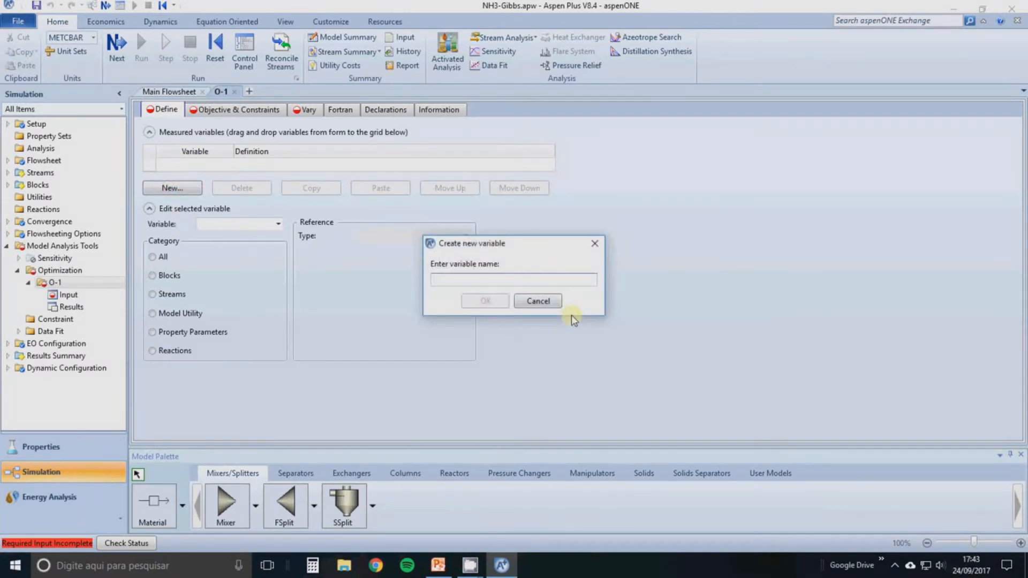
text(PRODNH3)
key(Return)
click(162, 309)
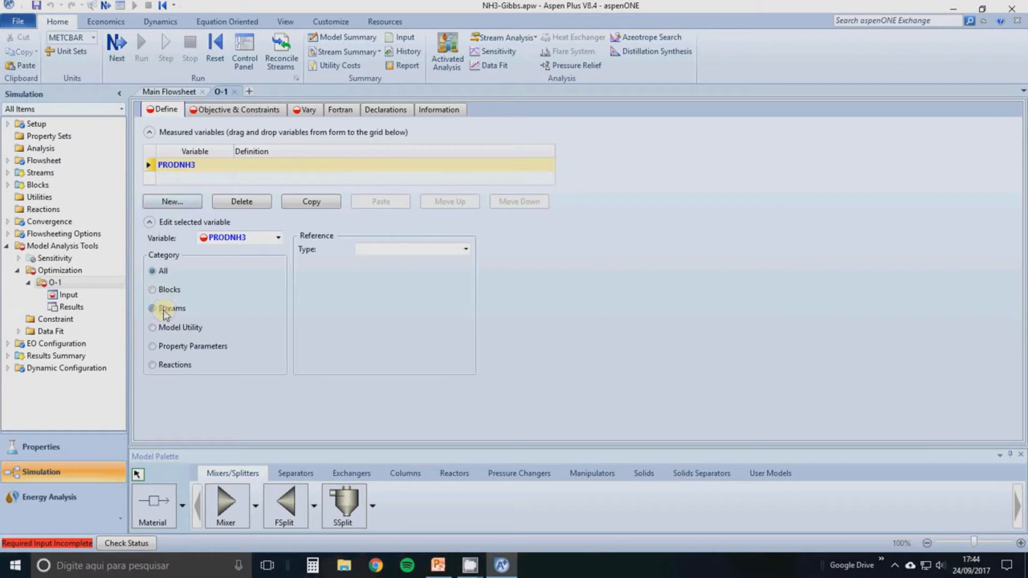
click(465, 249)
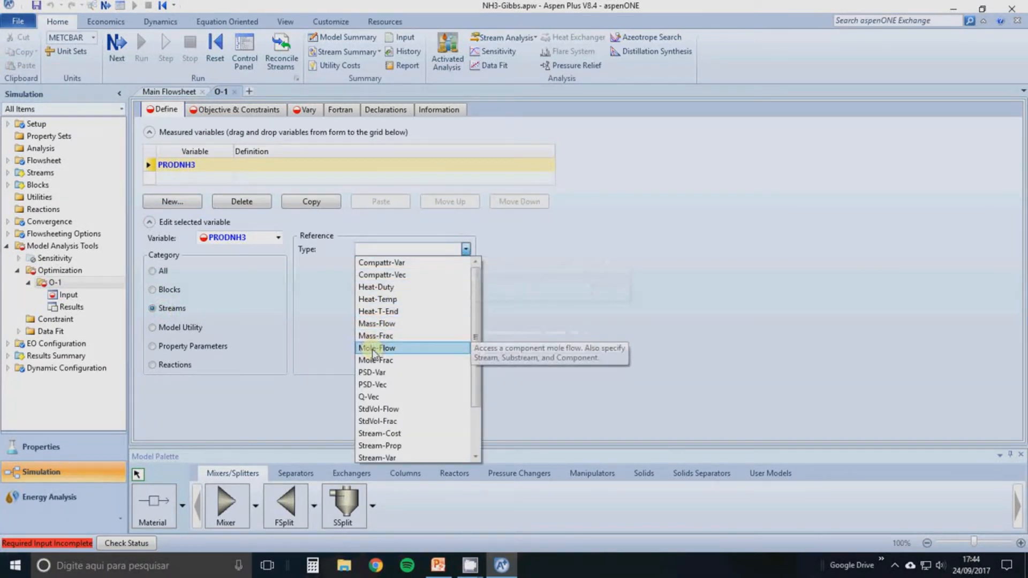
click(373, 348)
click(465, 265)
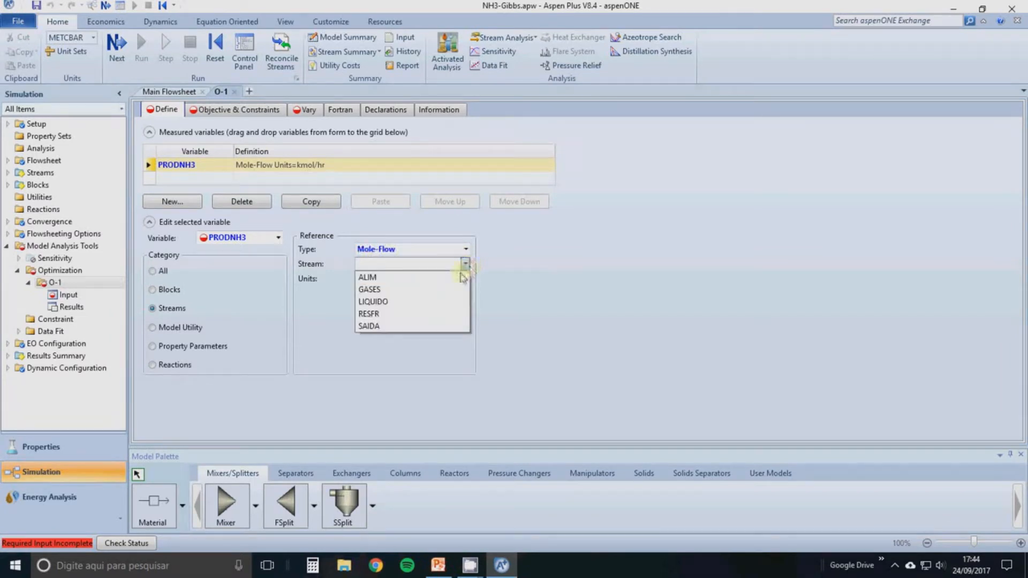
click(426, 326)
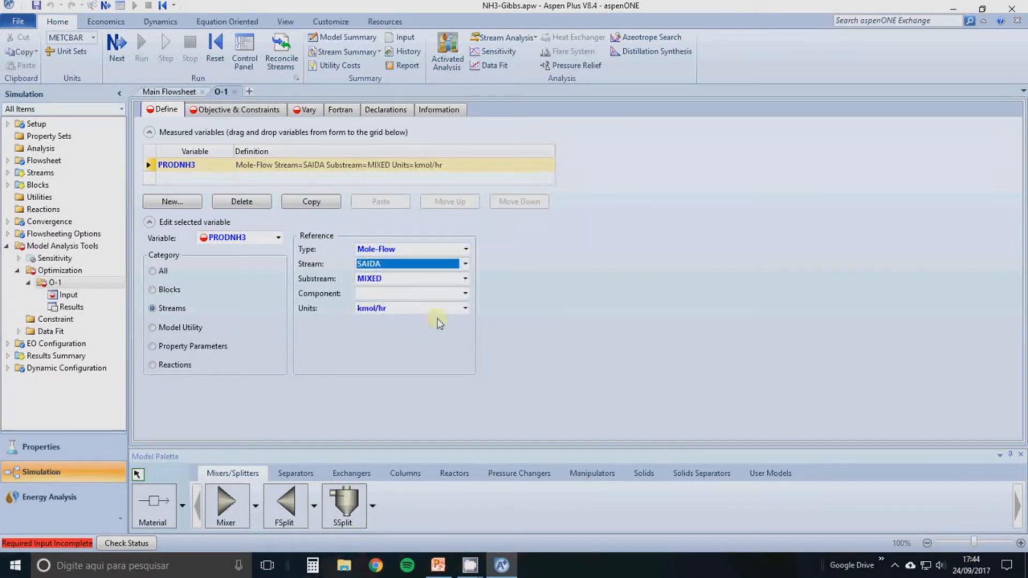
click(465, 293)
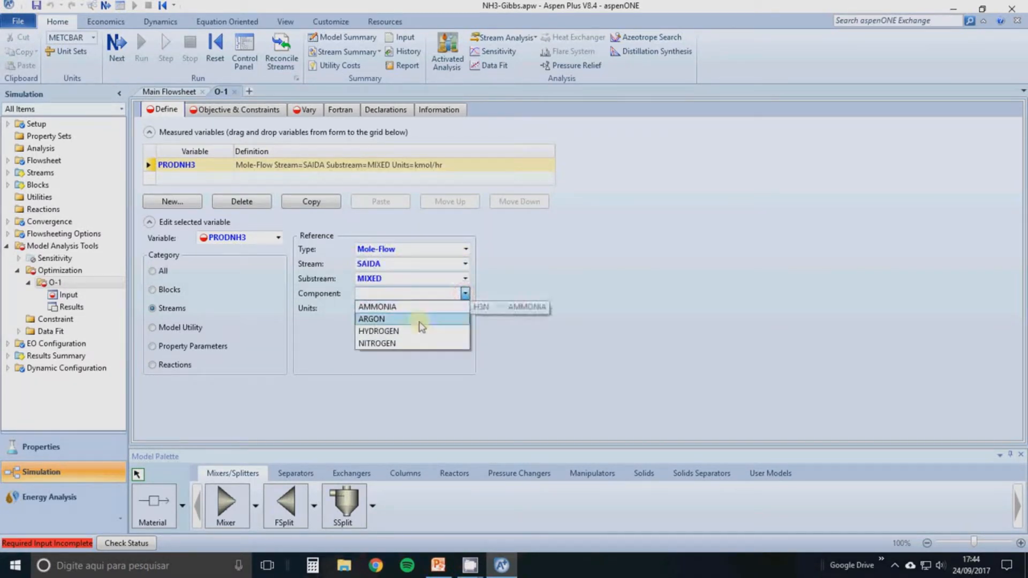
click(416, 306)
click(407, 355)
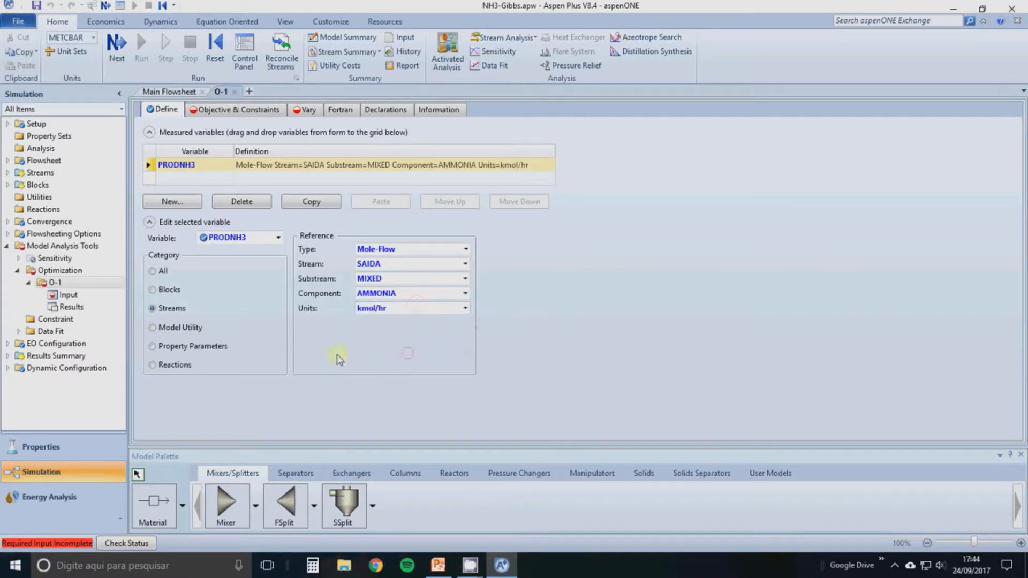
Define the measured variable PURENH3 in the optimization as the ammonia mole fraction of stream LIQUIDO
click(173, 203)
text(PURENH3)
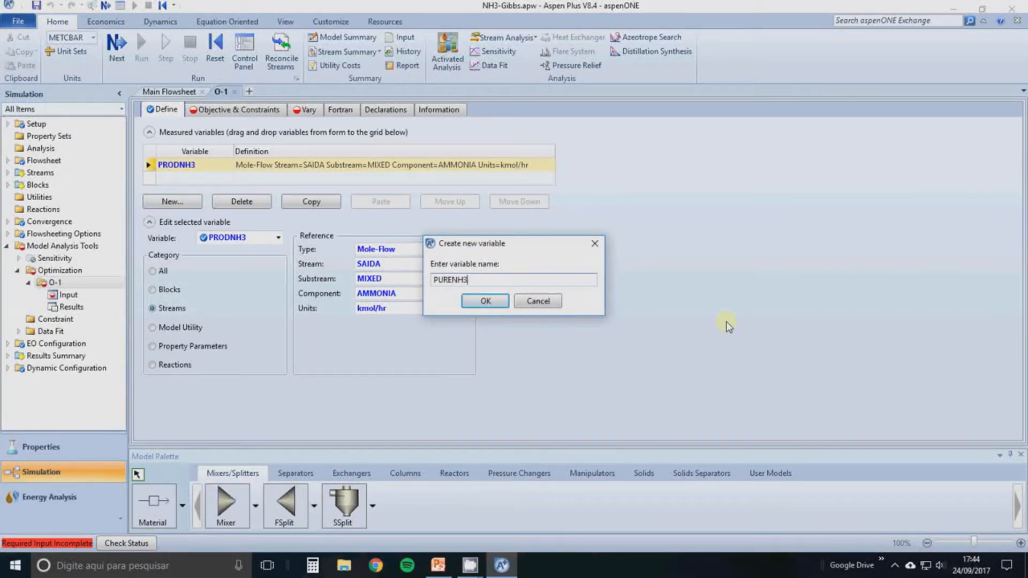
key(Return)
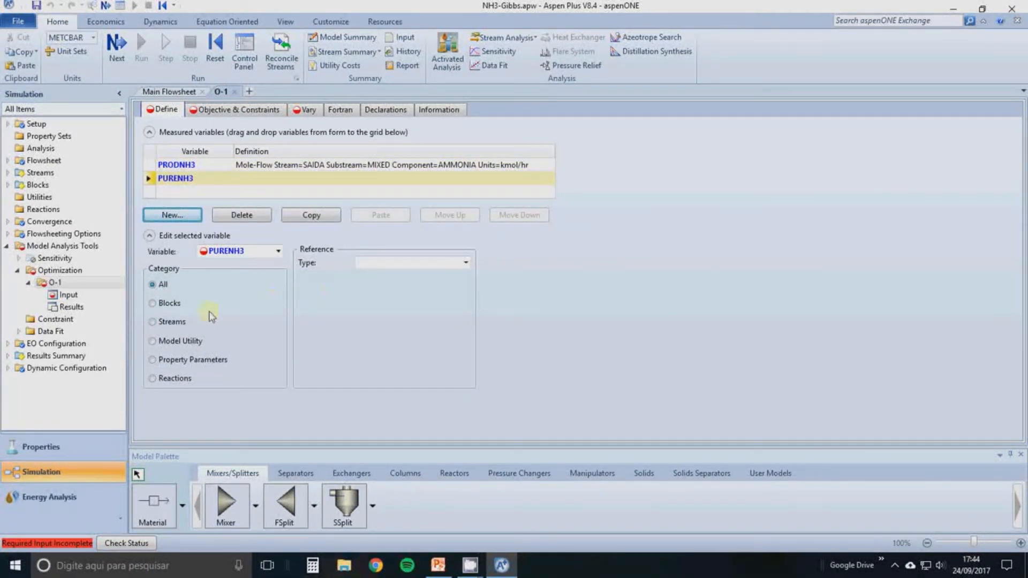
click(169, 322)
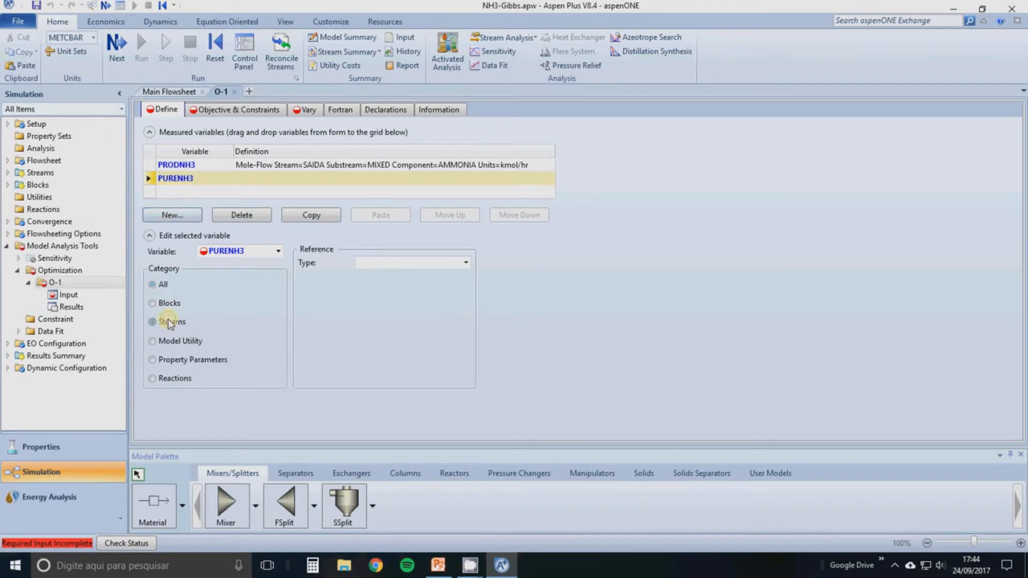
click(466, 263)
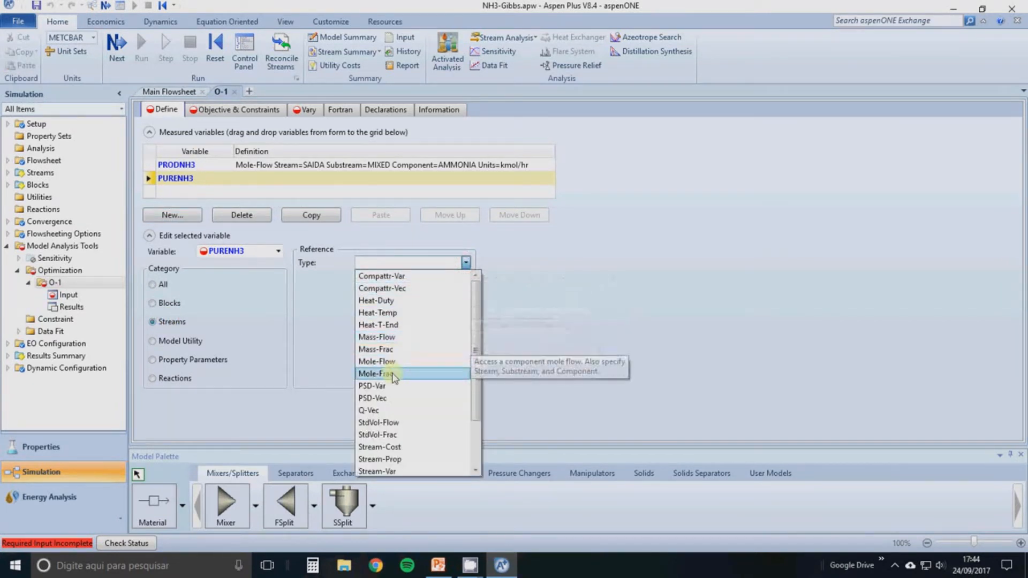
click(395, 374)
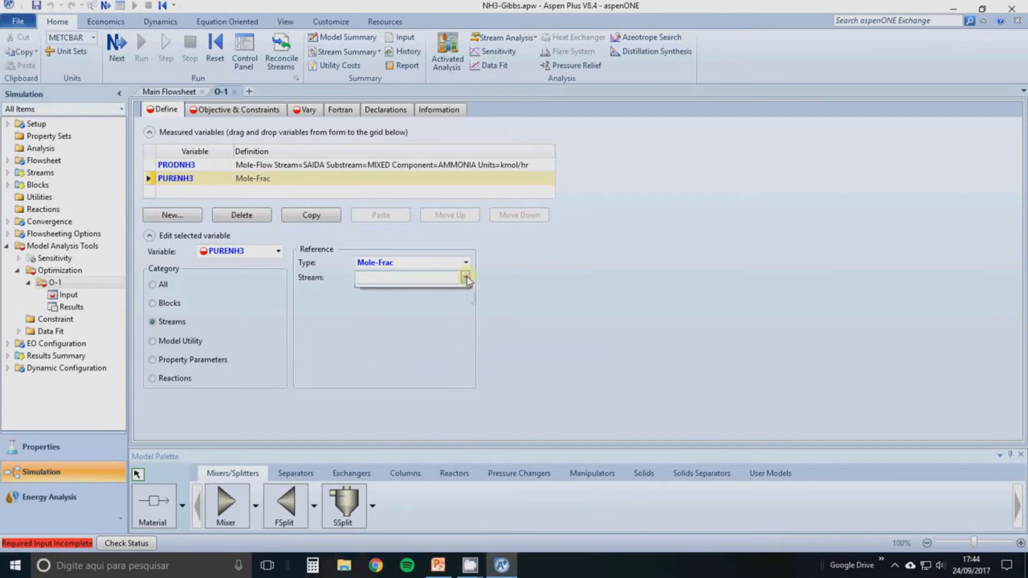
click(465, 277)
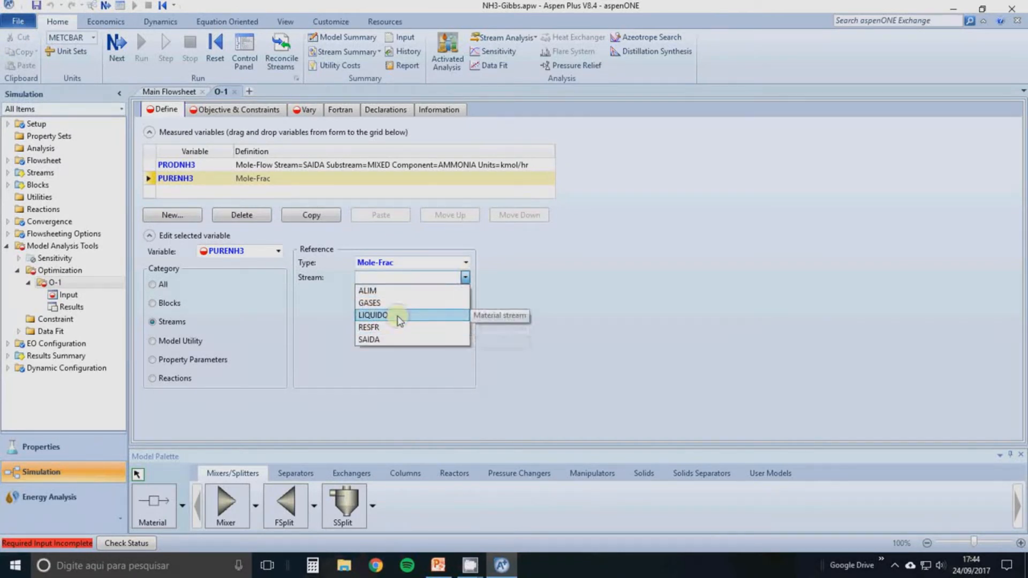
click(397, 316)
click(464, 307)
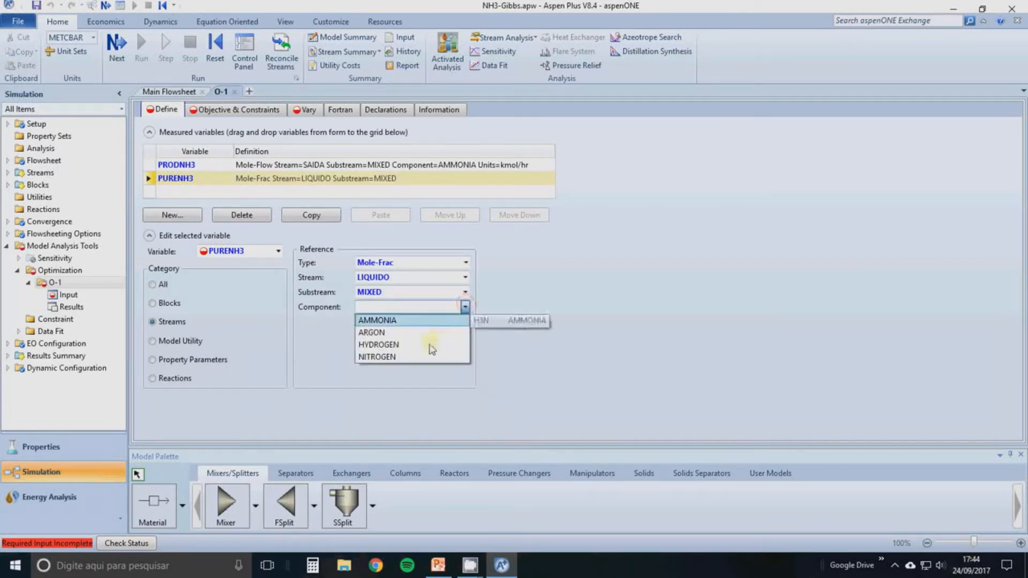
click(423, 321)
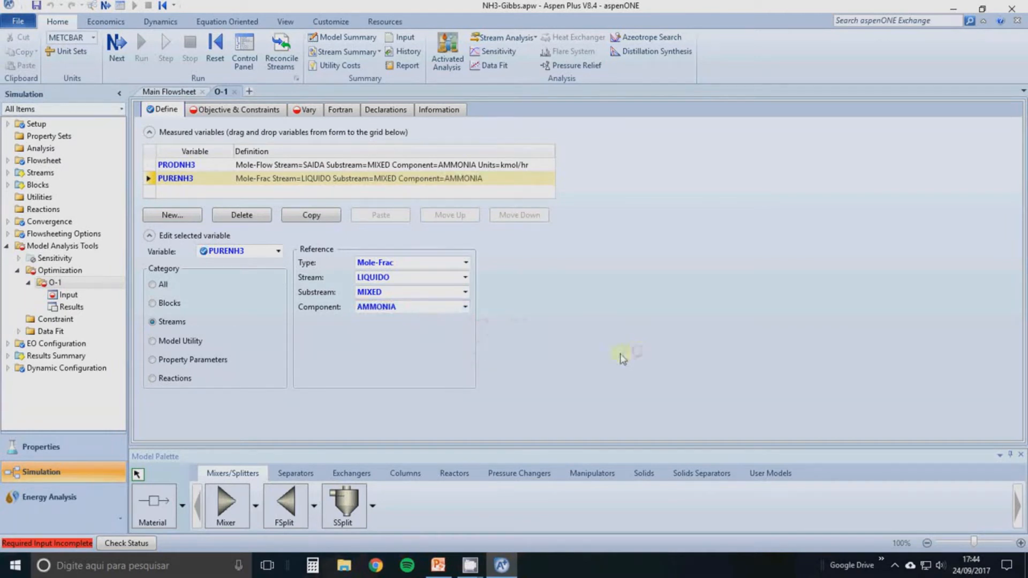
Define the measured variable TGIBBS in the optimization as the Block-Var TEMP of block RGIBBS, in C
click(176, 216)
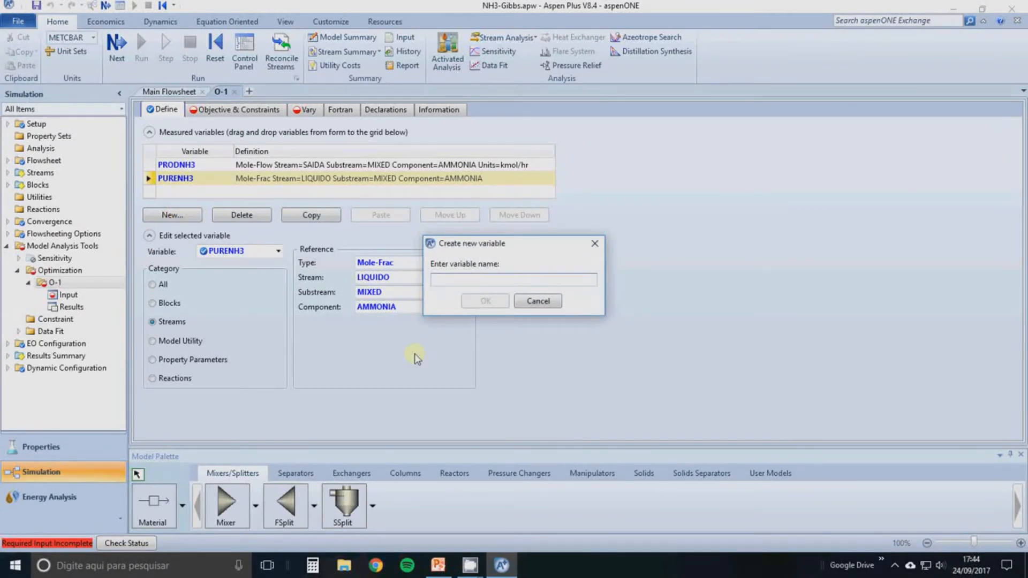
text(TGIBBS)
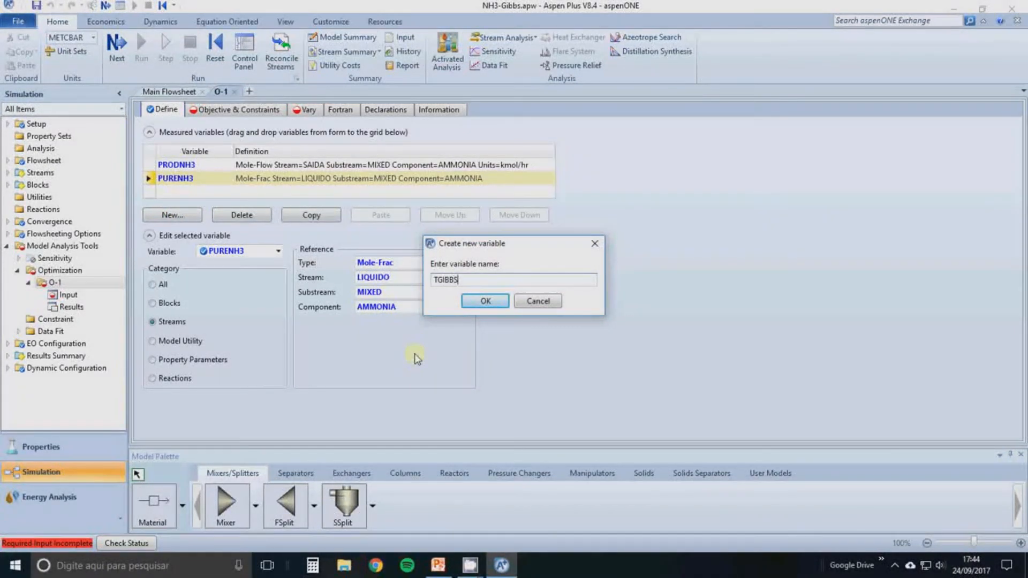
click(485, 301)
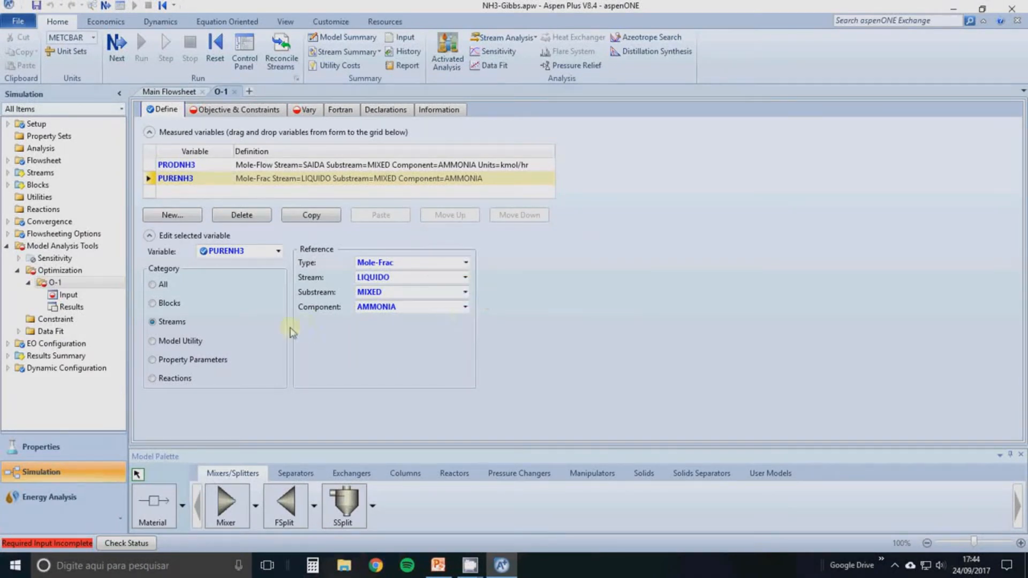
click(159, 317)
click(465, 277)
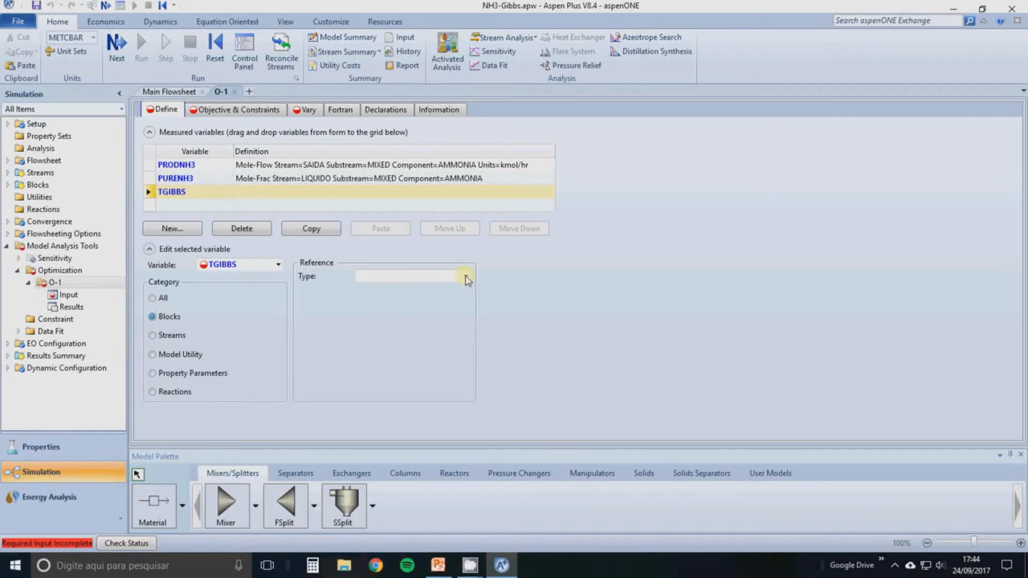
click(466, 277)
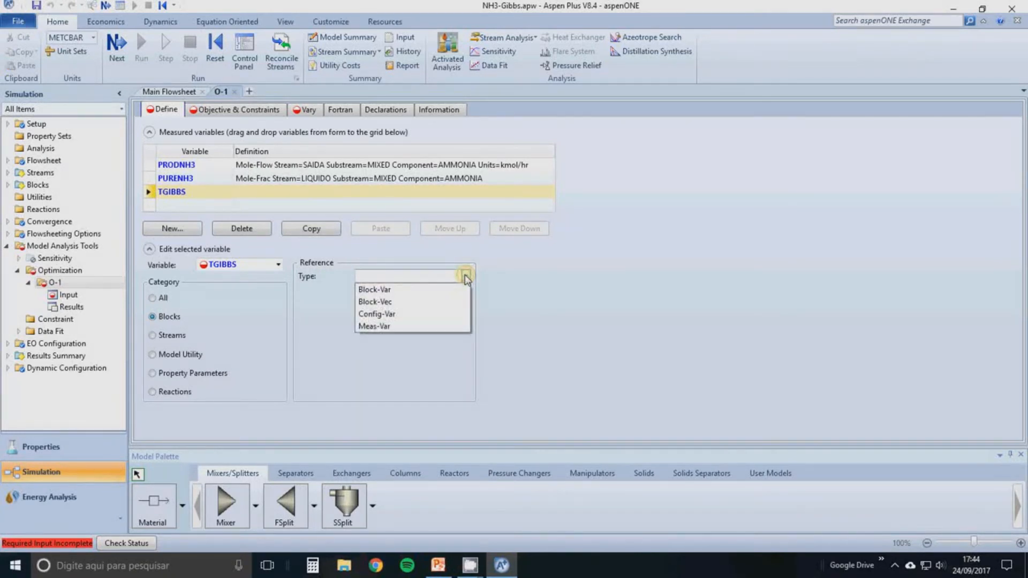
click(428, 292)
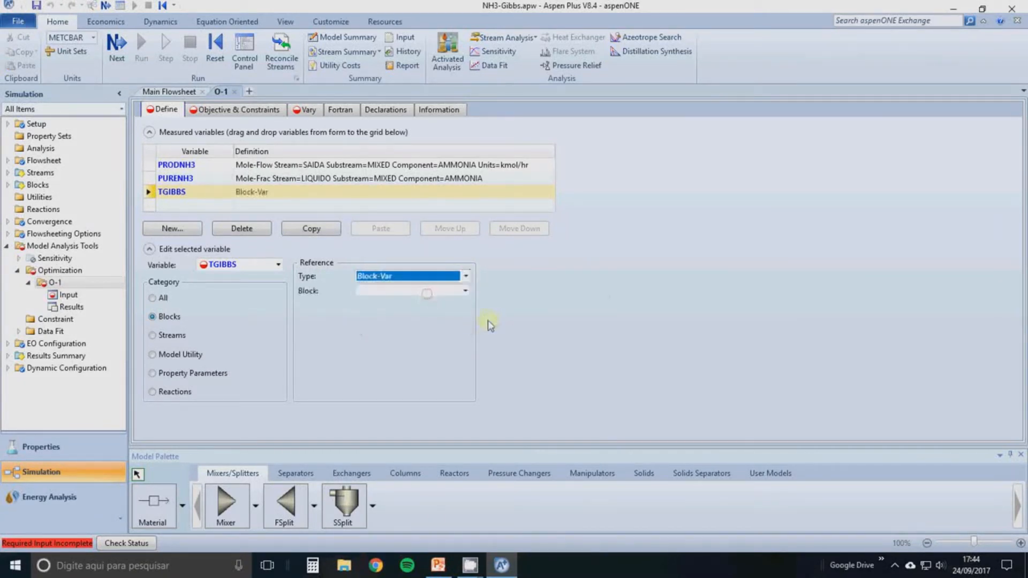
click(467, 291)
click(390, 330)
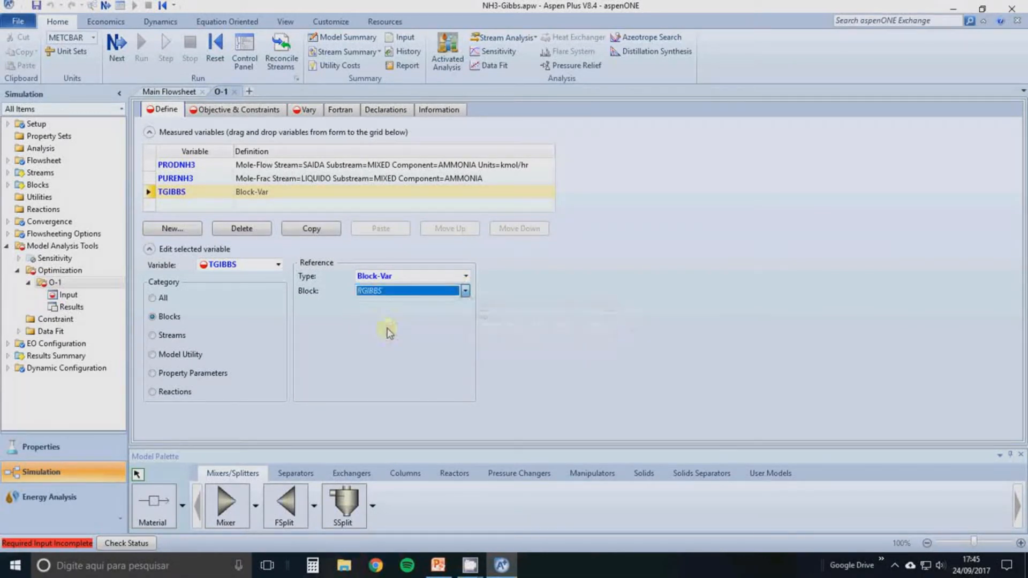
click(448, 306)
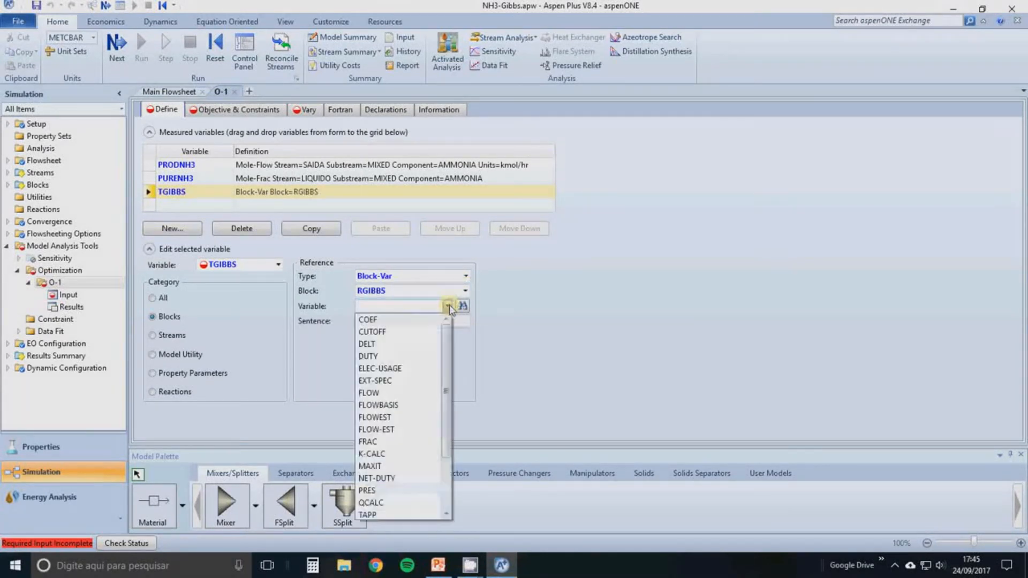
drag(445, 354, 446, 414)
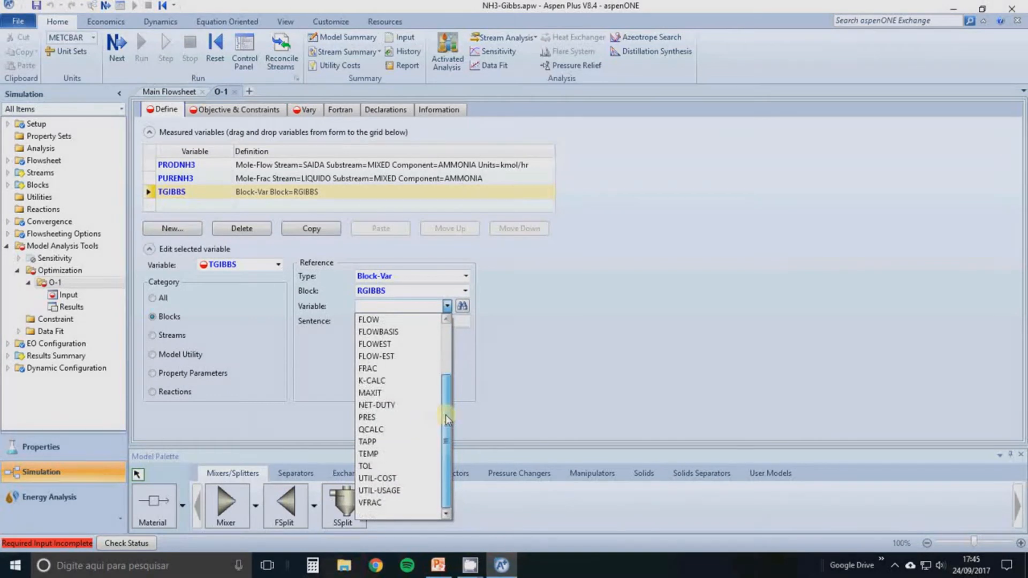
click(394, 454)
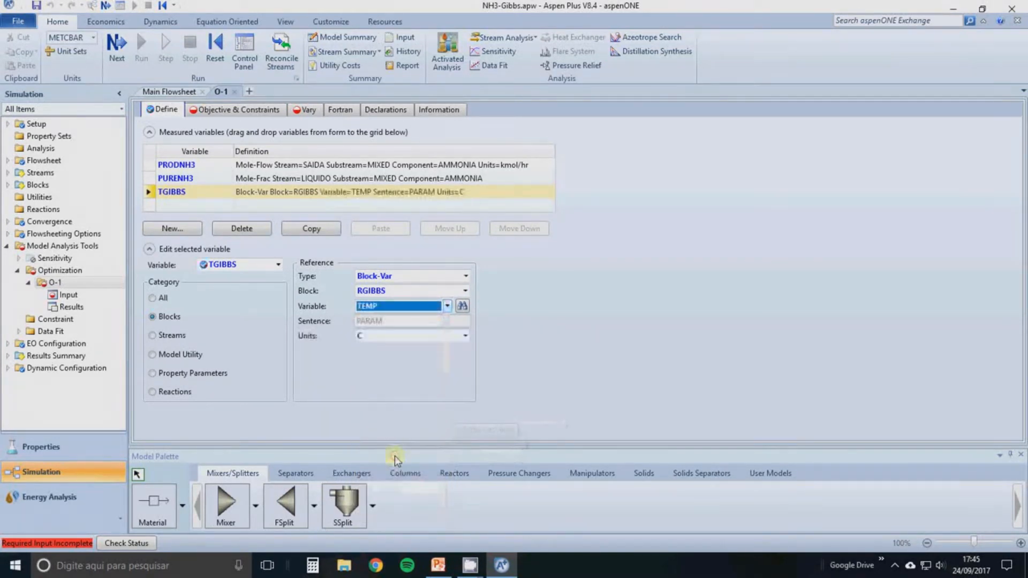
click(541, 387)
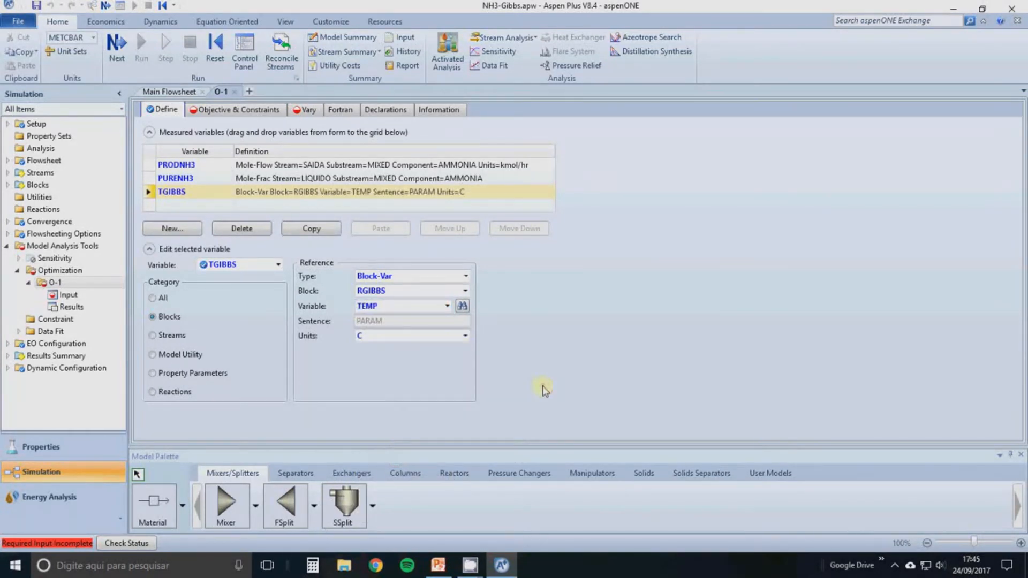
Define the measured variable PGIBBS in the optimization as the Block-Var PRES of block RGIBBS, in bar
click(185, 232)
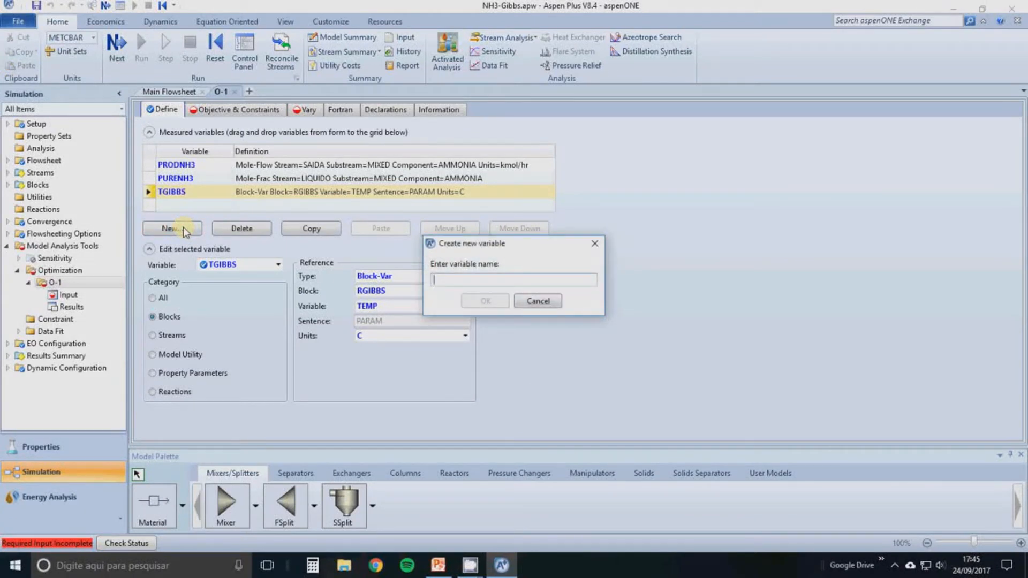
text(PGIBBS)
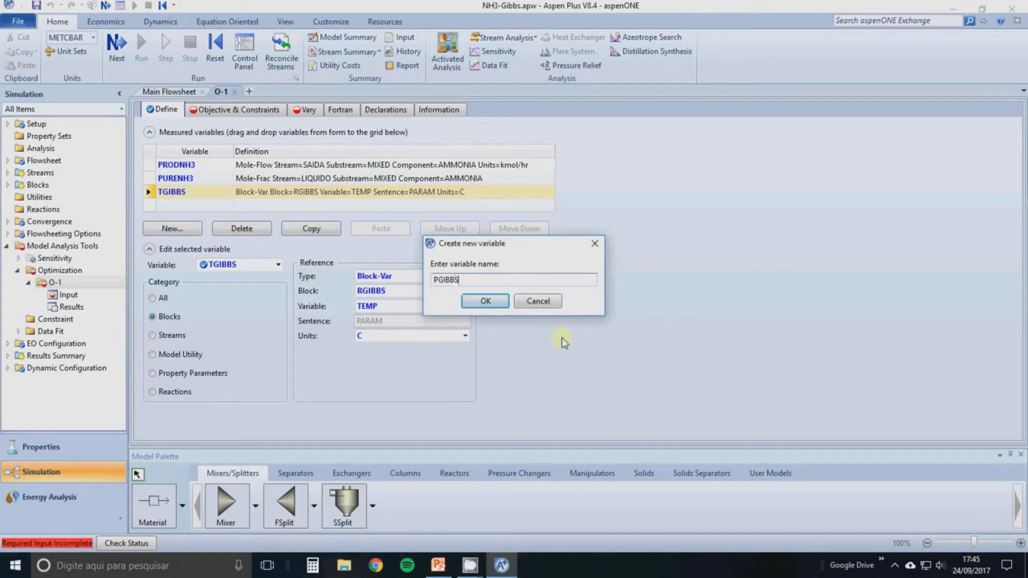
key(Return)
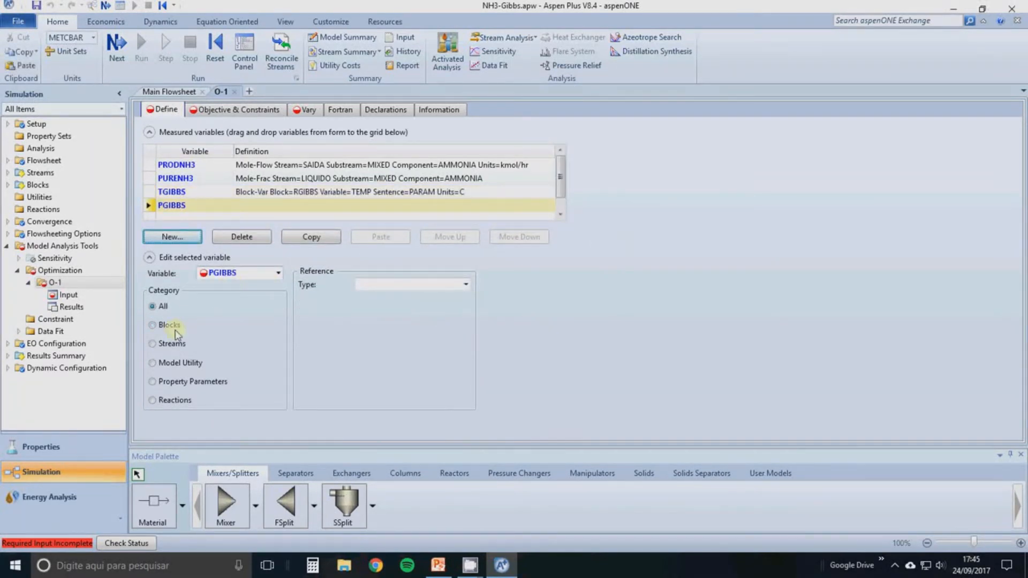
click(163, 327)
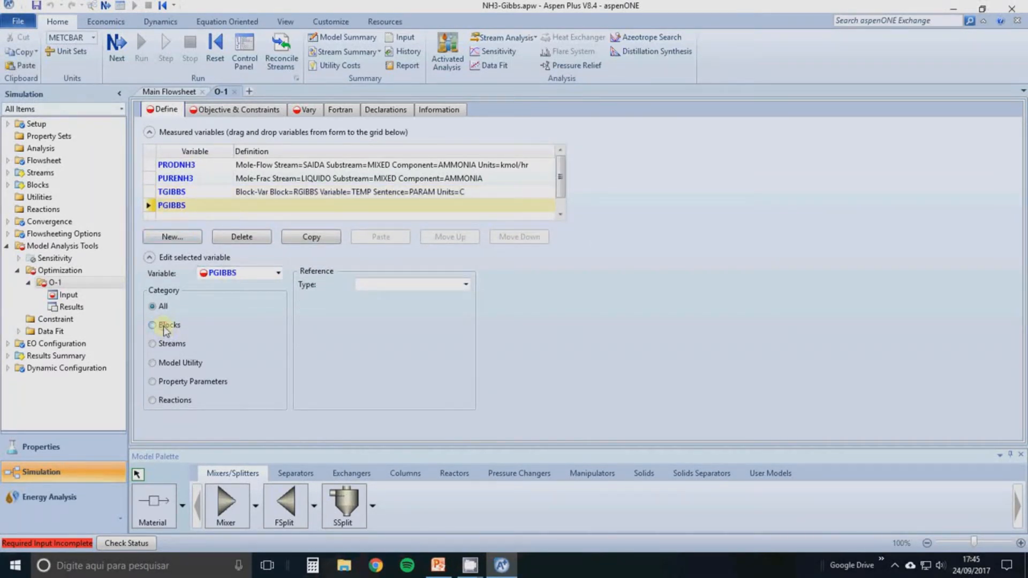
click(465, 287)
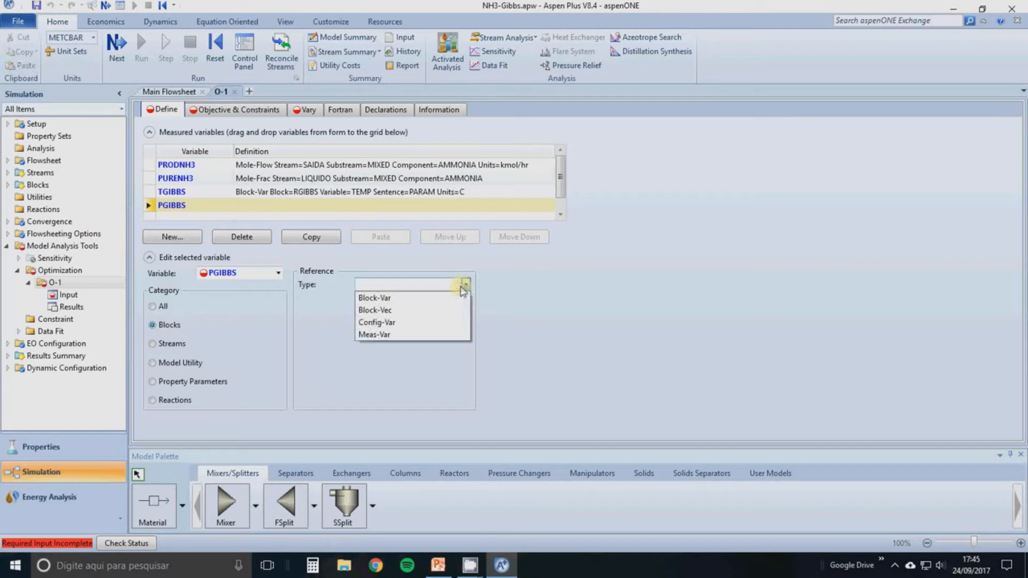
click(417, 303)
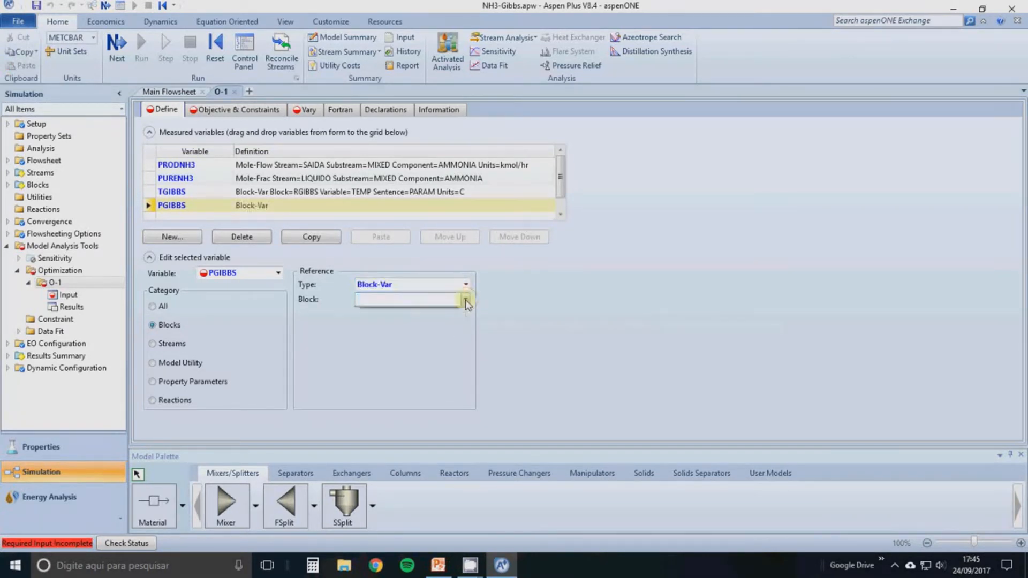
click(465, 300)
click(386, 337)
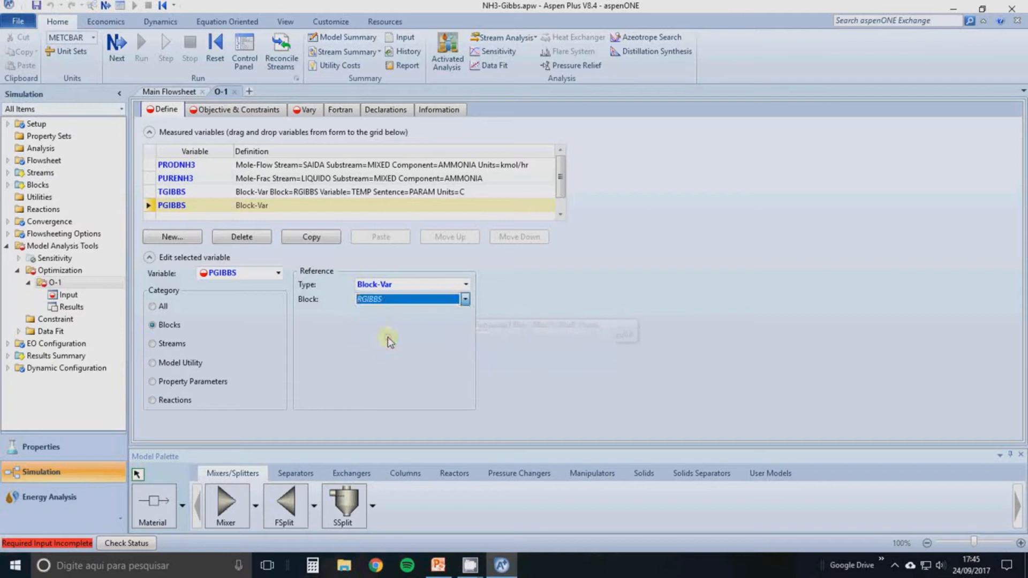
click(447, 314)
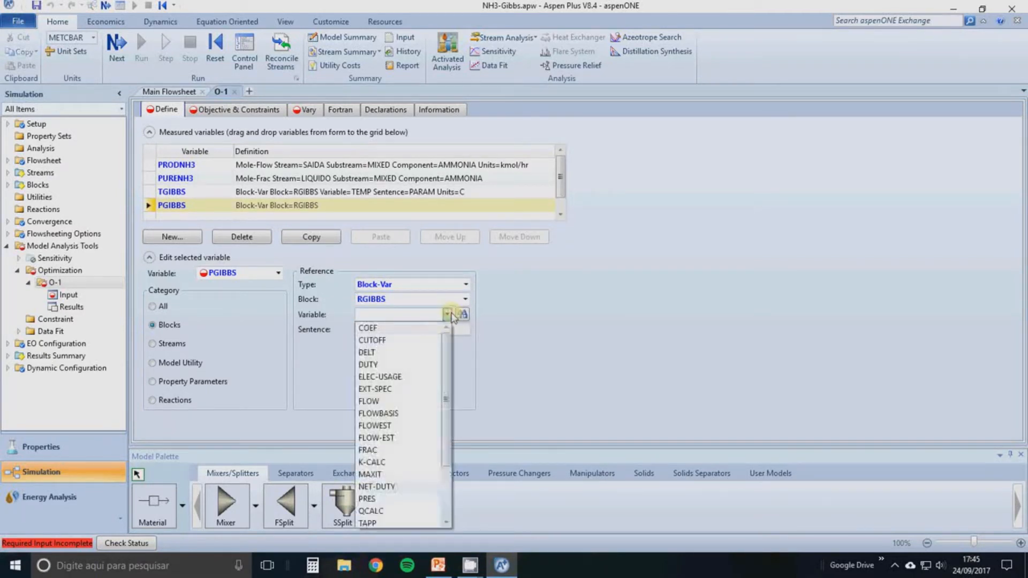
scroll(428, 411, down, 2)
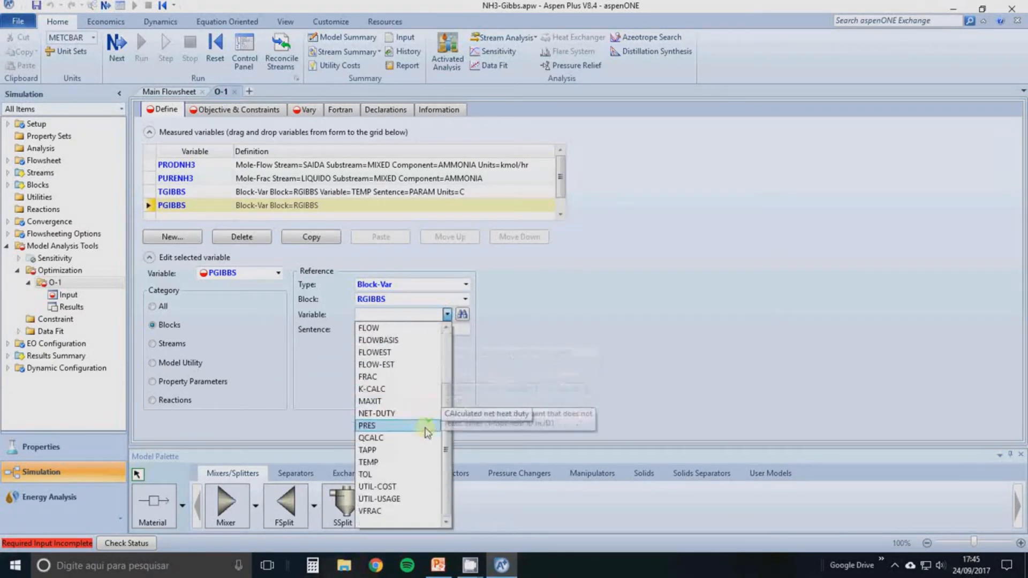
click(392, 427)
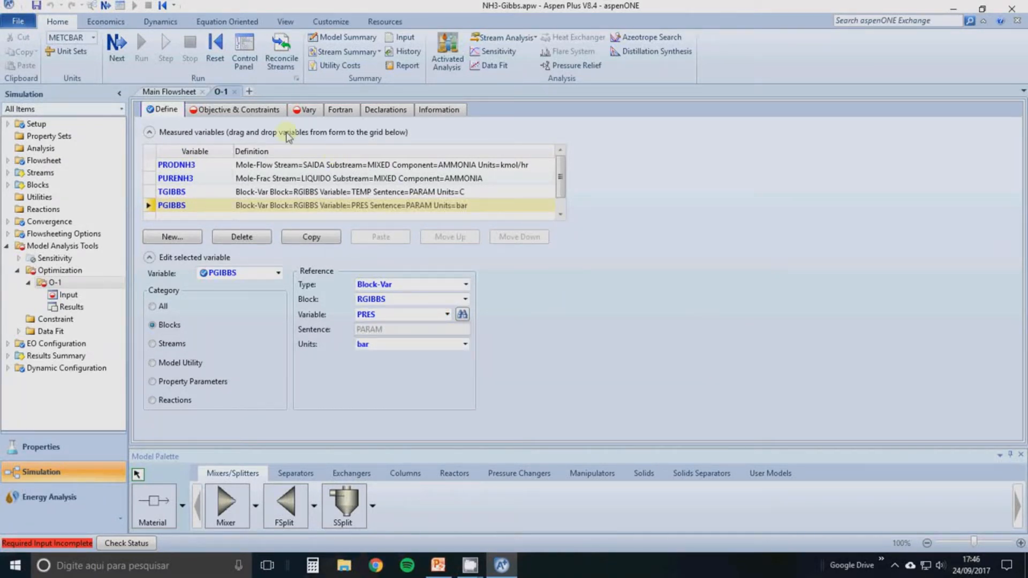
Set the optimization objective to maximize PRODNH3
click(244, 109)
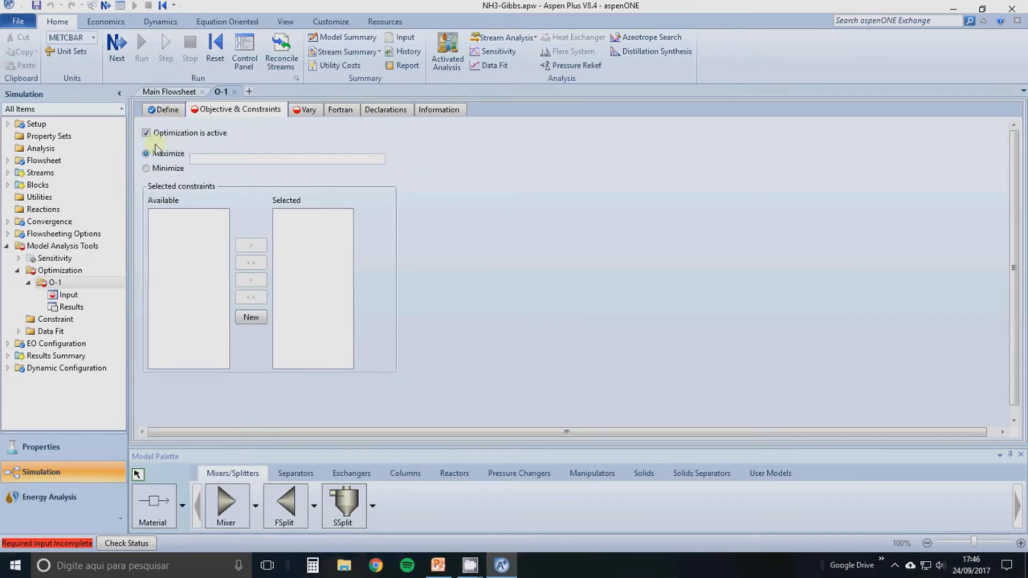
click(226, 159)
text(P)
key(BackSpace)
key(BackSpace)
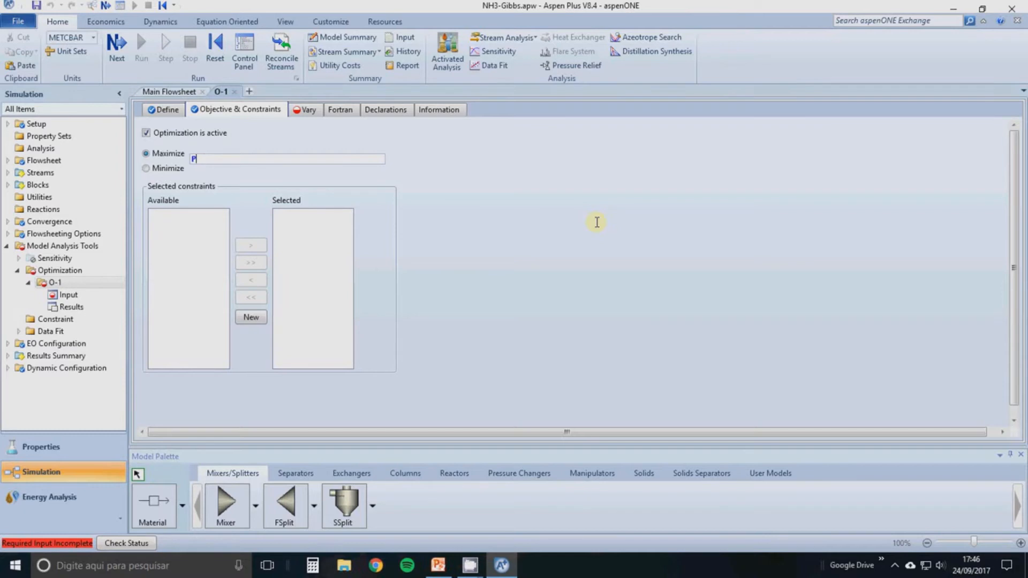
text(RODNH3)
key(Return)
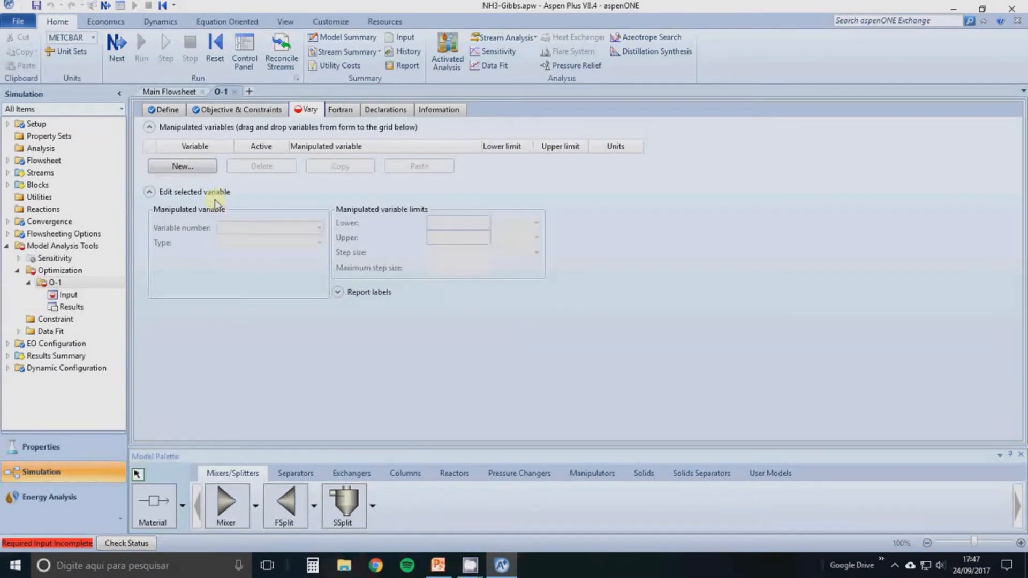
Add the first manipulated variable of the optimization as the Block-Var TEMP of block RGIBBS, in C
click(185, 165)
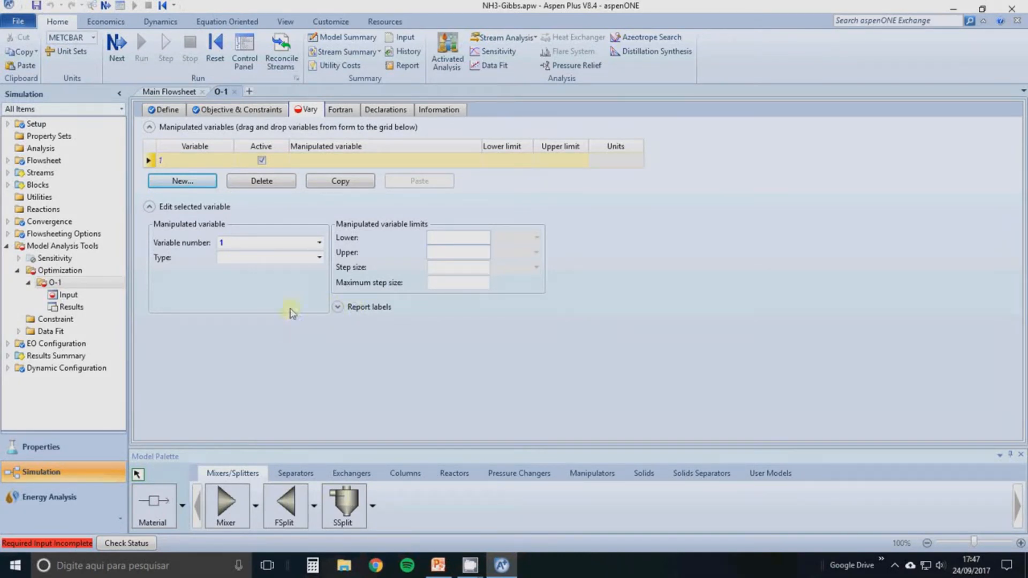
click(319, 259)
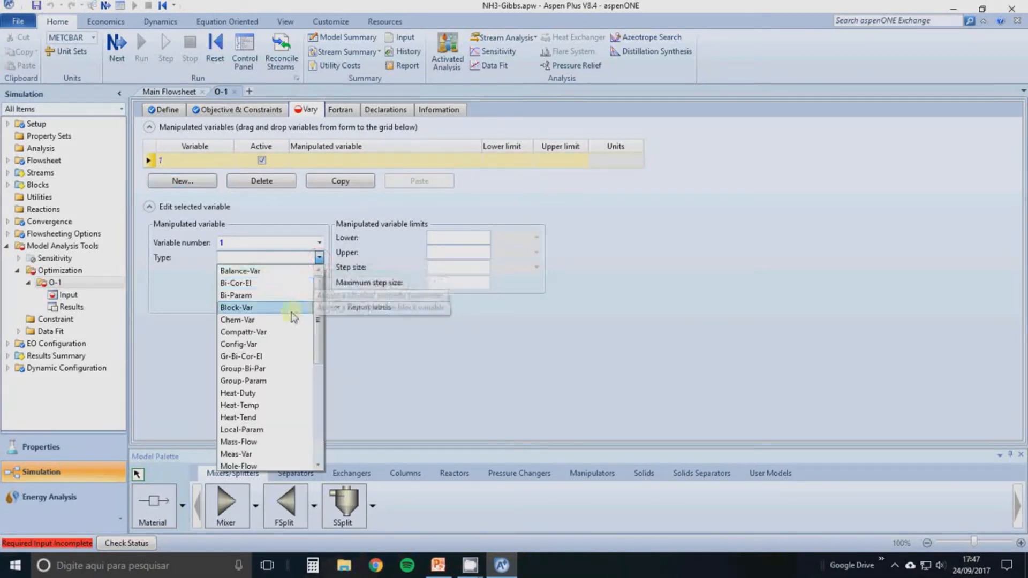
click(291, 311)
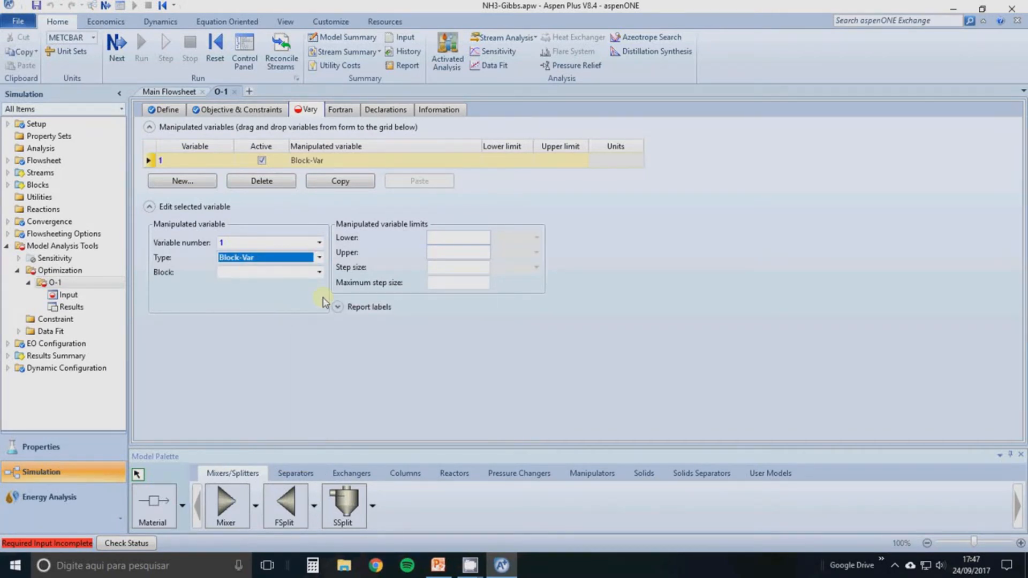
click(320, 272)
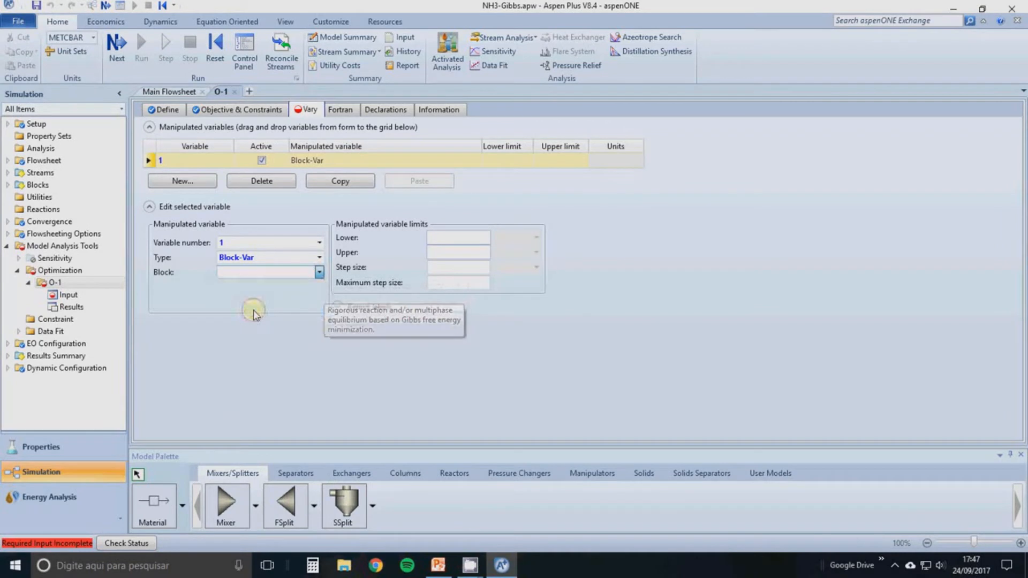
click(252, 311)
click(301, 288)
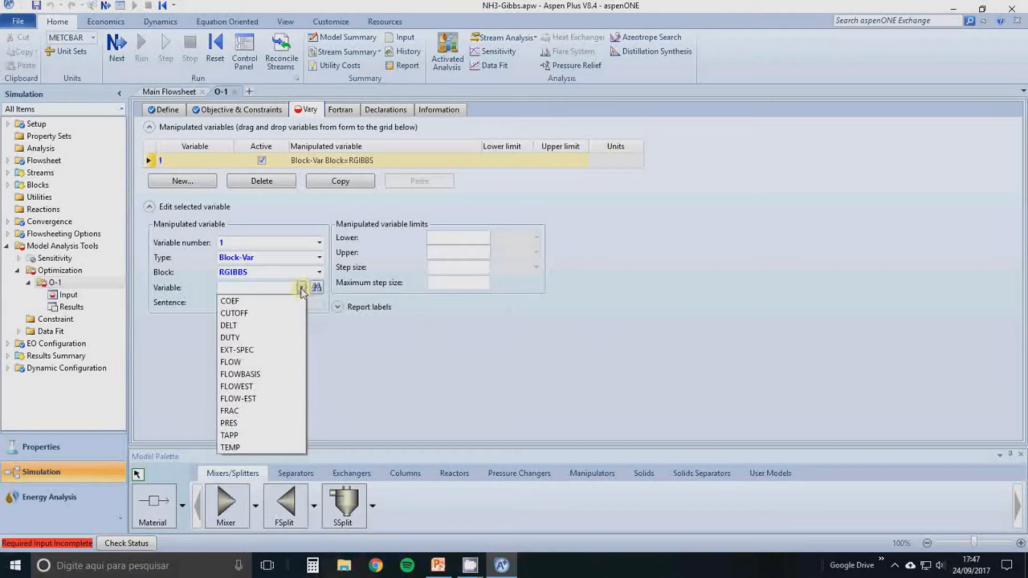
click(237, 448)
click(542, 376)
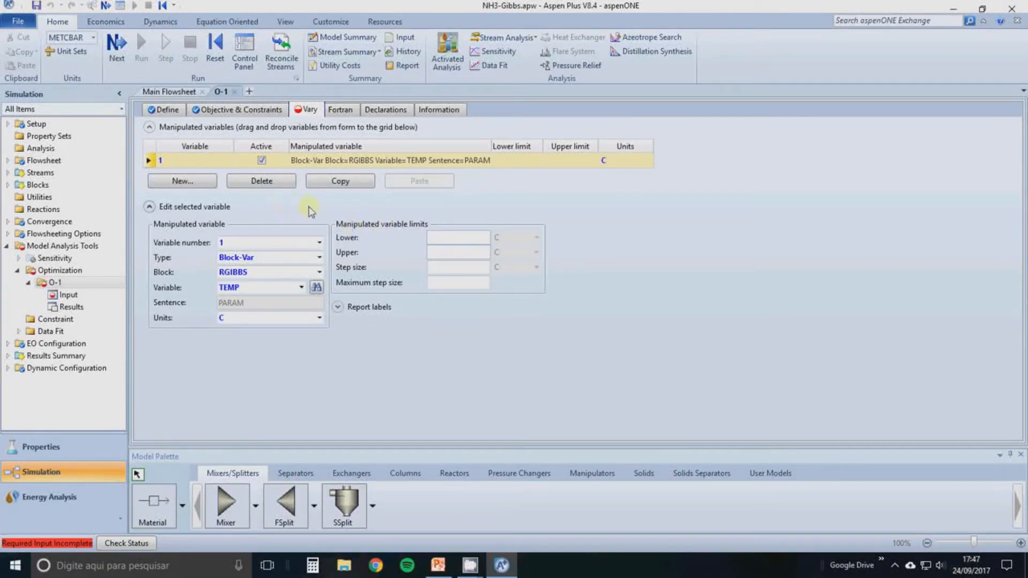
Set the limits of the manipulated RGIBBS temperature to a lower value of 200 and an upper value of 500 C
click(447, 236)
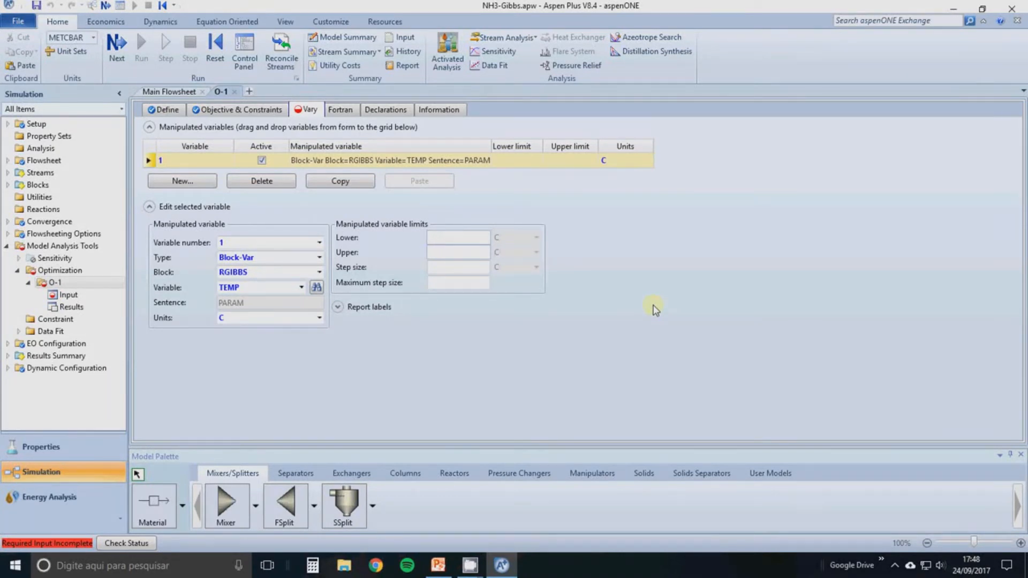
text(200)
key(Tab)
text(500)
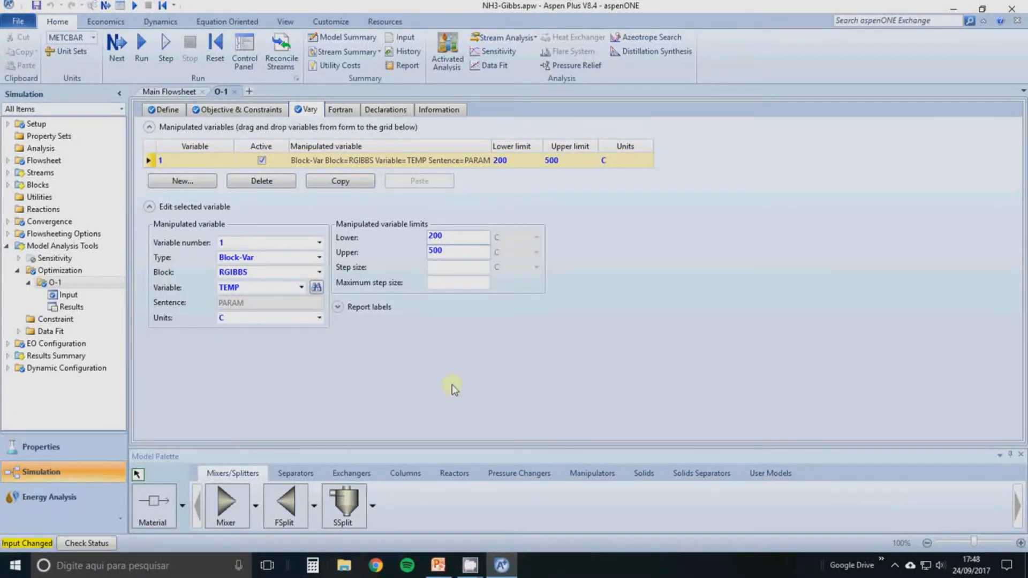
Add a second manipulated variable to the optimization as the Block-Var PRES of block RGIBBS, in bar
click(185, 181)
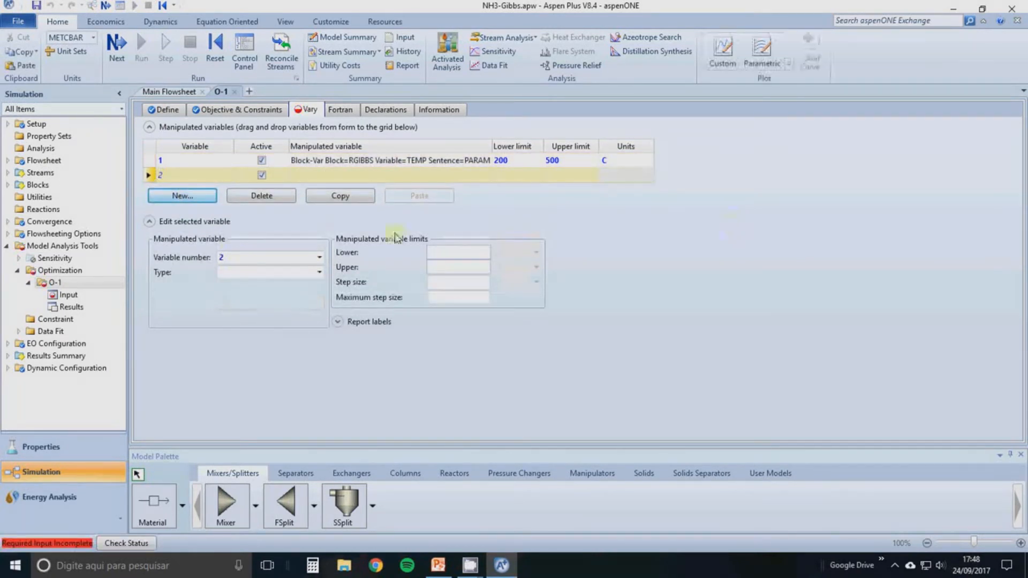
click(239, 273)
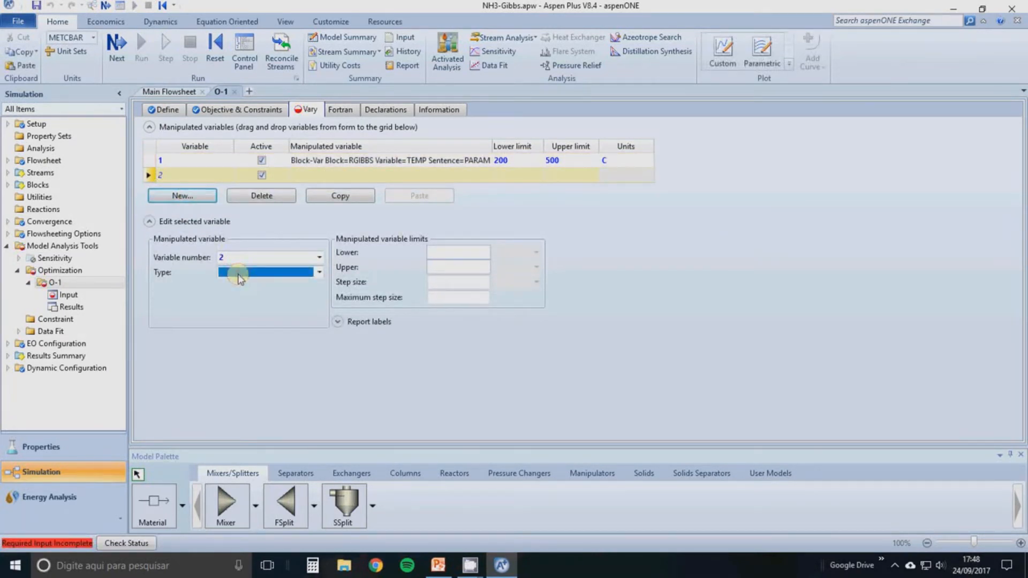
click(319, 272)
key(Down)
key(Down)
key(Down)
key(Down)
key(Down)
key(Down)
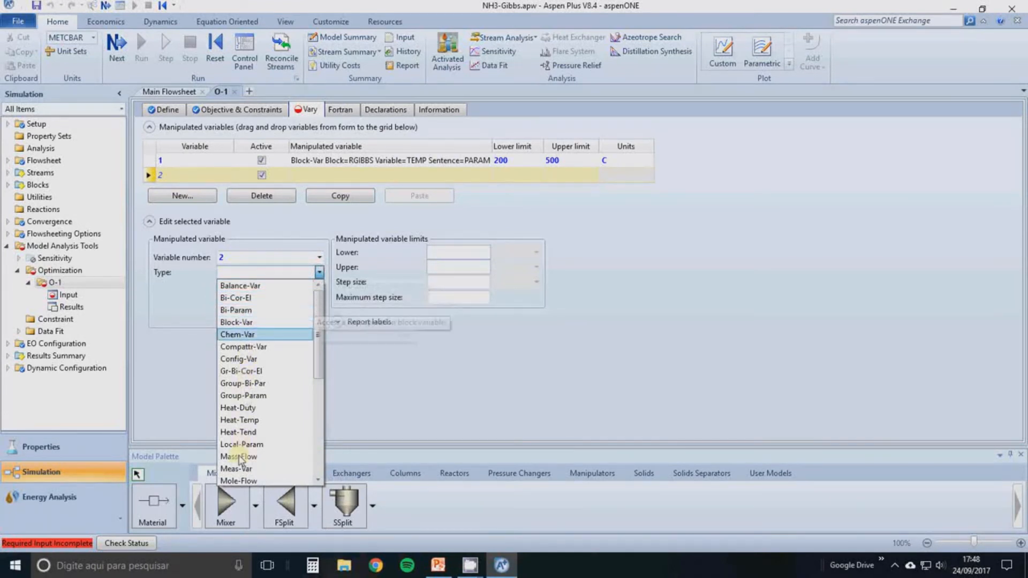
key(Down)
key(Down)
key(Down)
click(237, 322)
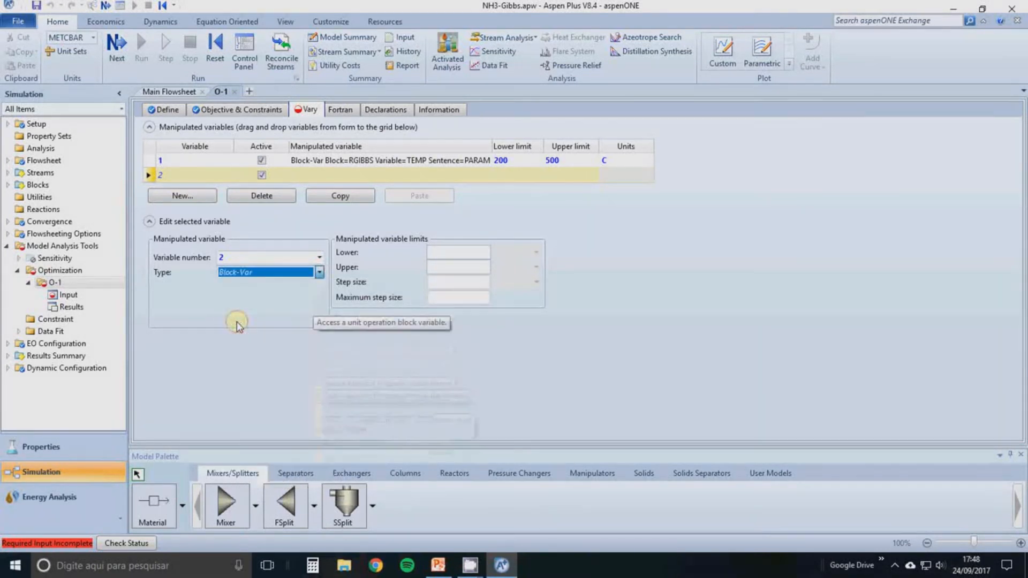
click(319, 287)
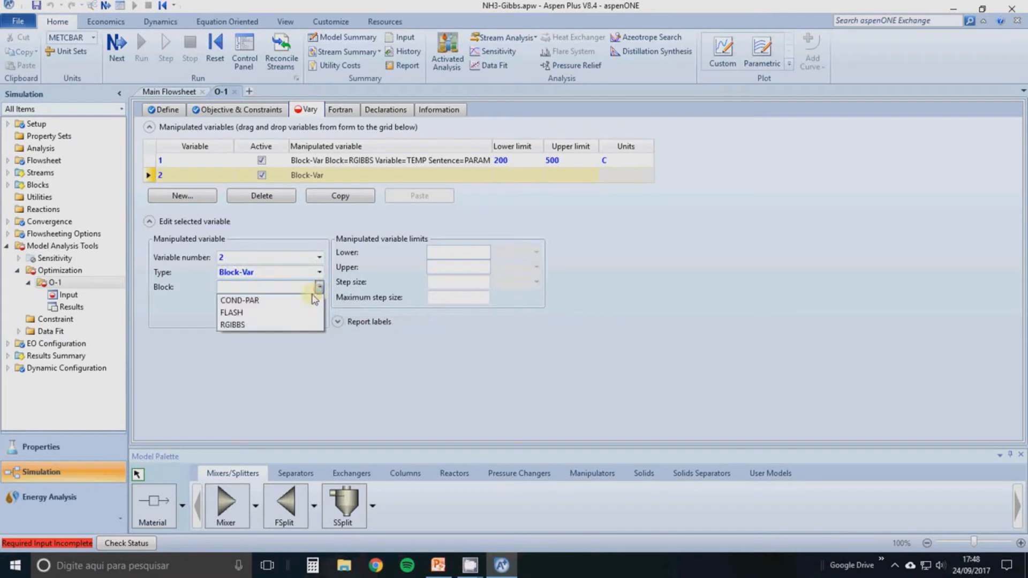
click(269, 324)
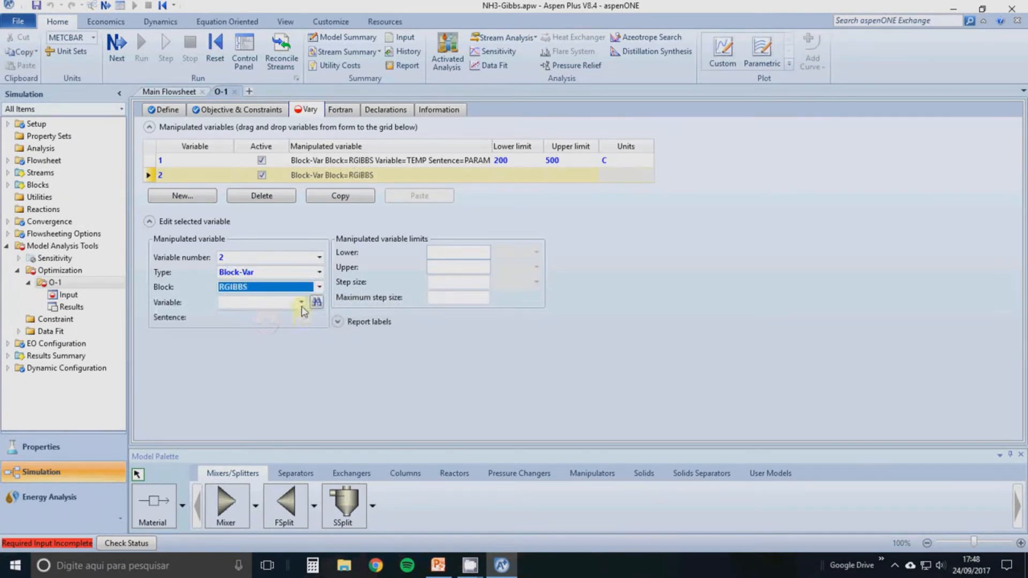
click(301, 303)
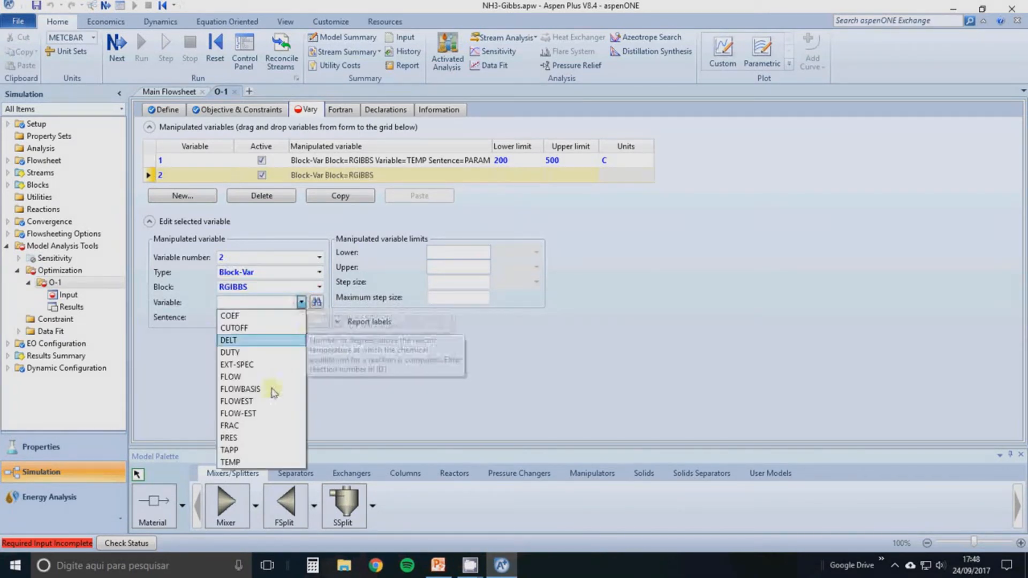
click(254, 437)
Set the limits of the manipulated RGIBBS pressure to a lower value of 10 and an upper value of 350 bar
click(466, 257)
text(10)
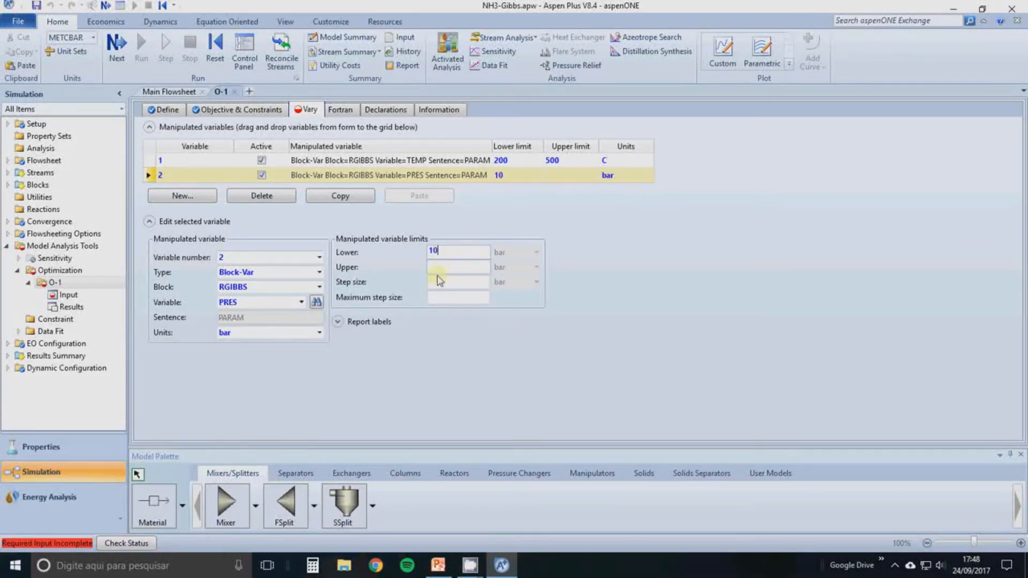
click(456, 268)
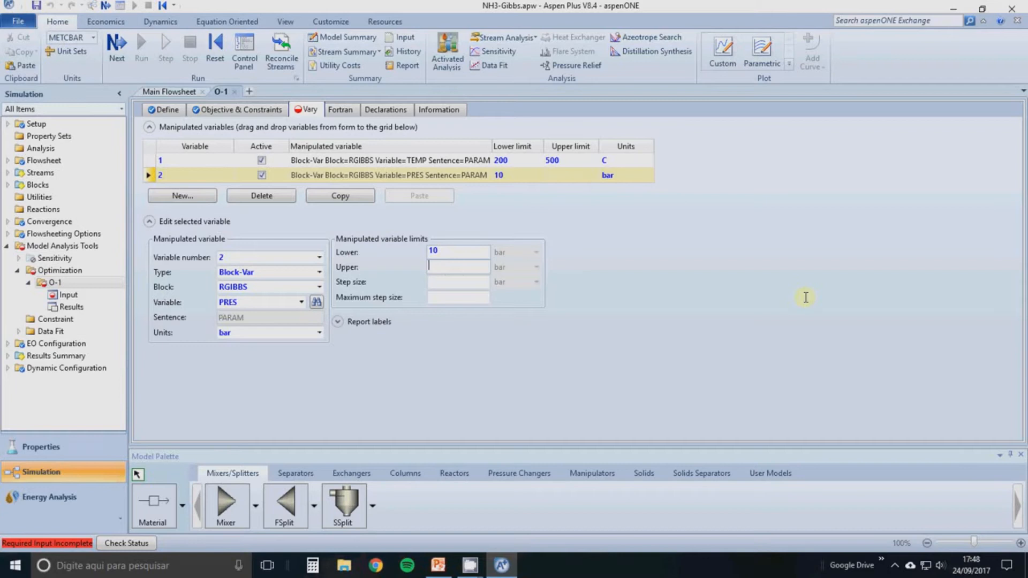
text(350)
click(805, 298)
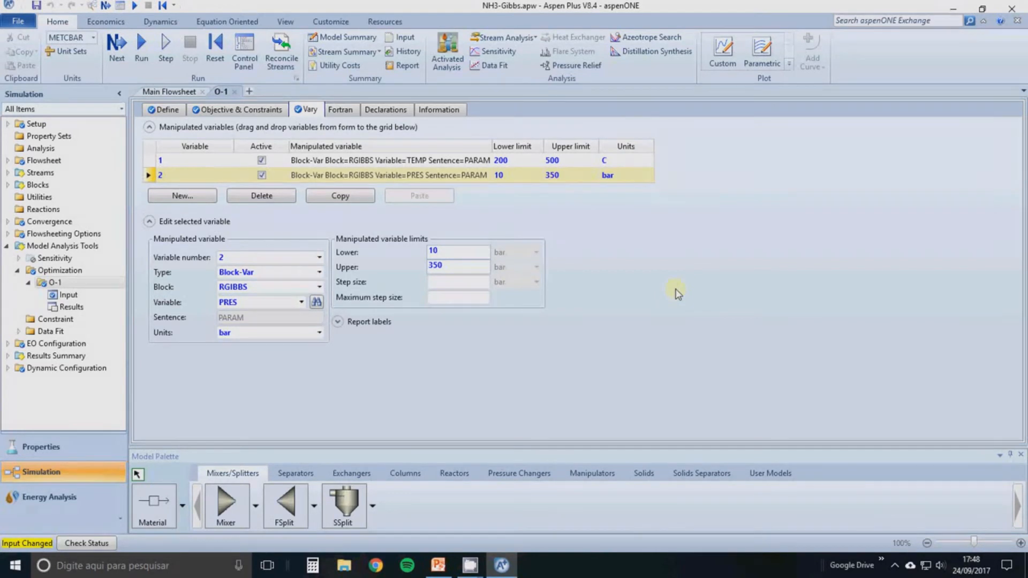
Run the simulation and open the results of optimization O-1
click(141, 51)
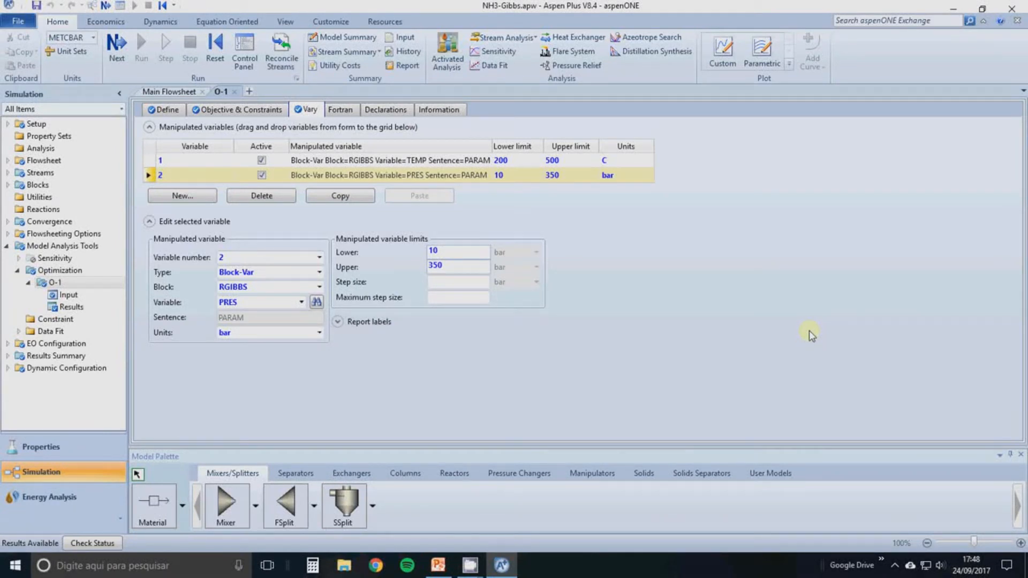
click(69, 305)
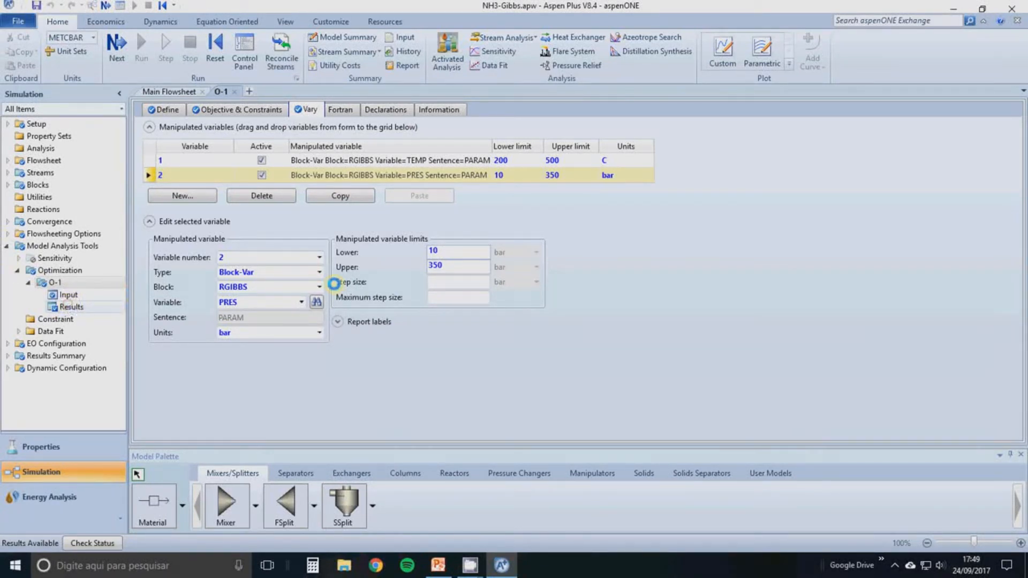